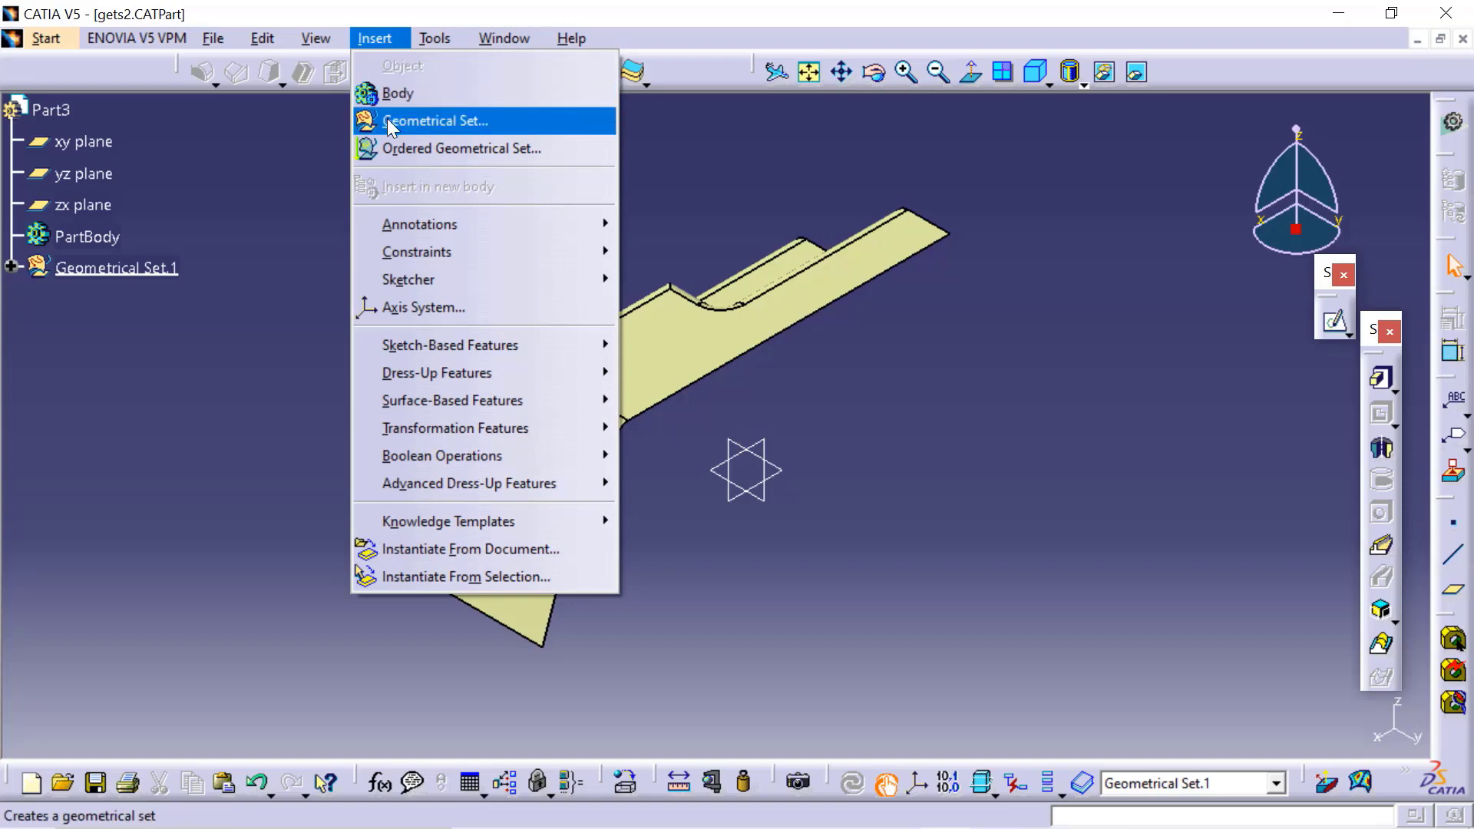
Step: Insert a new body into the part and rename it Stock
left_click(387, 100)
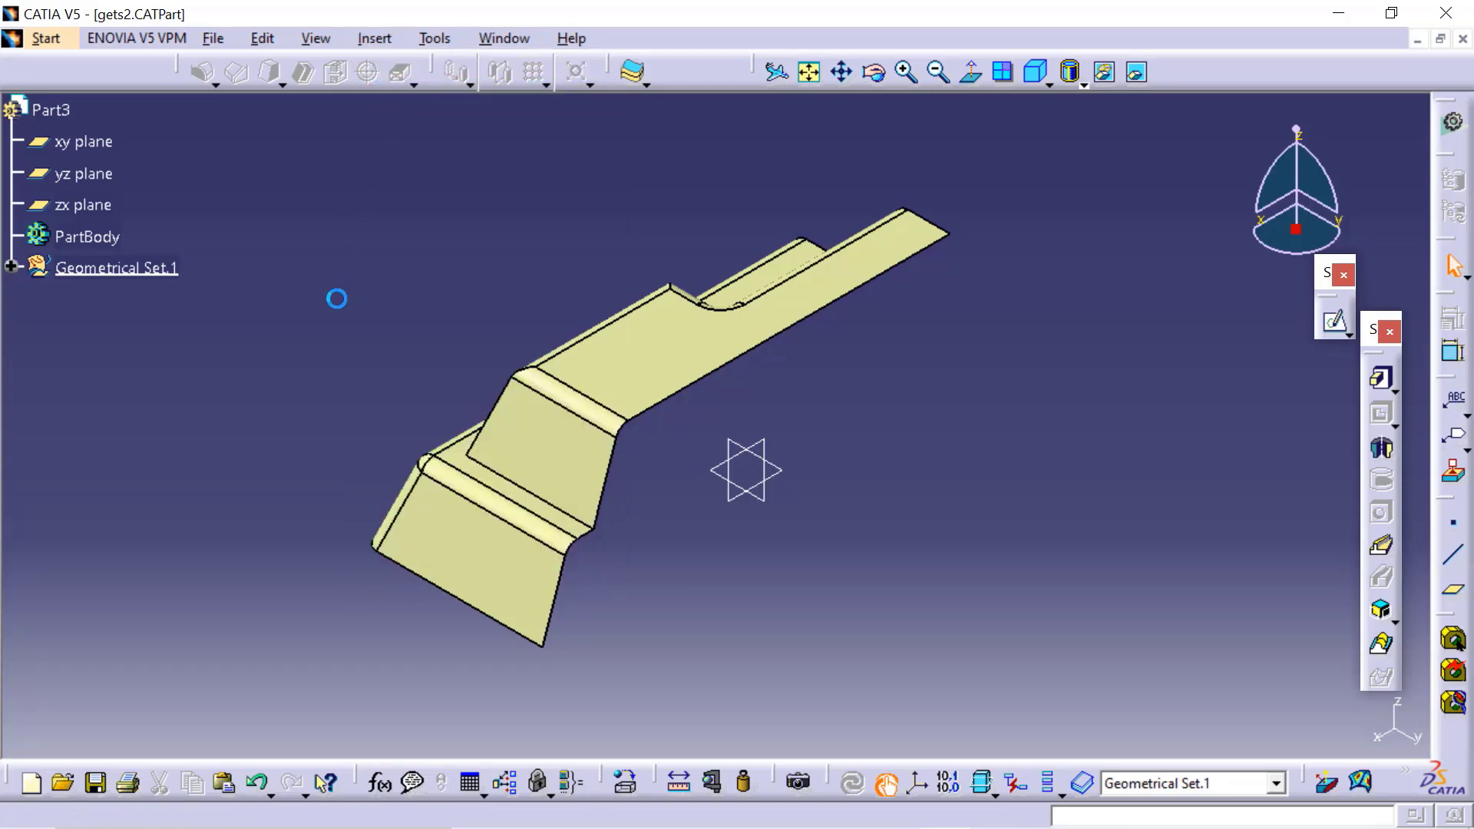
left_click(106, 304)
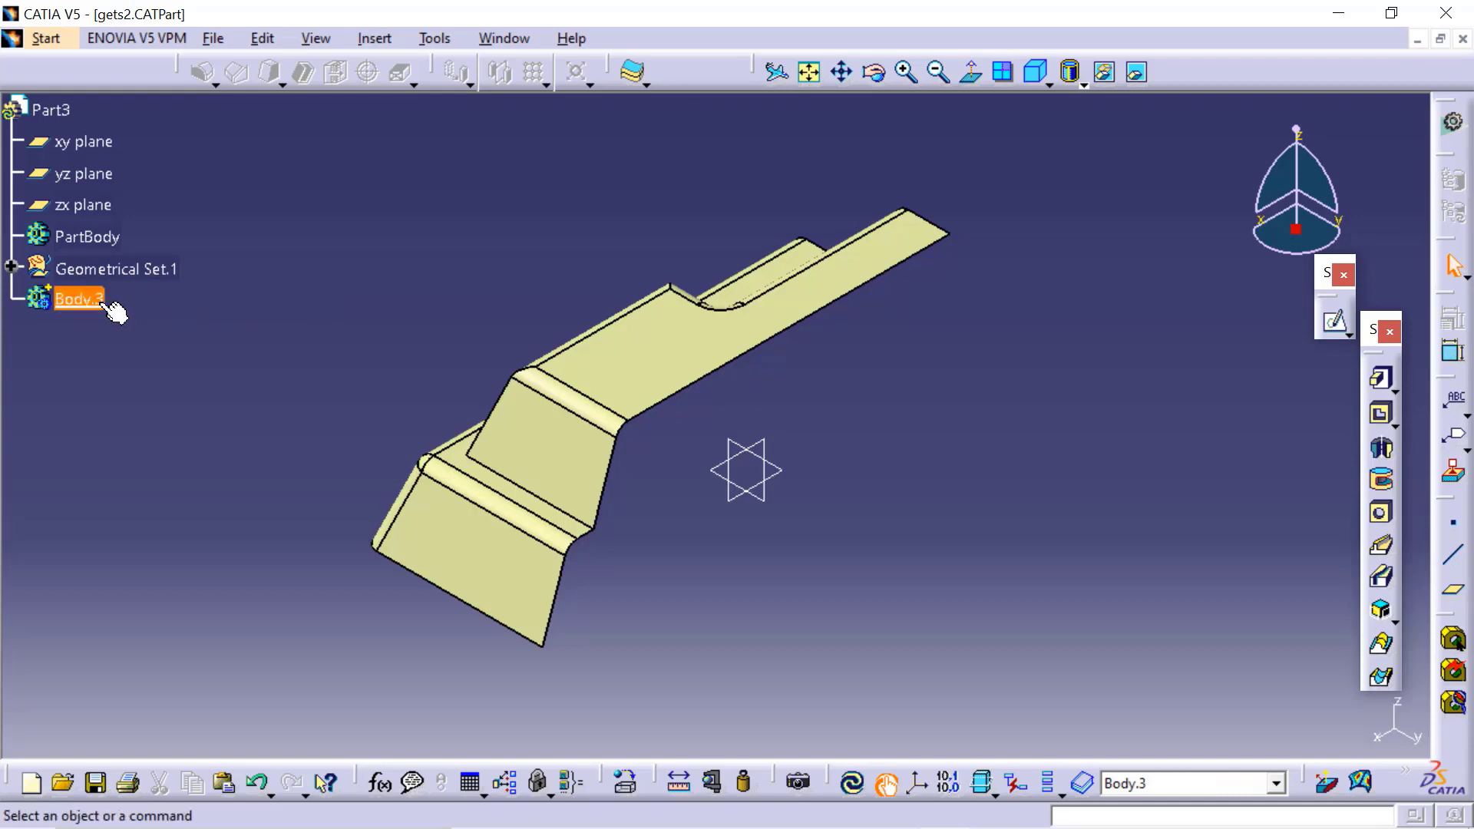
right_click(103, 303)
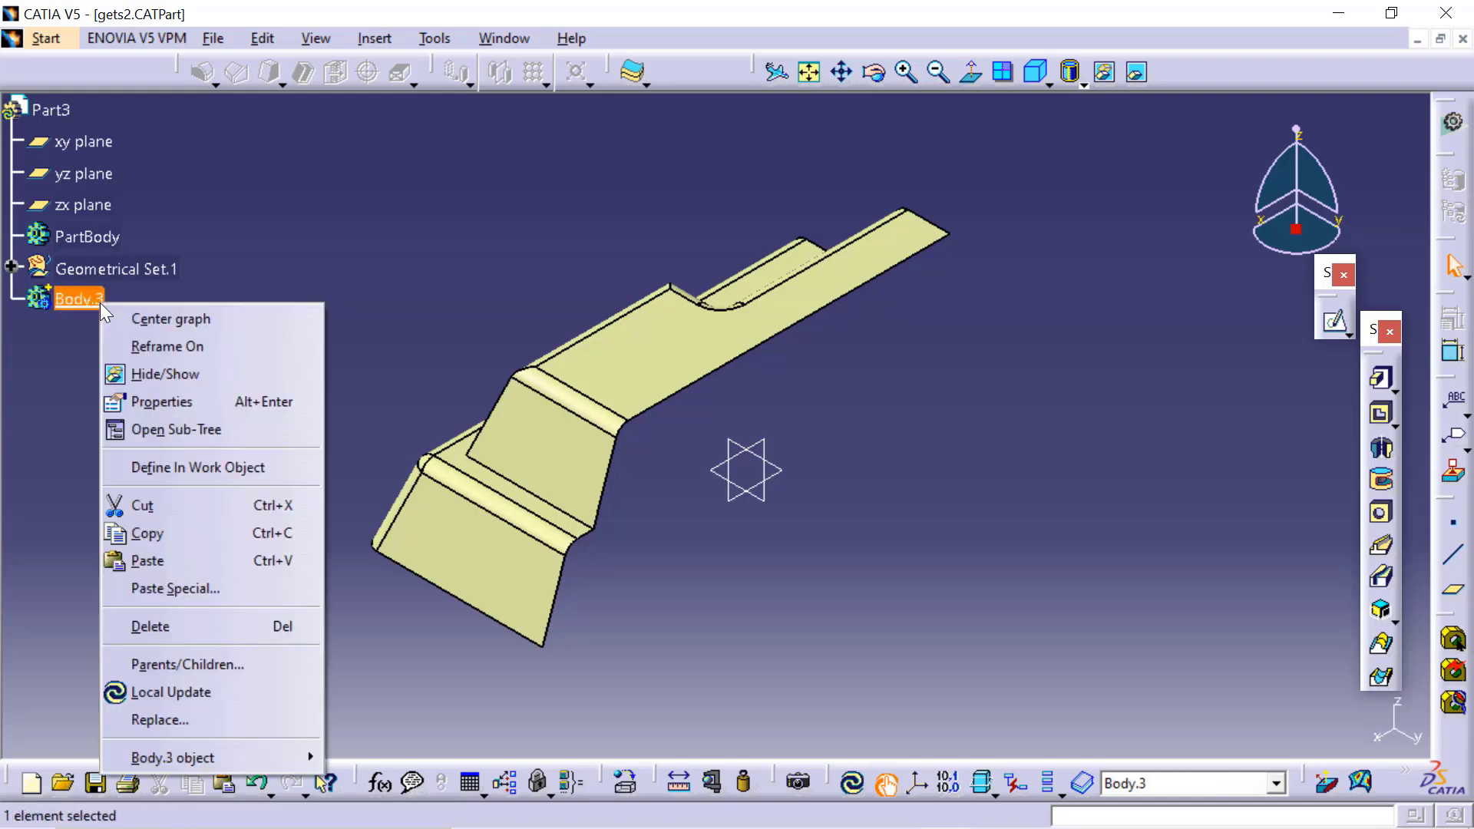
left_click(144, 401)
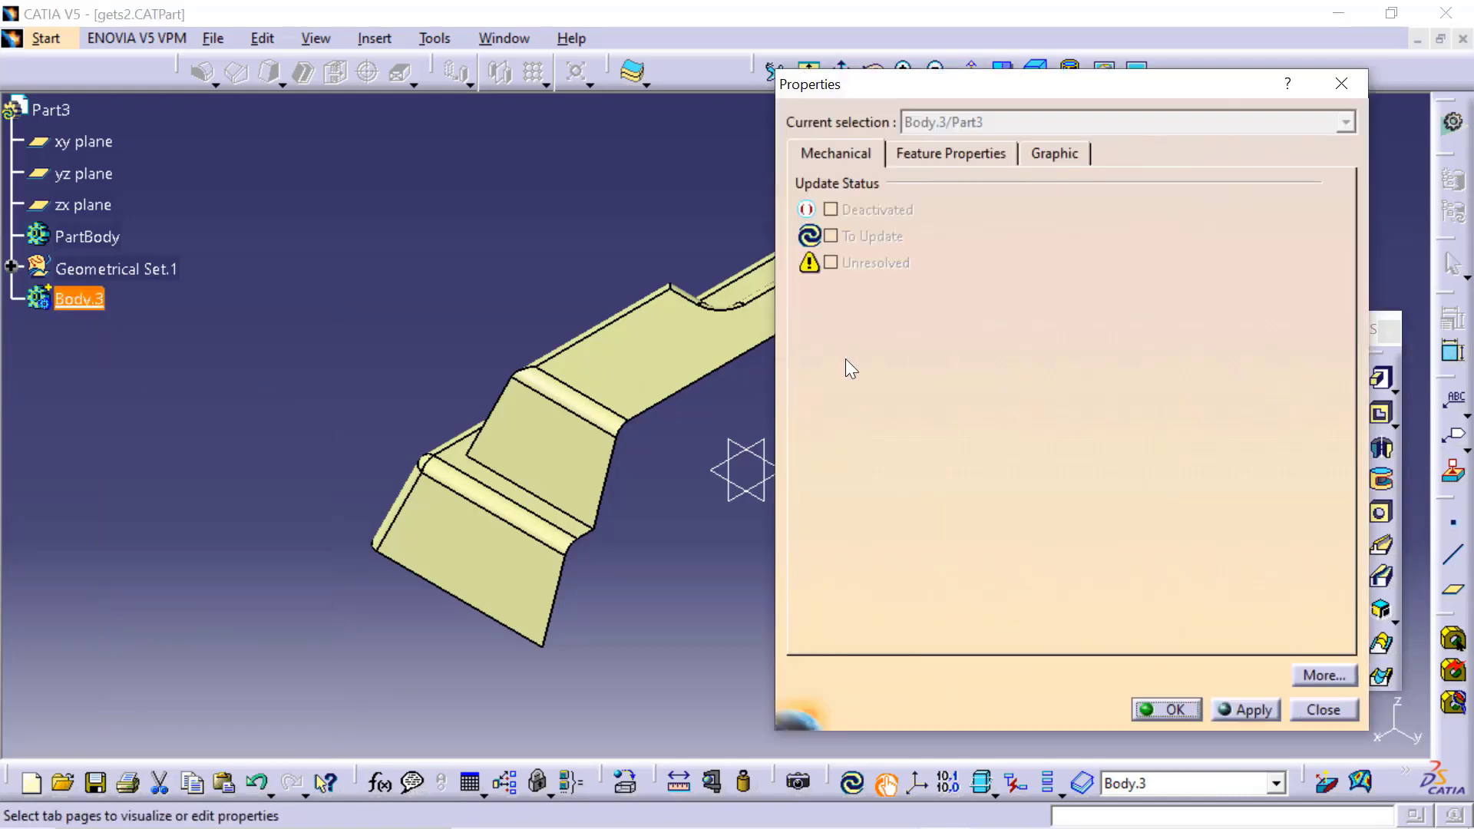
left_click(966, 156)
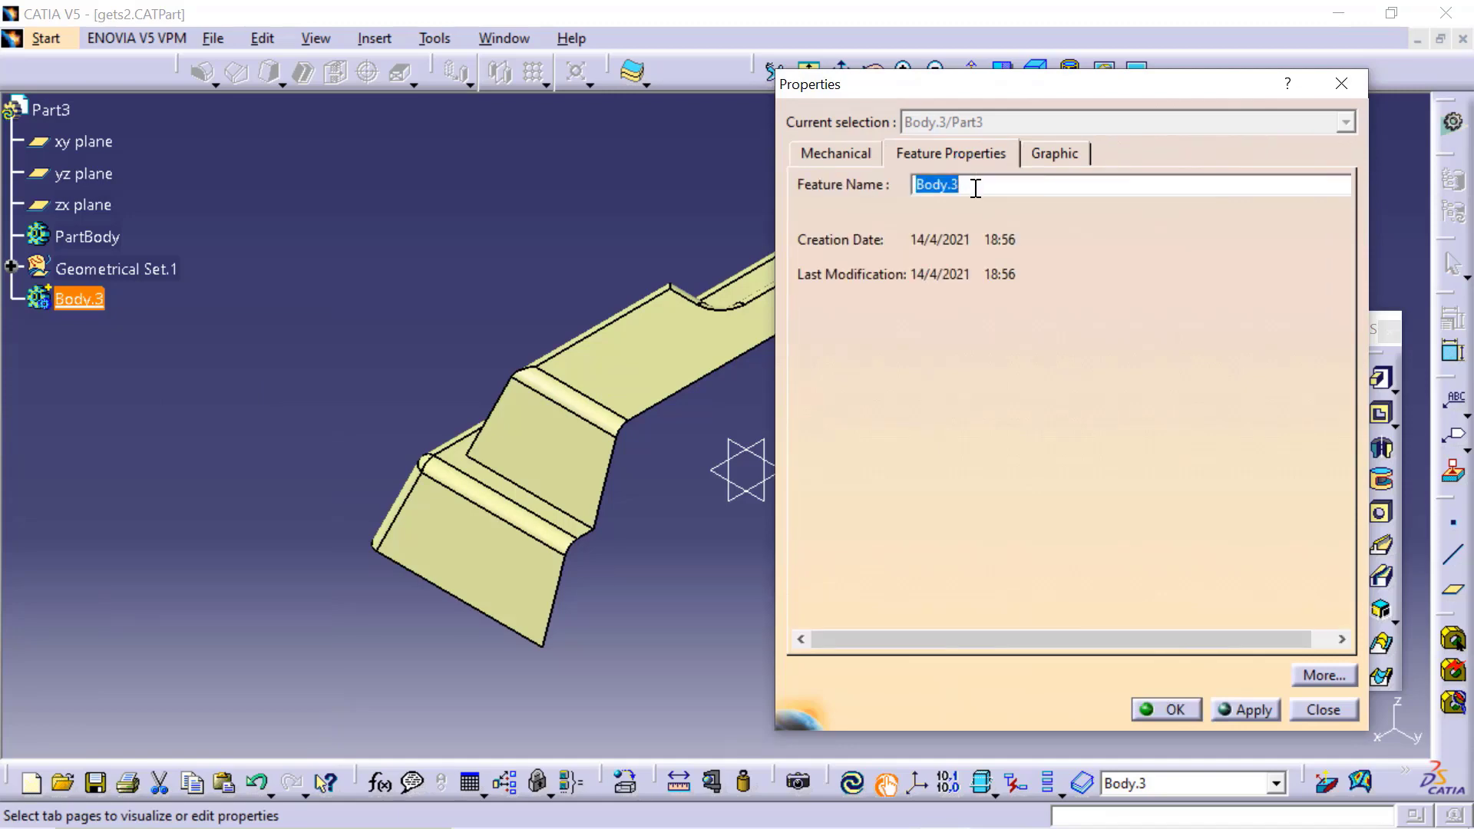
type("Stock")
left_click(1260, 715)
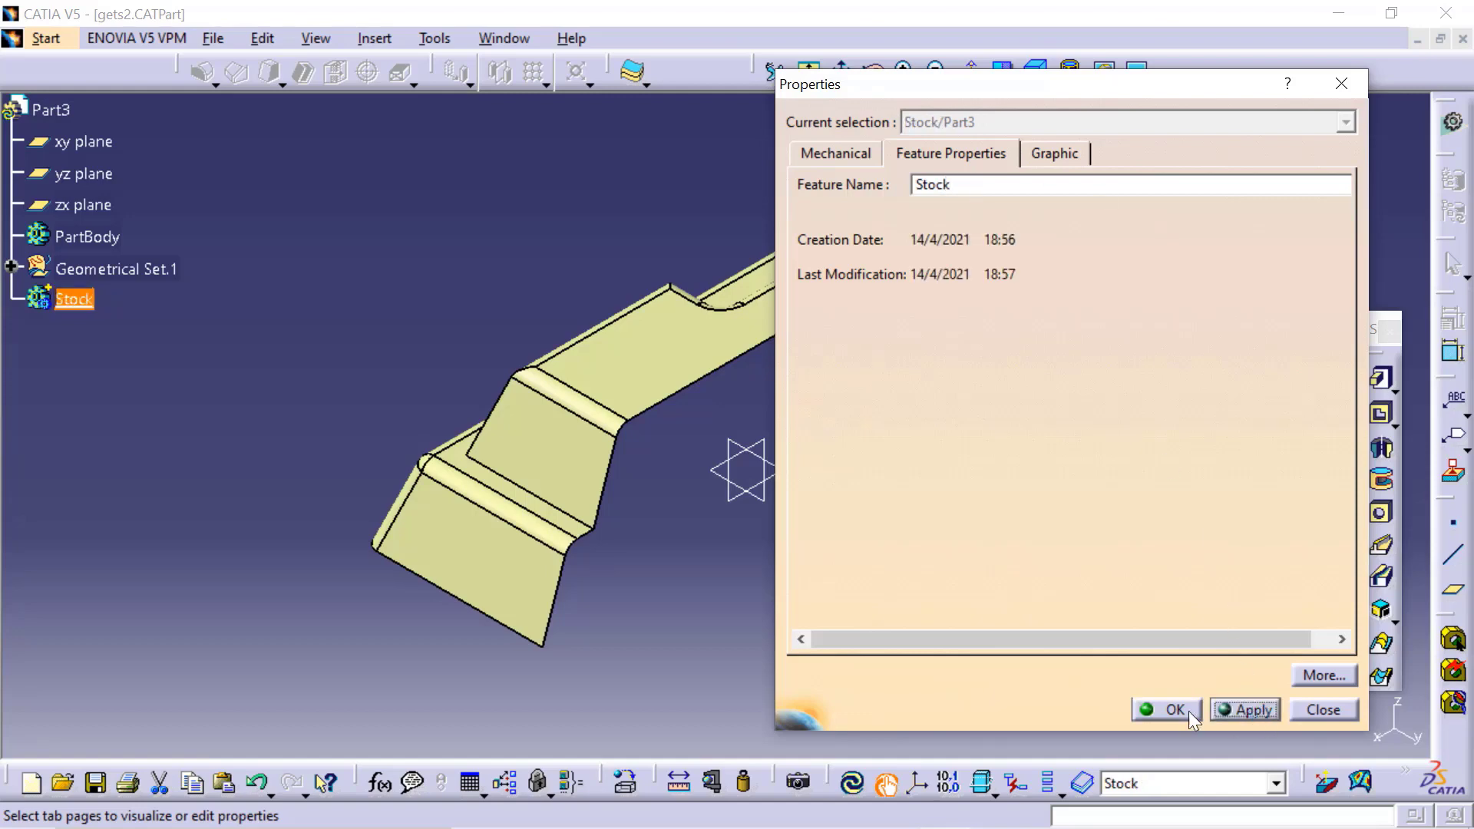
left_click(1189, 711)
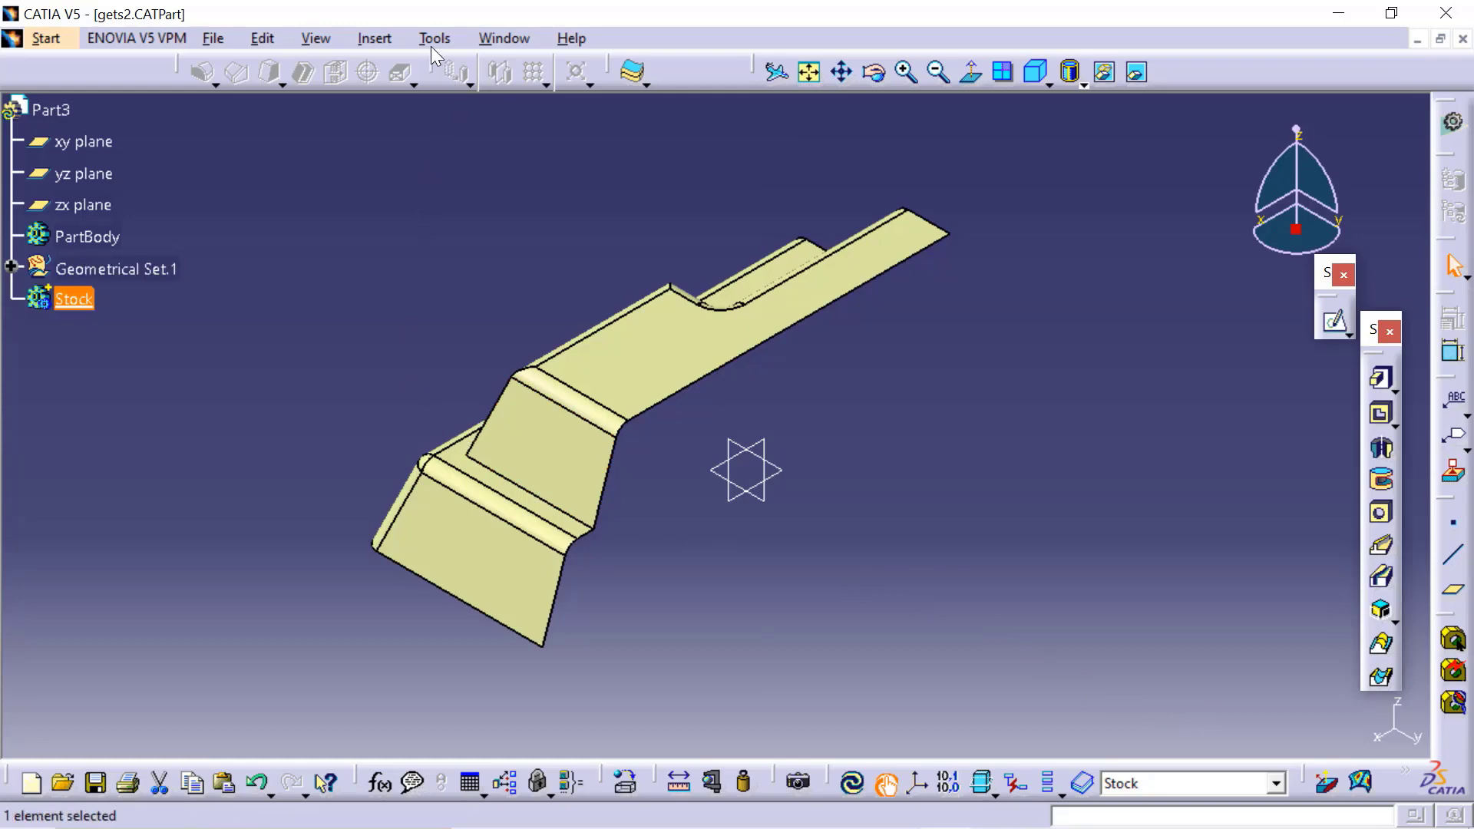
Step: Start a sketch on the xy plane and draw a rectangle about 175 × 82 mm enclosing the surface outline
left_click(81, 141)
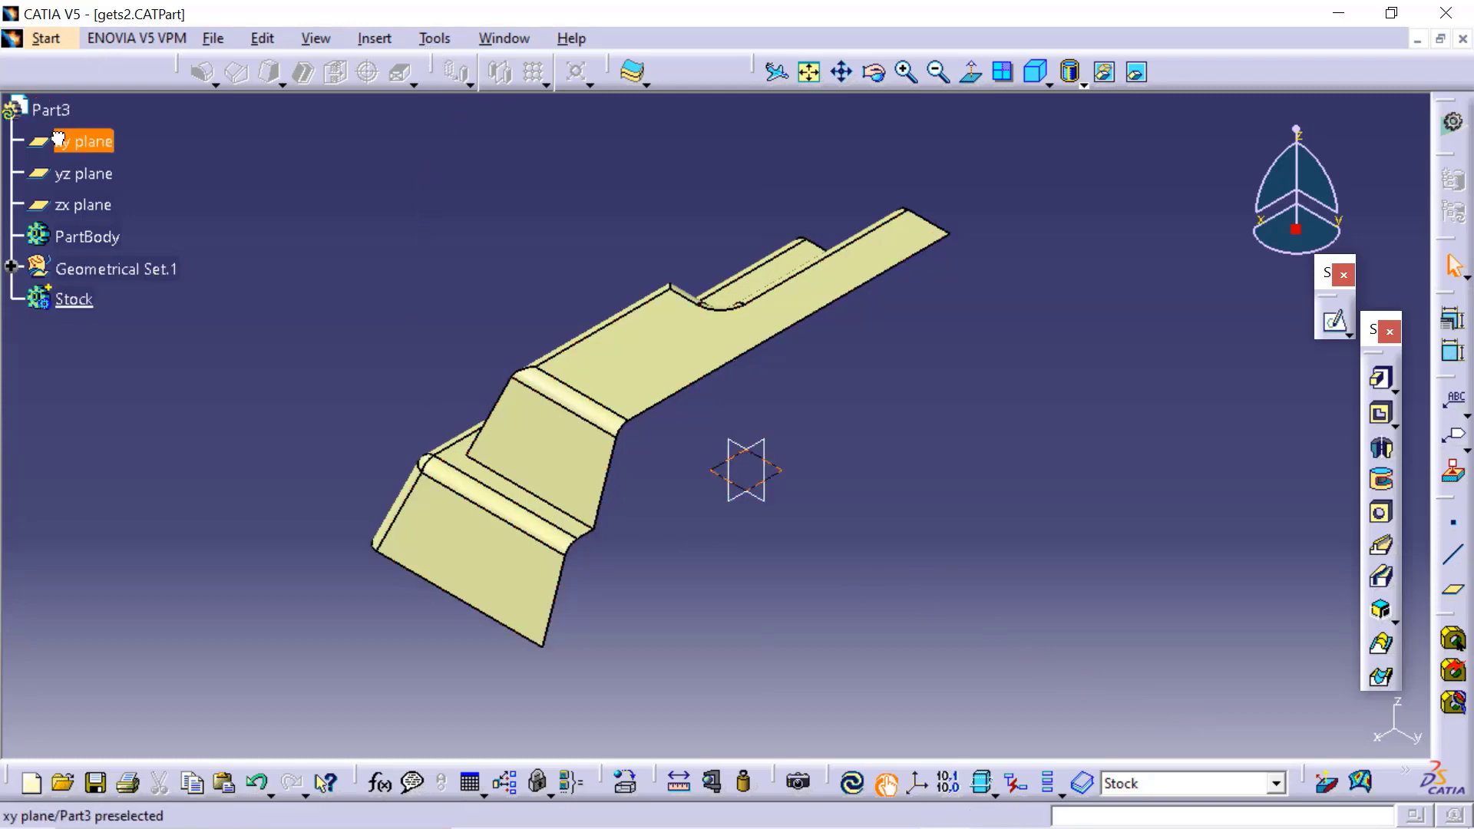
left_click(1339, 329)
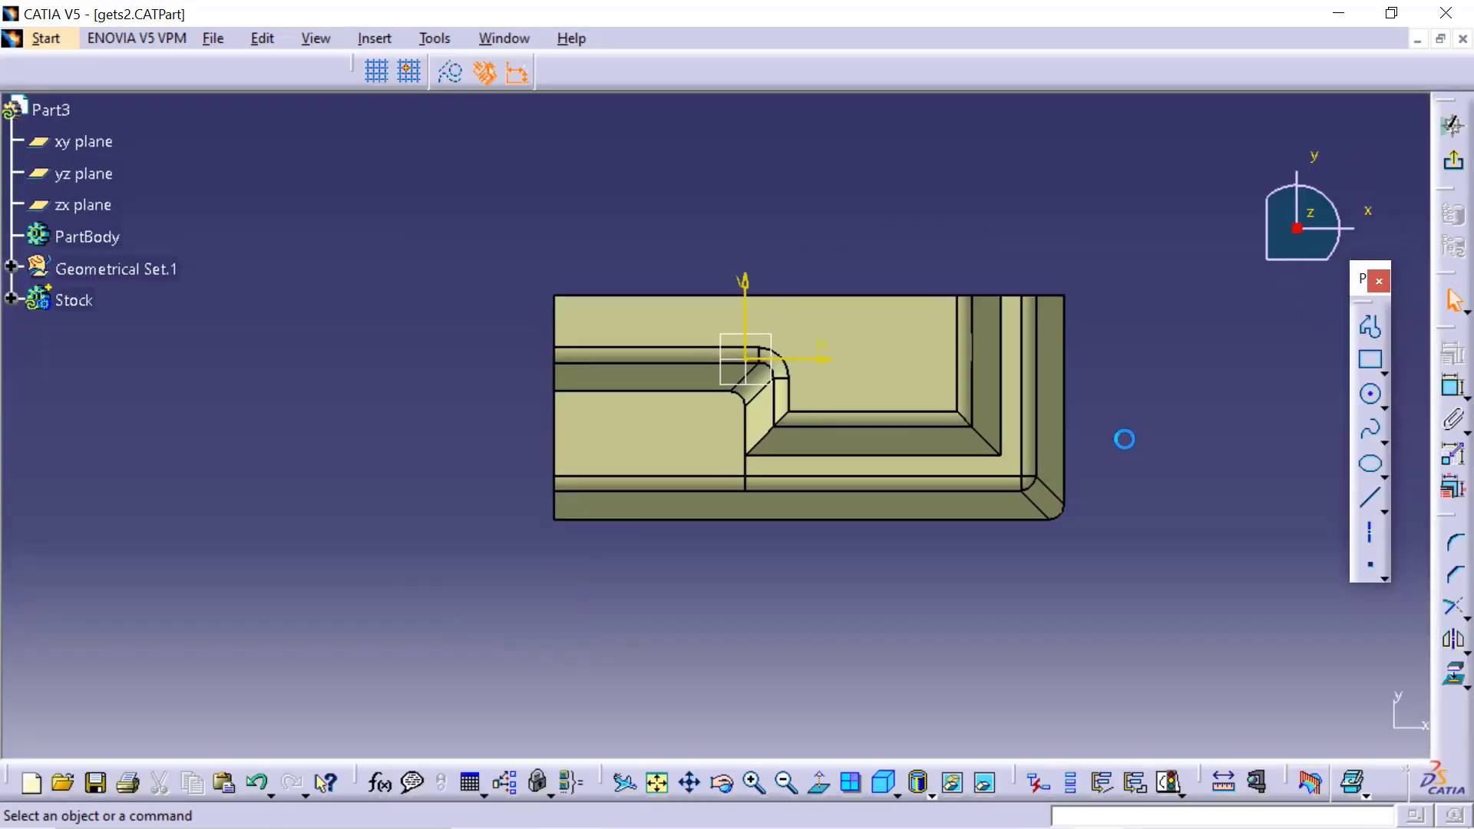
left_click(1370, 358)
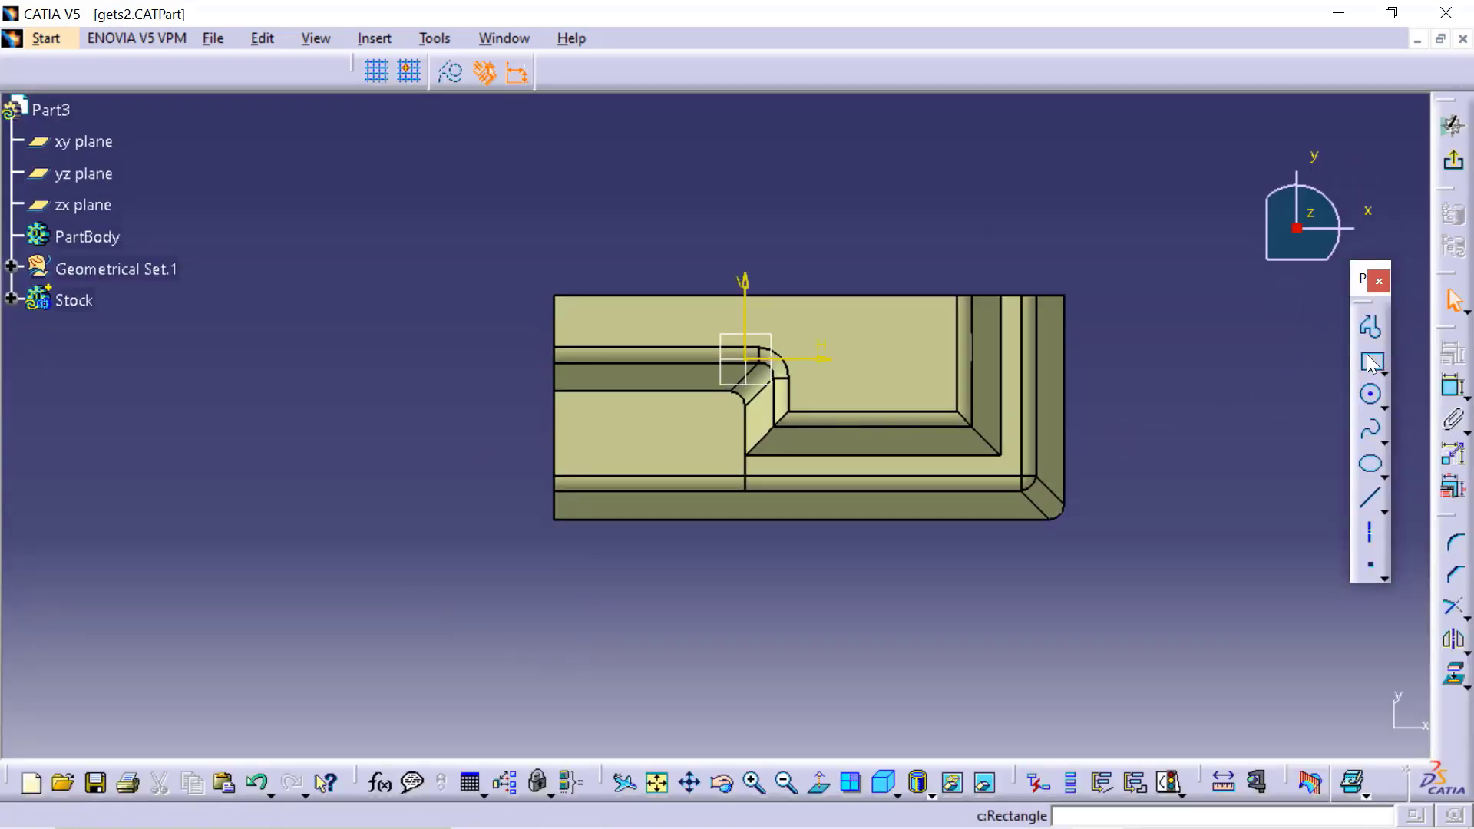
left_click(530, 278)
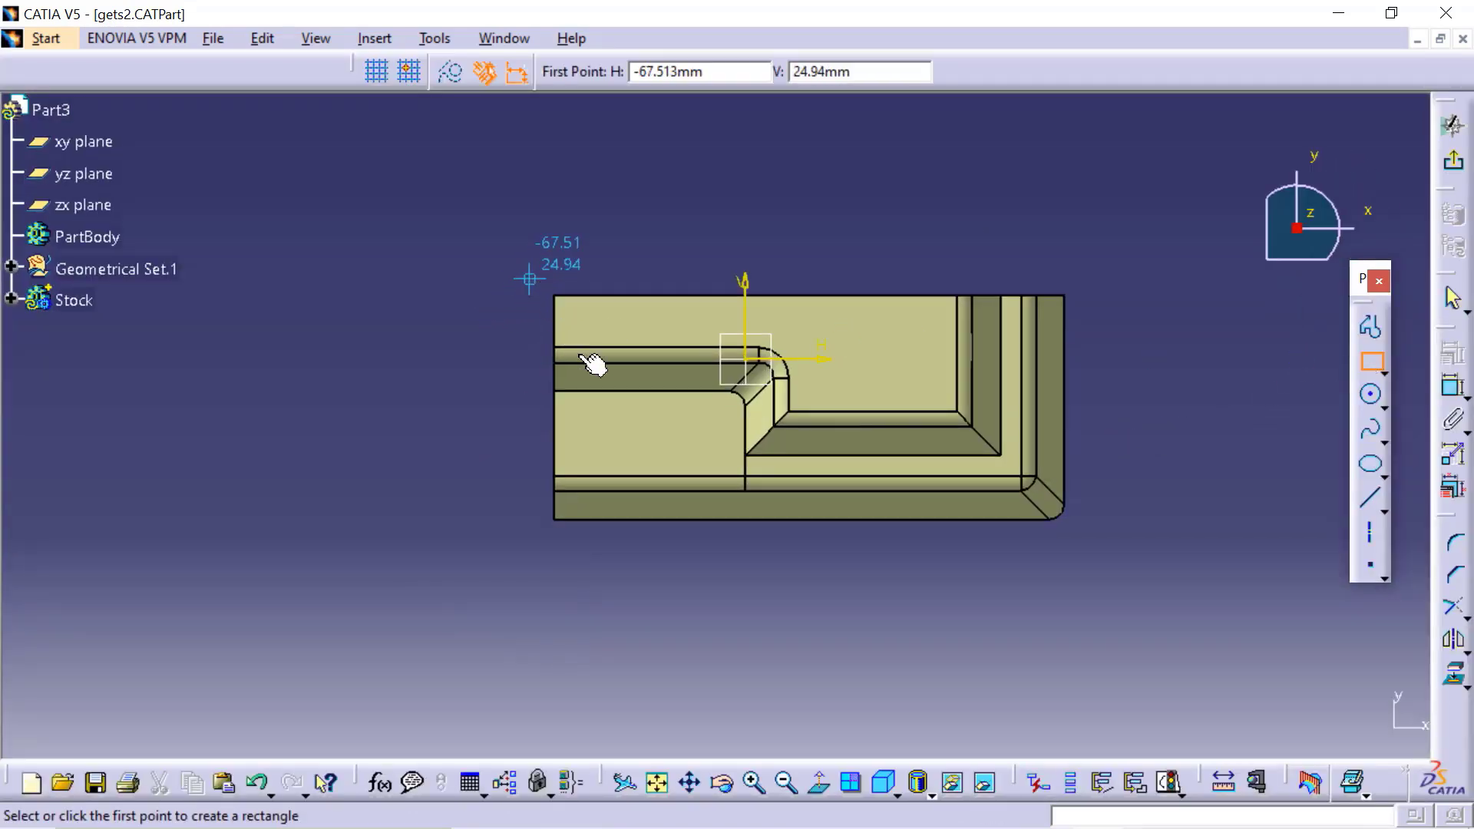
left_click(1086, 542)
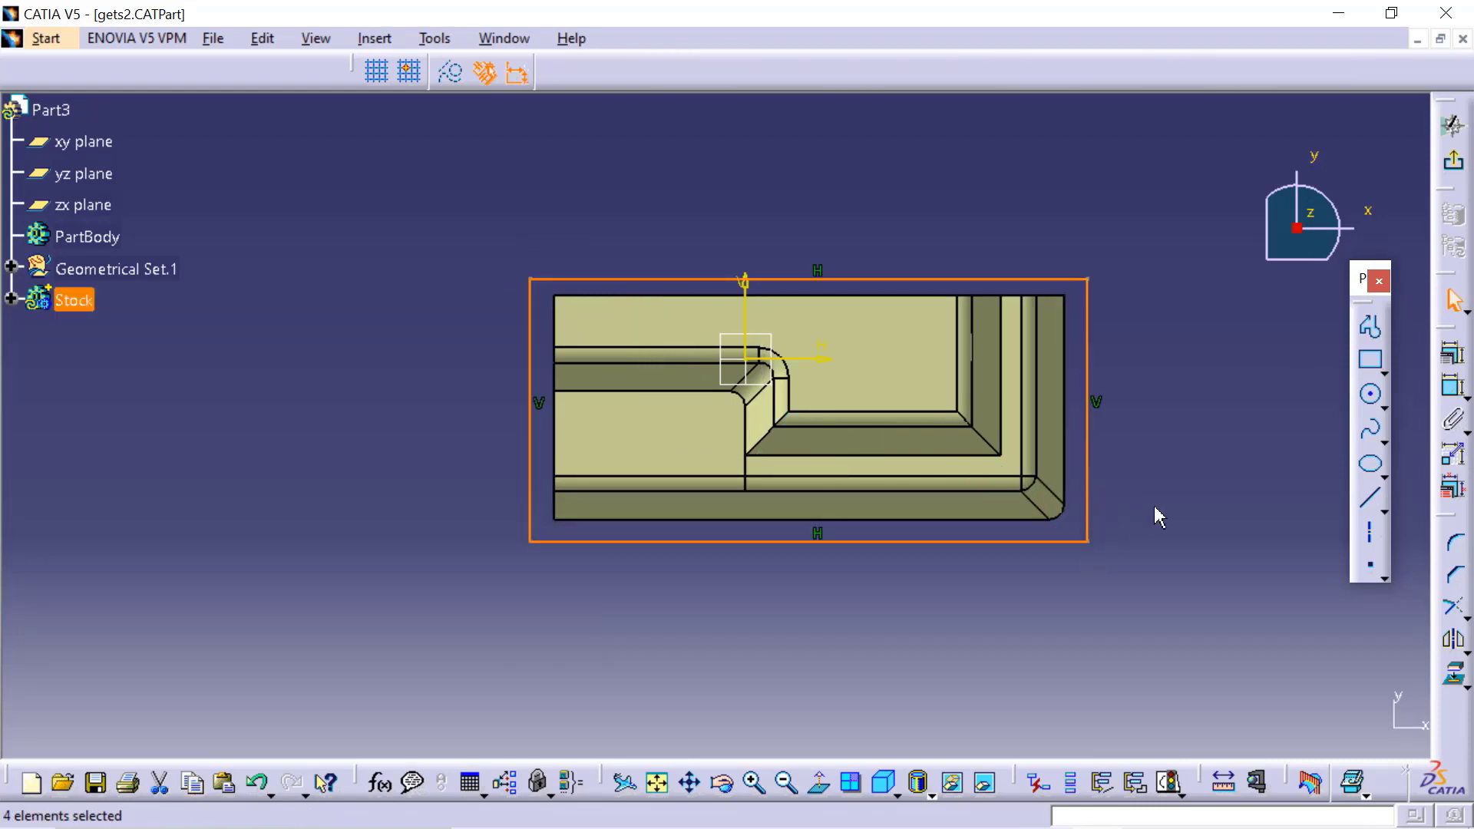
Step: Constrain the rectangle's right edge to 105 mm from the sketch's vertical axis
left_click(1445, 390)
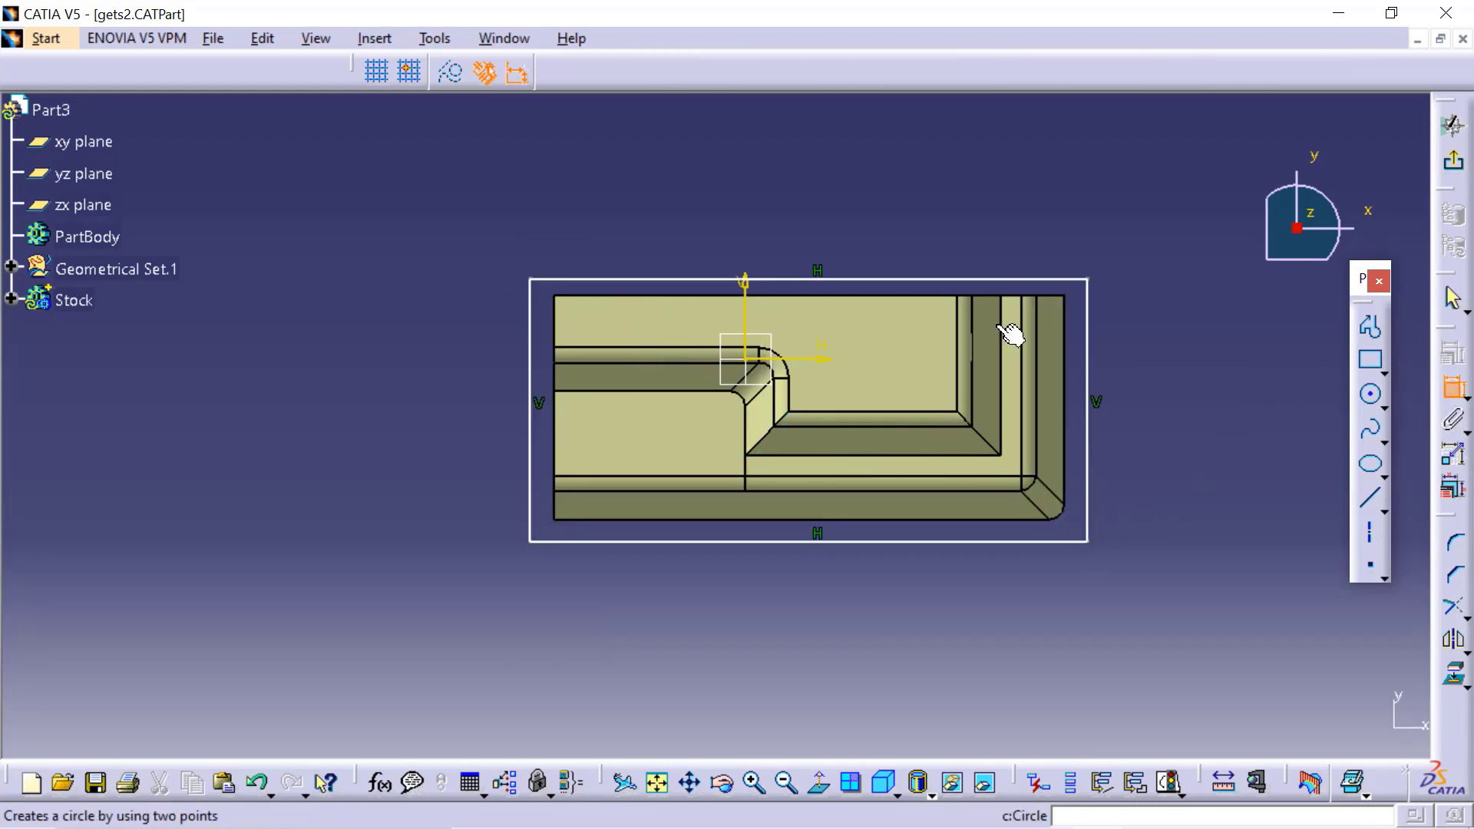
left_click(745, 321)
left_click(1089, 331)
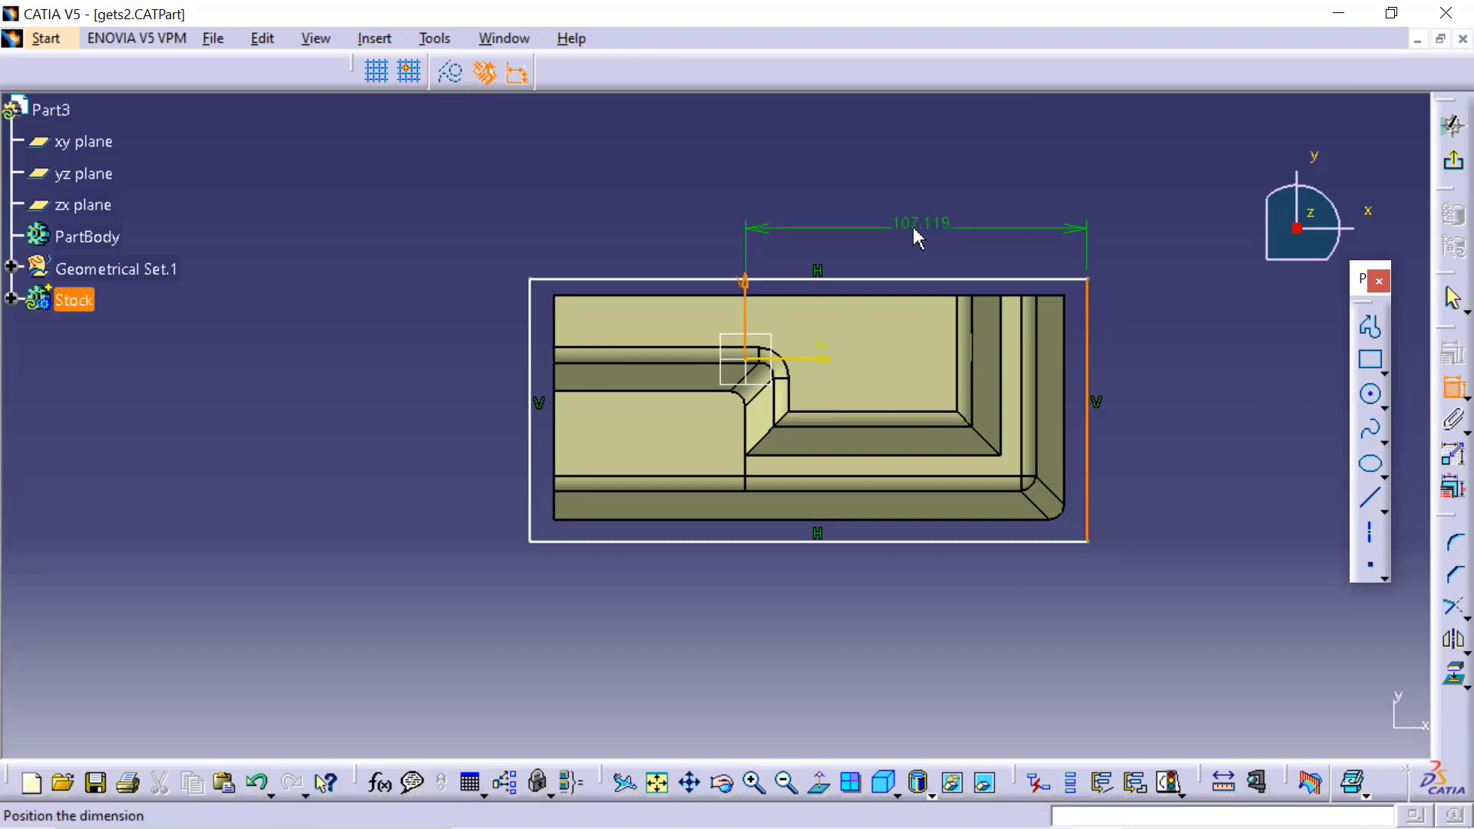
left_click(907, 231)
double_click(908, 232)
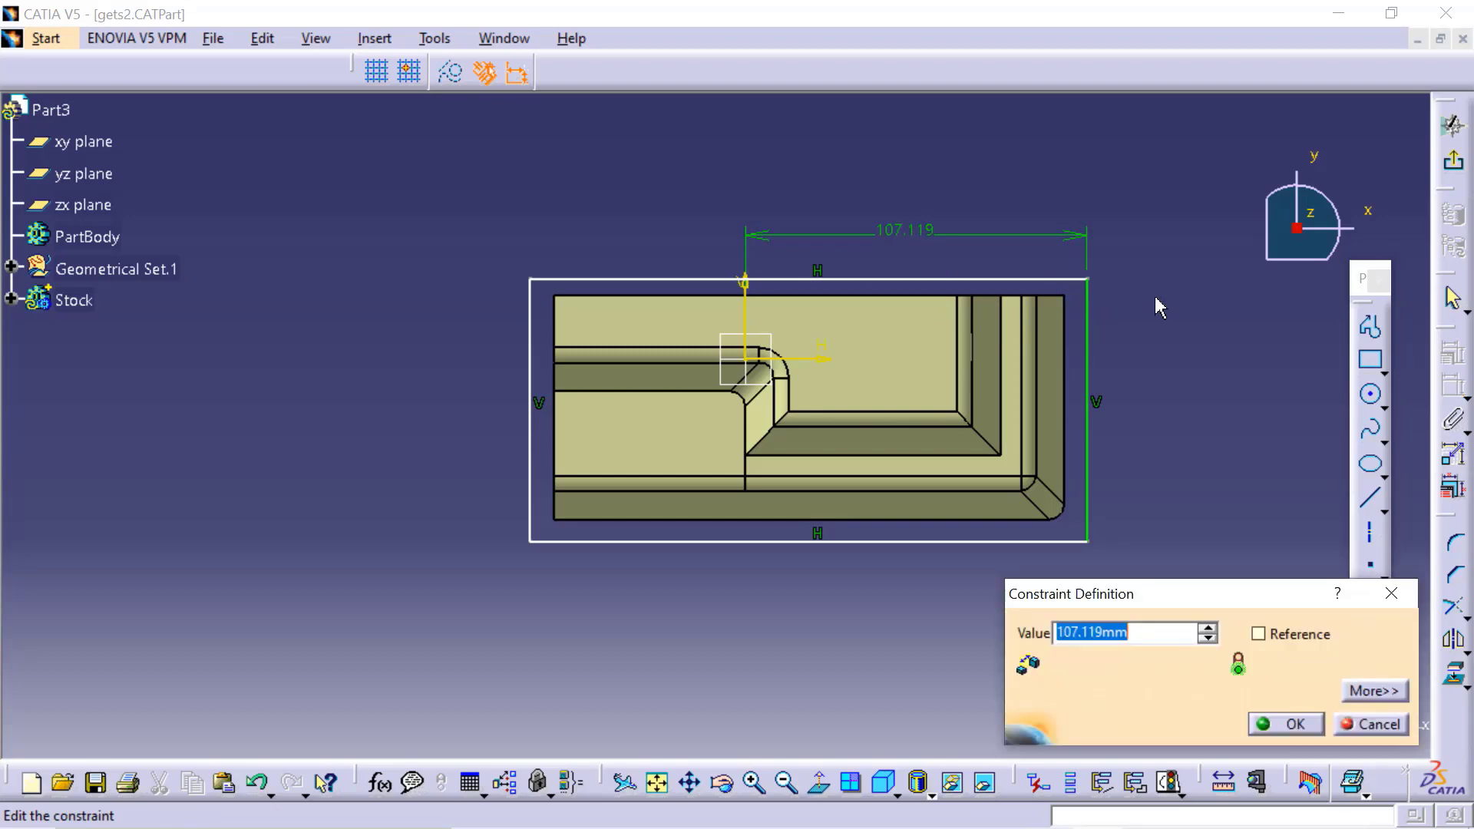
type("1")
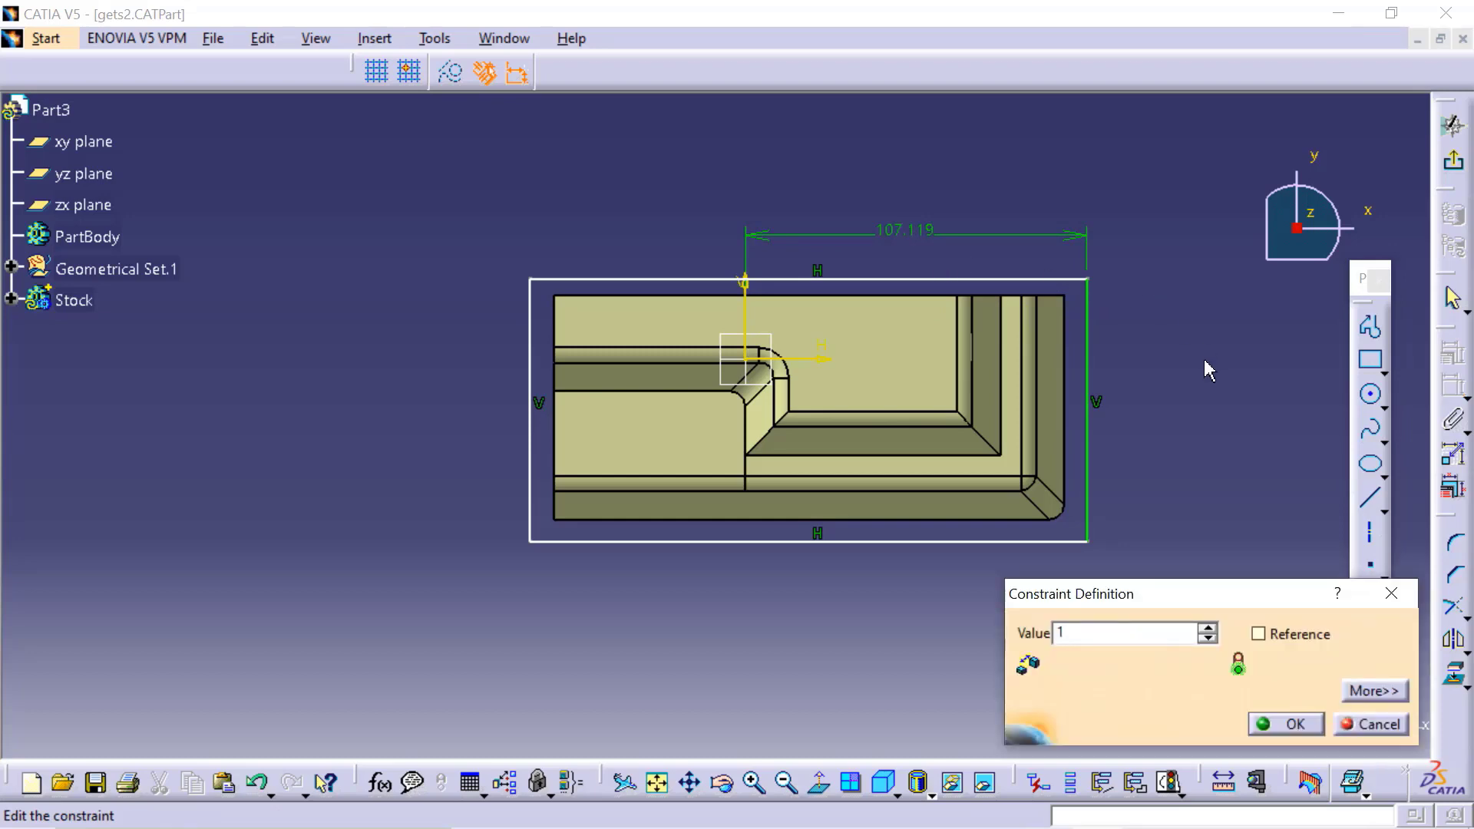
type("05")
left_click(1287, 725)
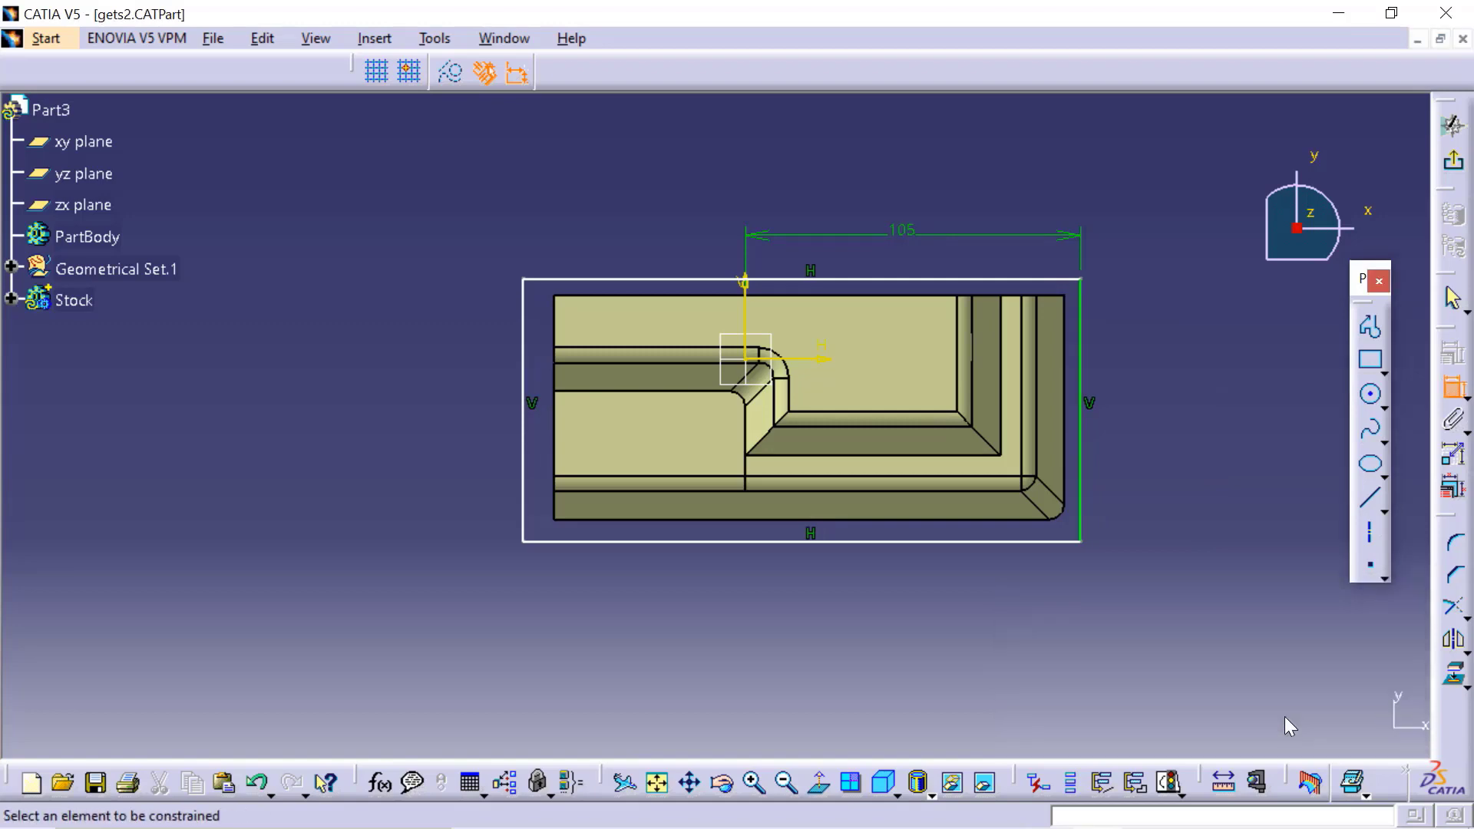
Step: Constrain the rectangle's left edge to 65 mm from the vertical axis
left_click(739, 309)
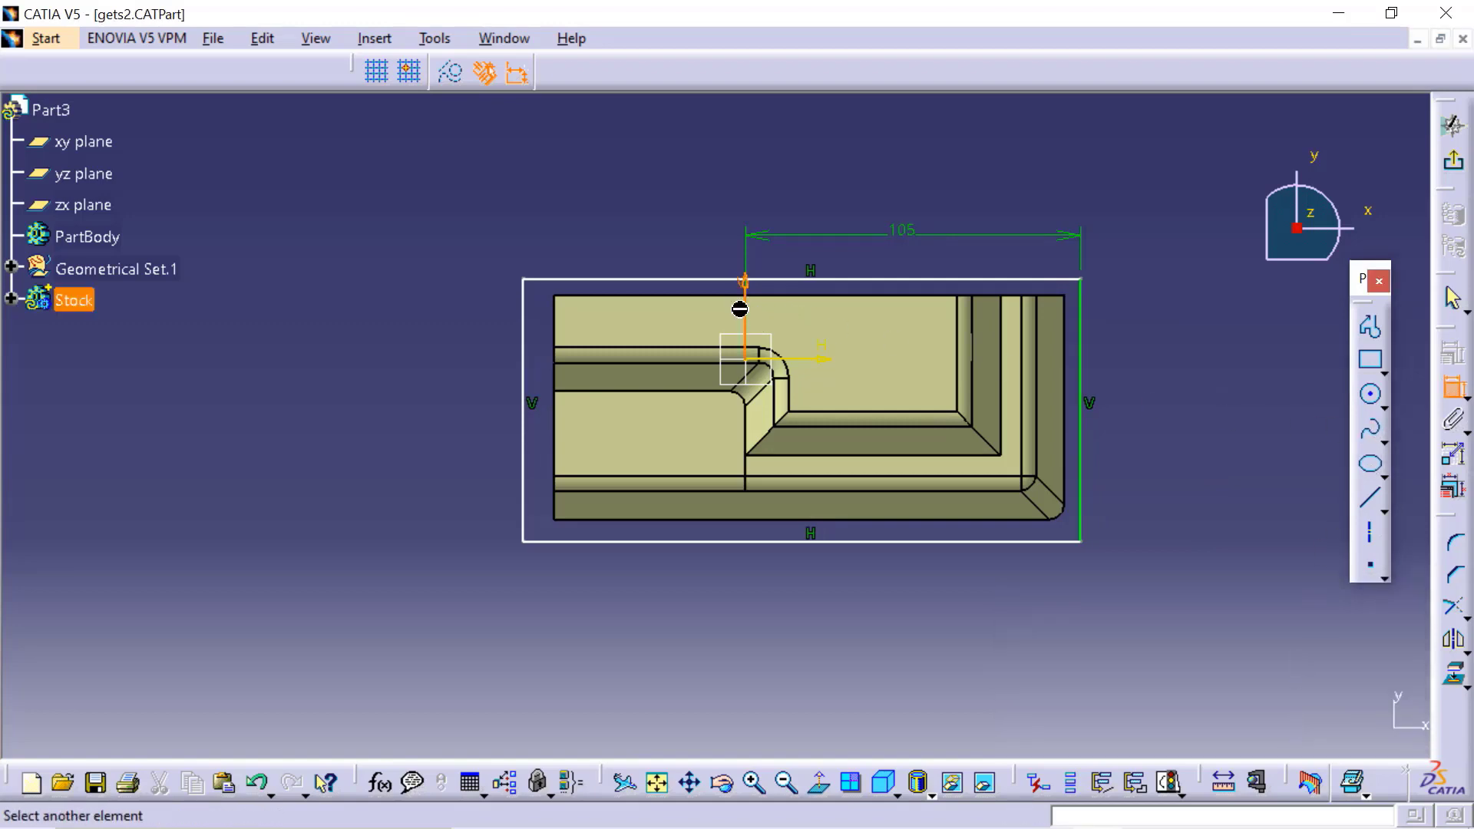
left_click(523, 338)
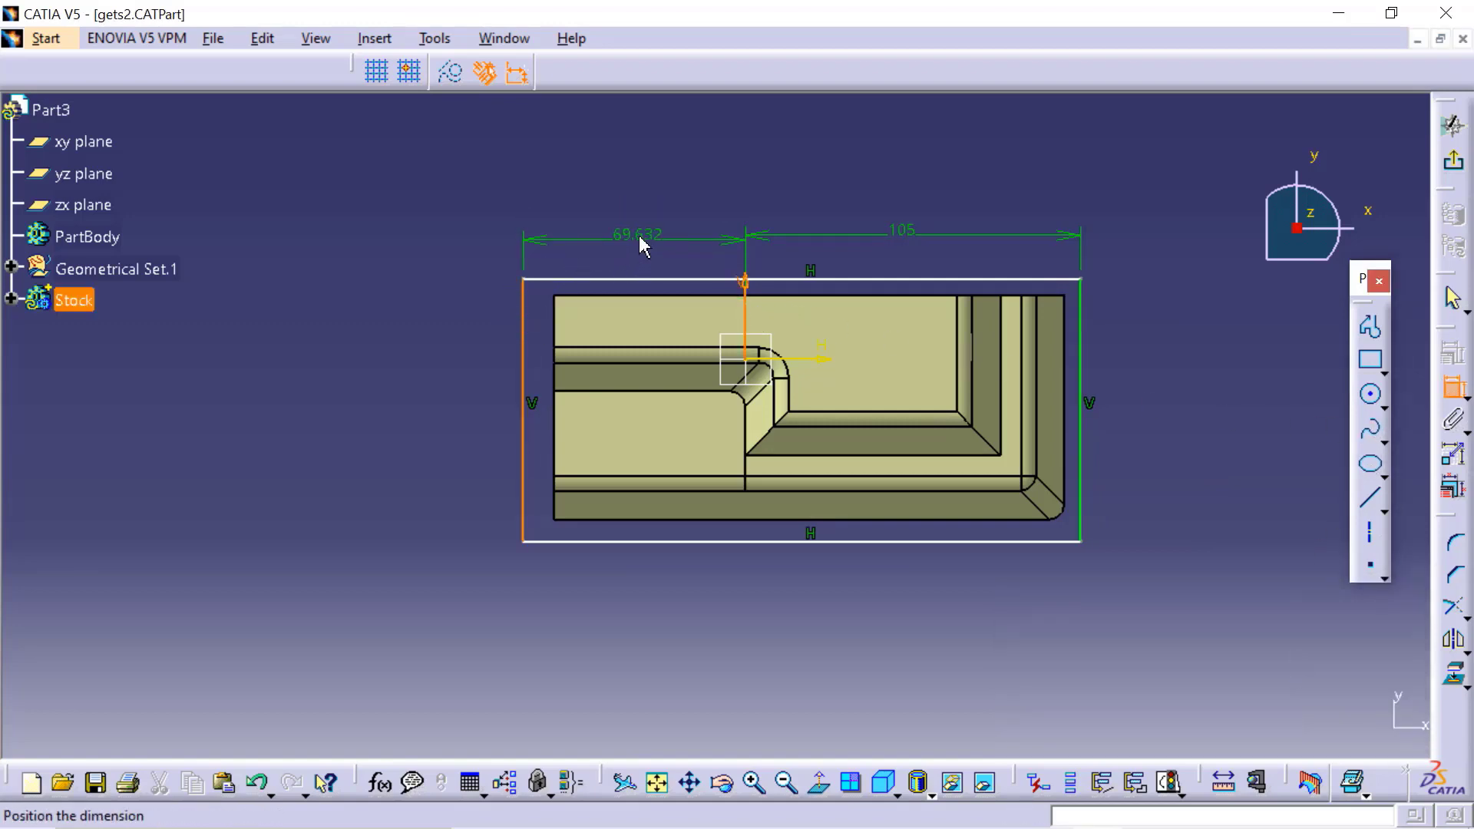
left_click(640, 244)
double_click(642, 234)
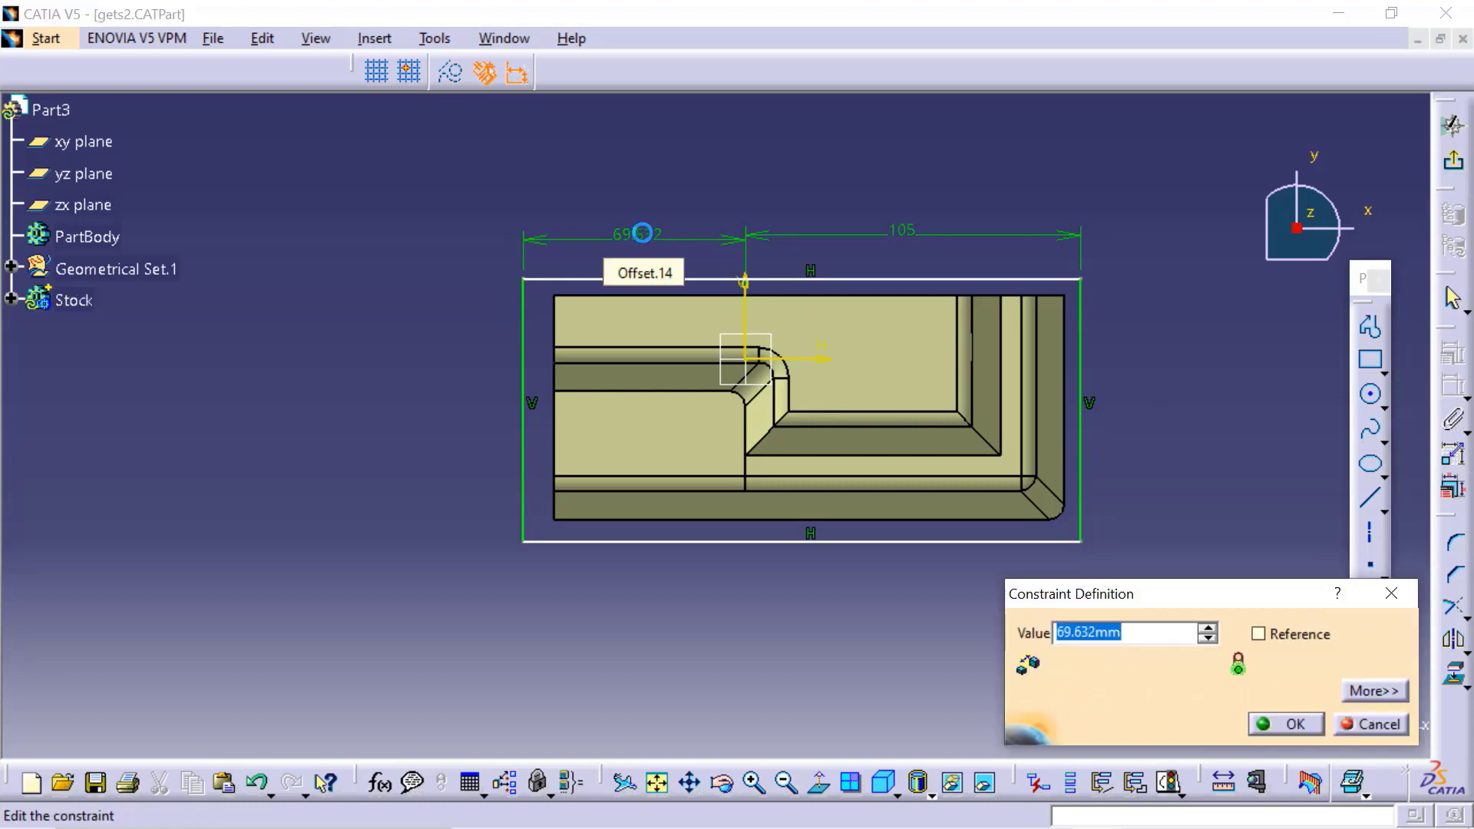
type("65")
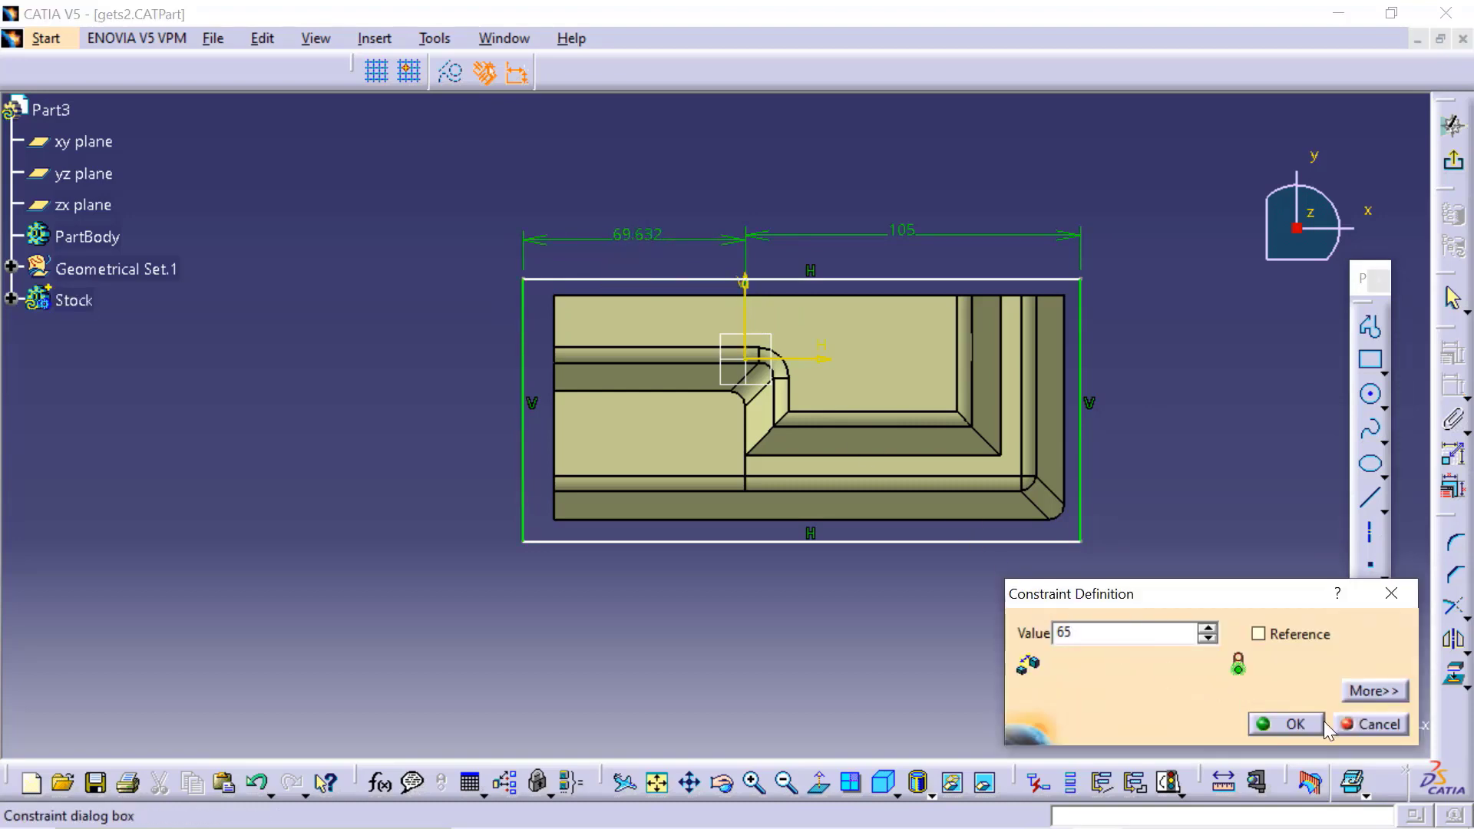
left_click(1307, 721)
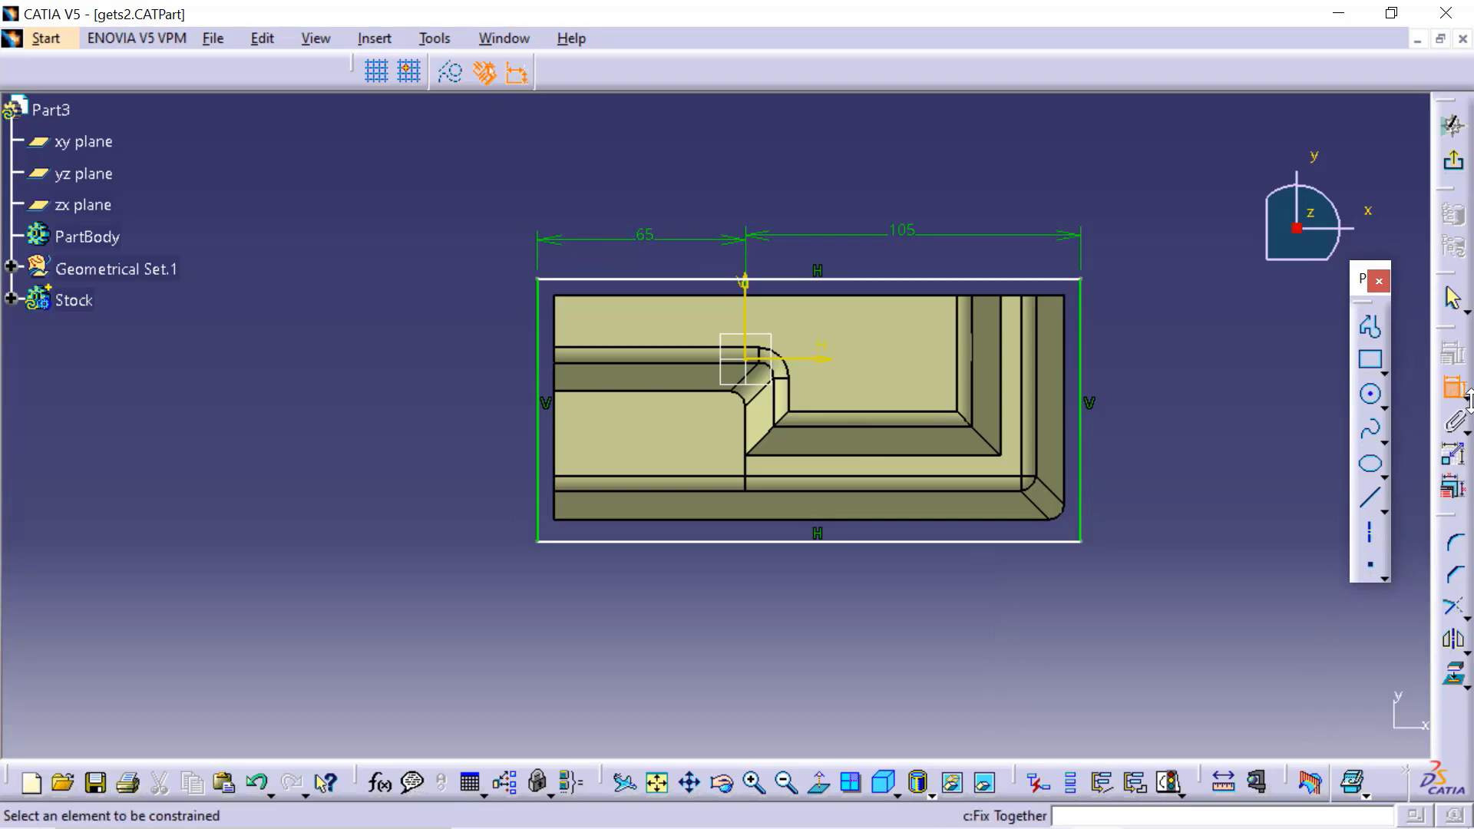
Step: Constrain the rectangle's upper edge to 20 mm from the sketch's horizontal axis
left_click(812, 361)
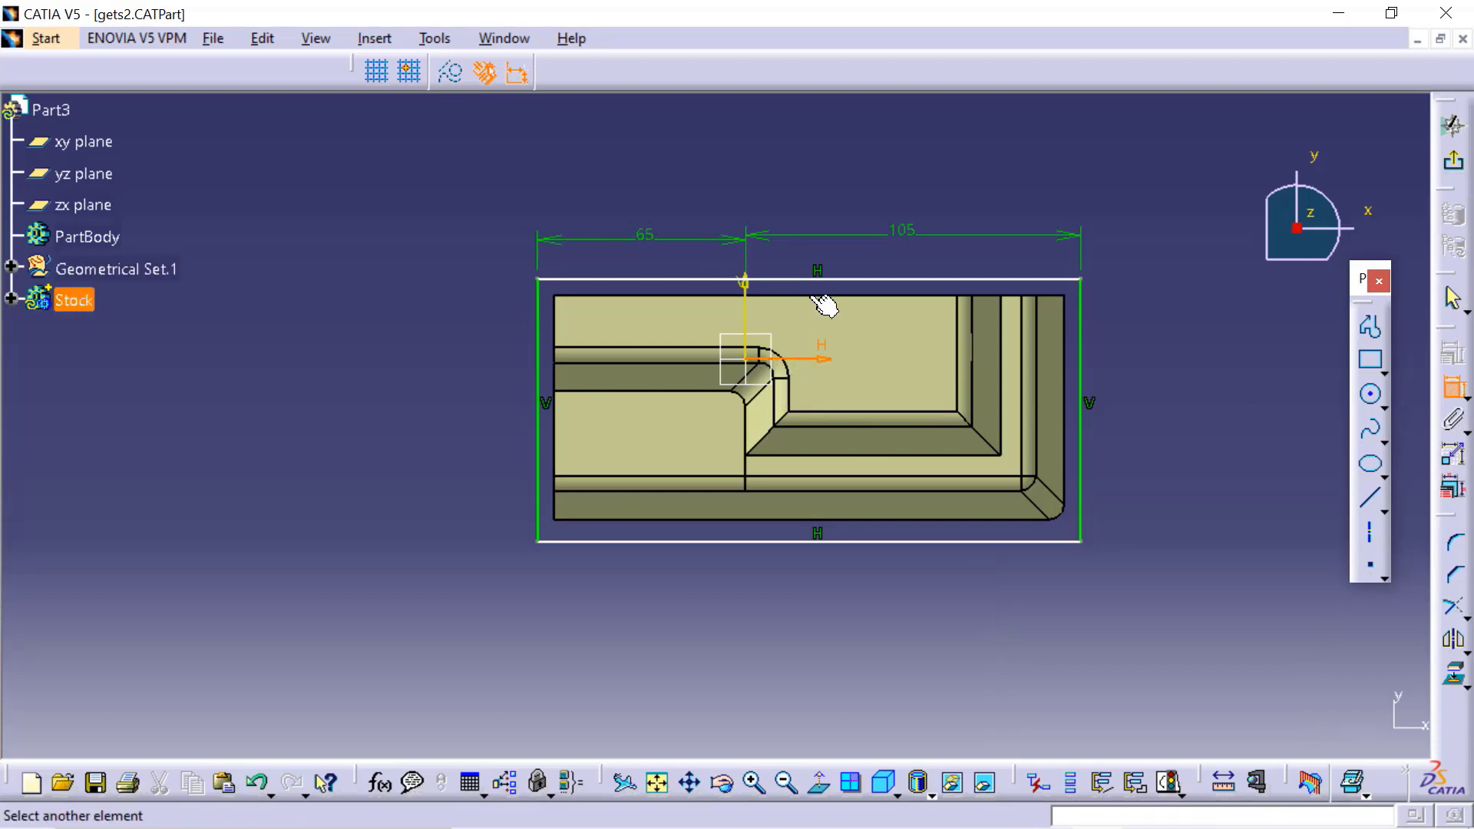
left_click(811, 281)
left_click(1181, 316)
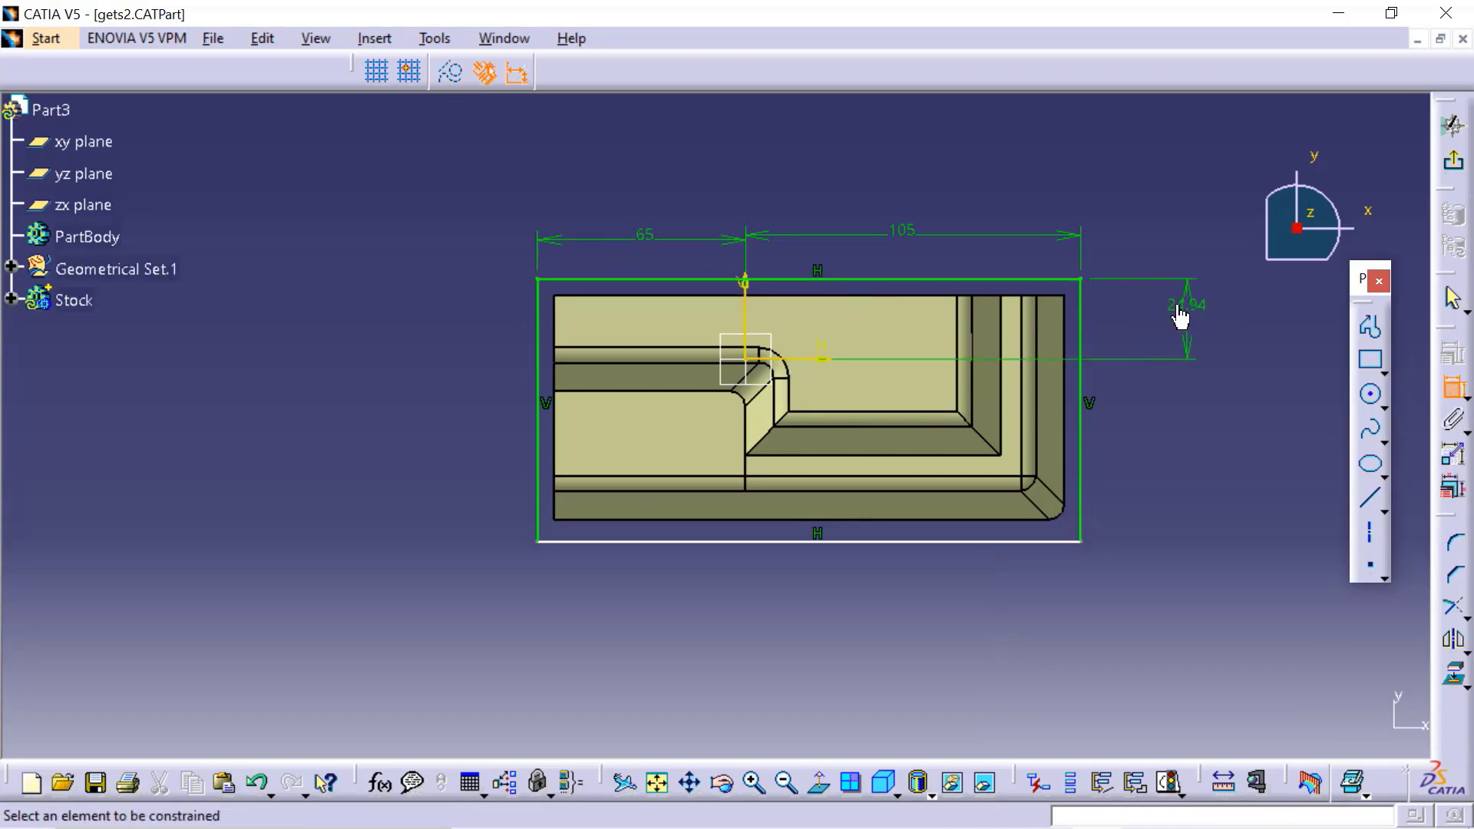
double_click(1183, 308)
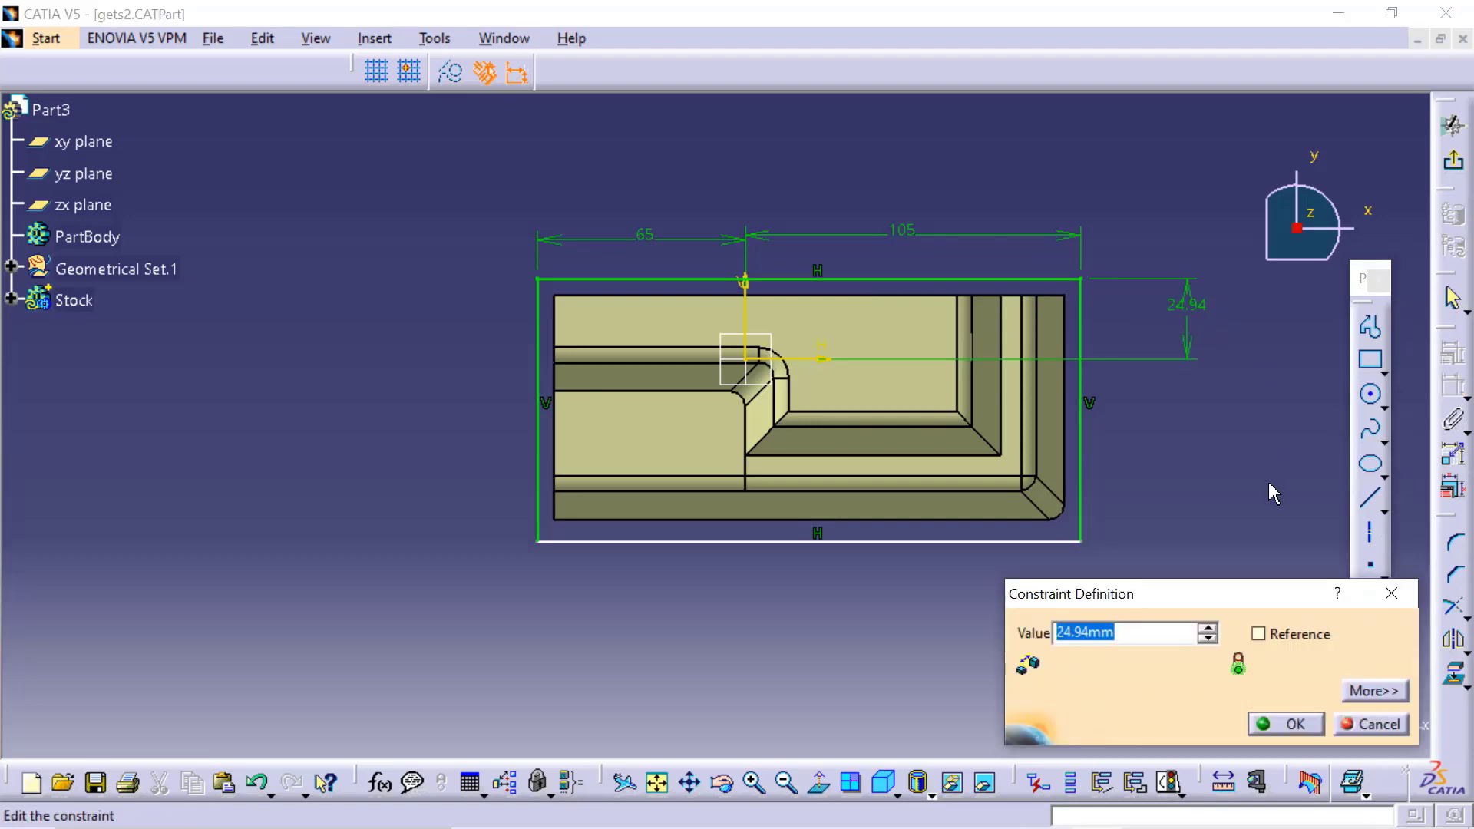
type("20")
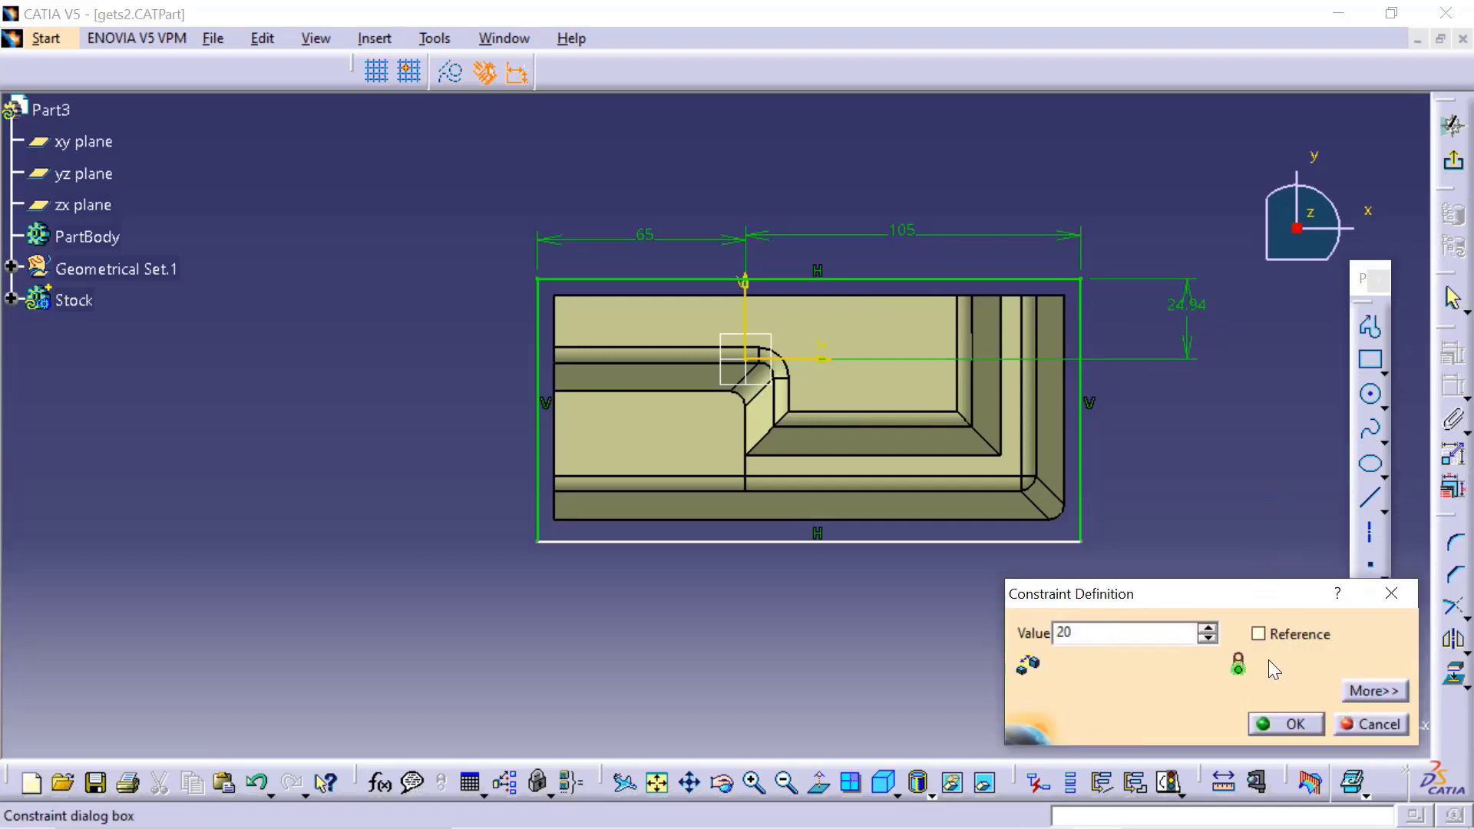
left_click(1264, 717)
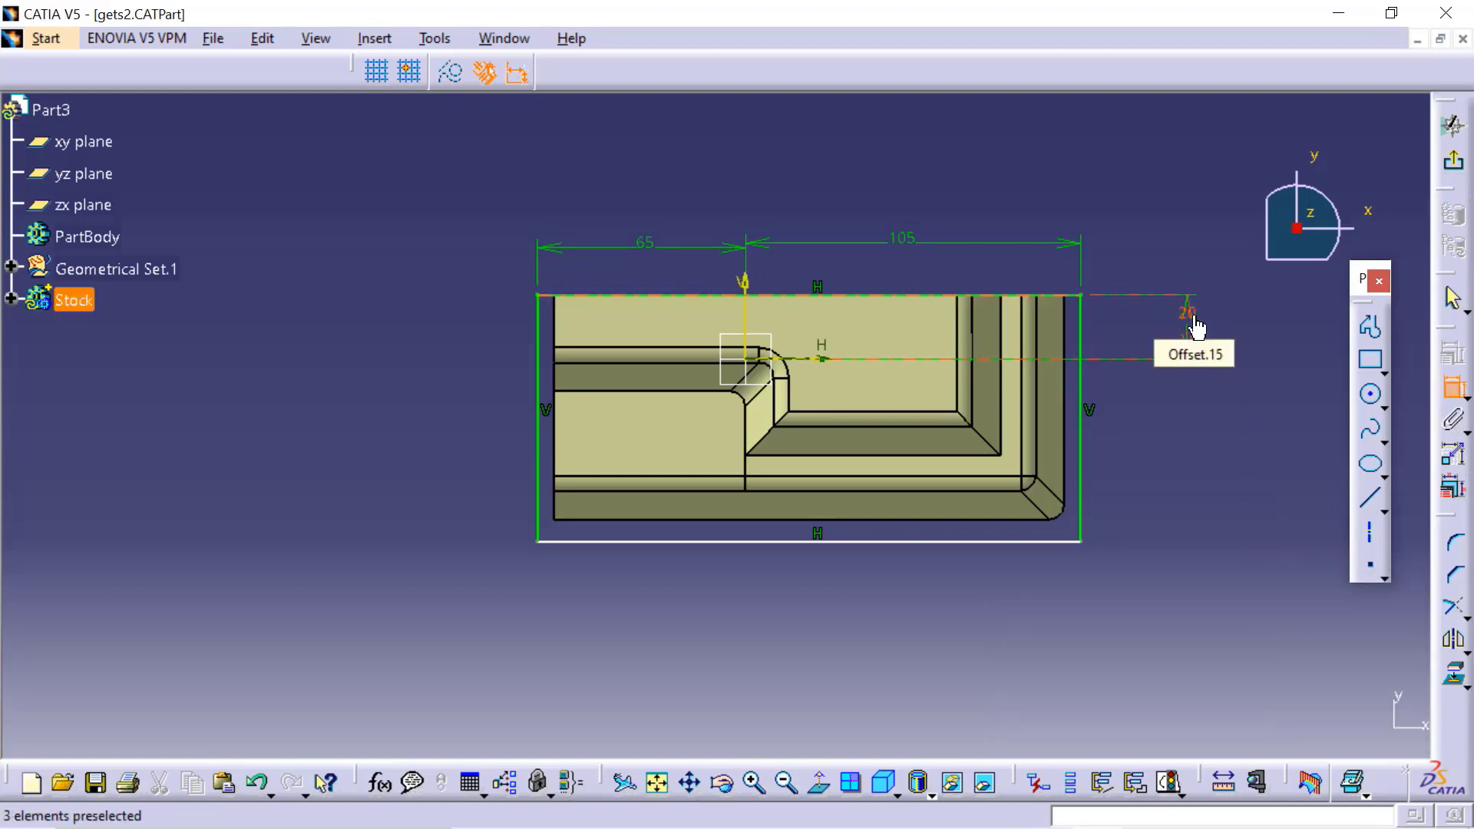
Step: Constrain the rectangle's lower edge to 55 mm from the horizontal axis
left_click(798, 359)
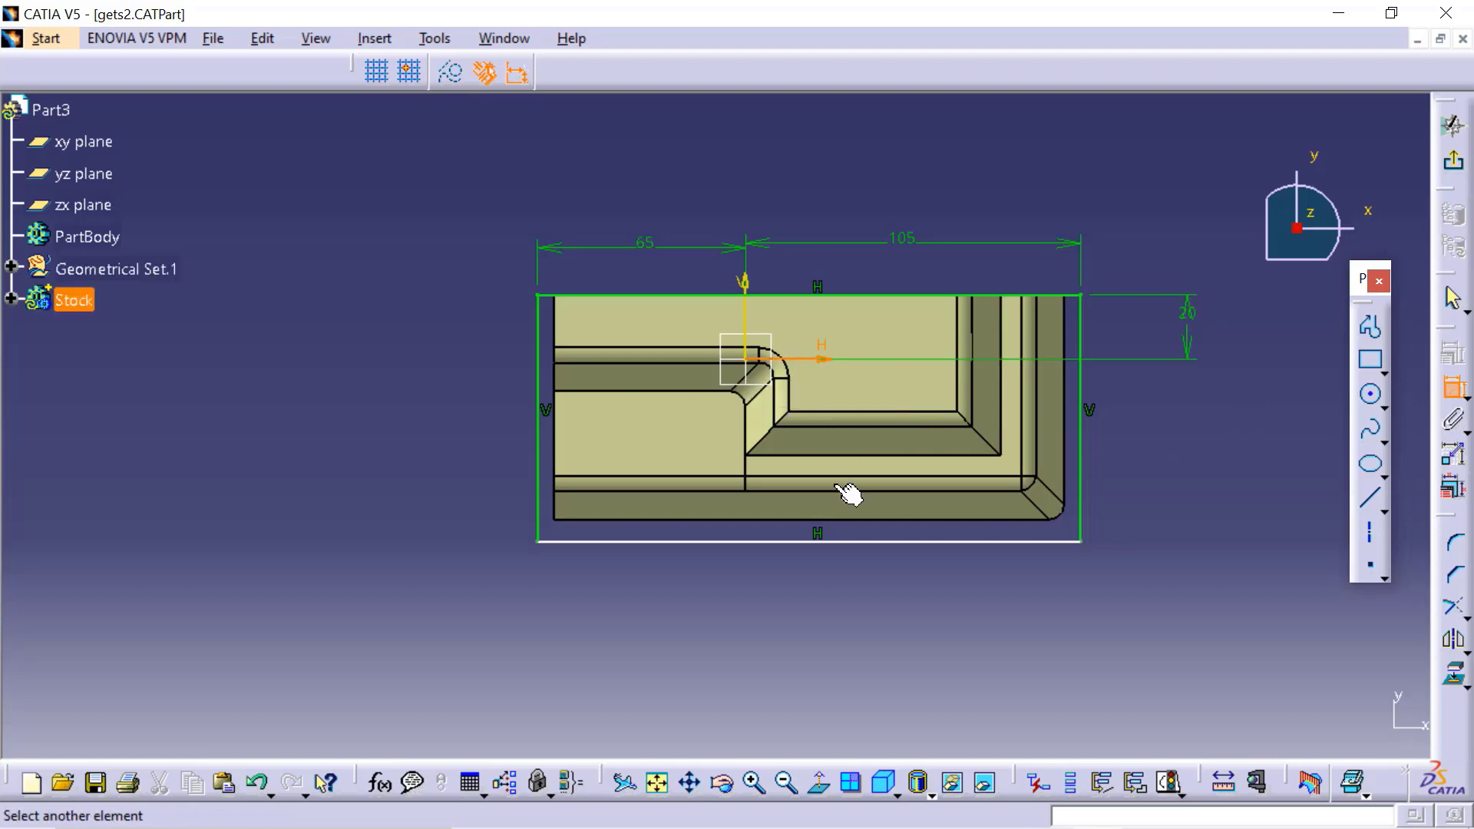
left_click(849, 543)
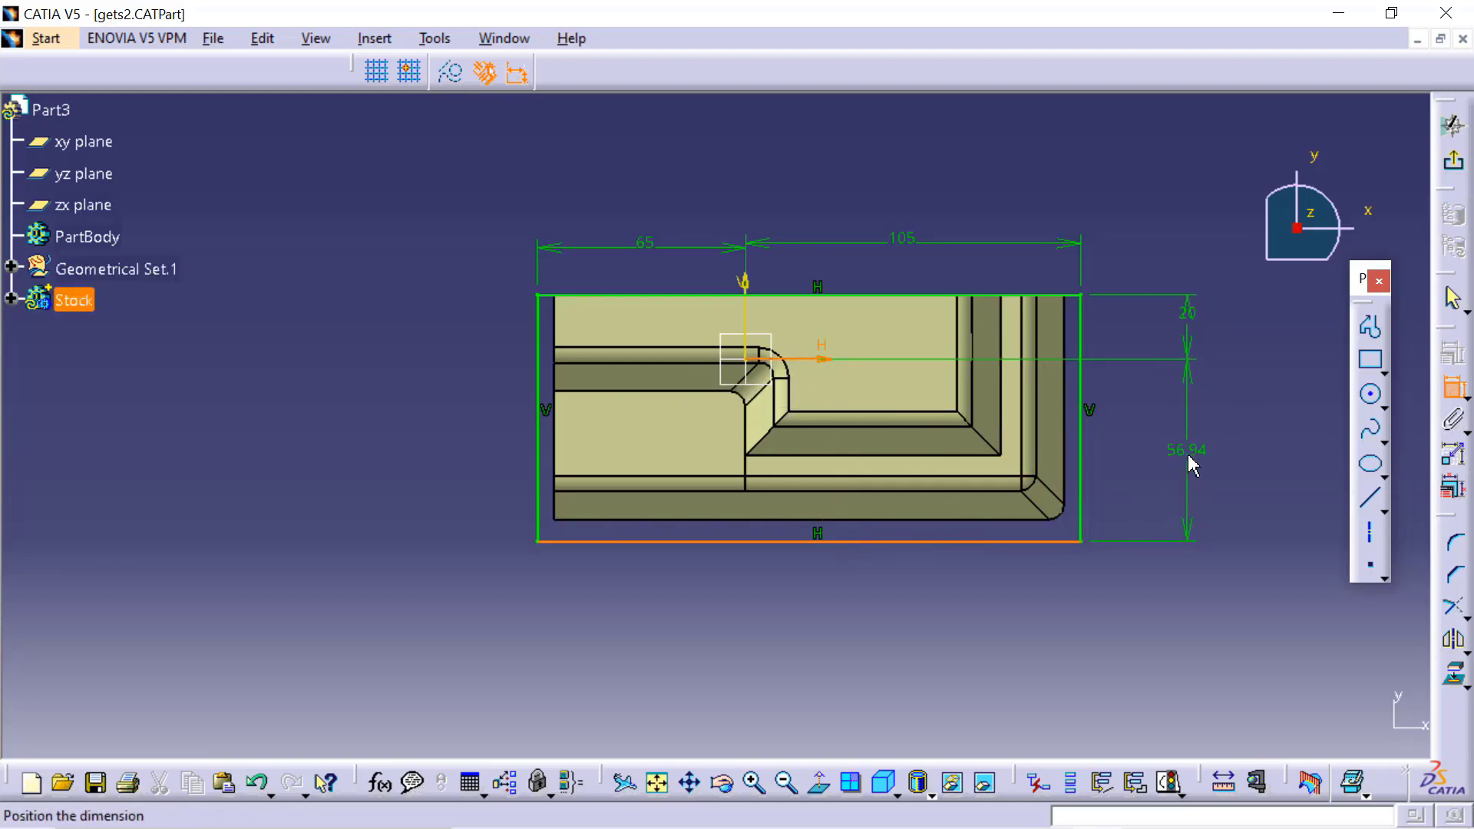
left_click(1191, 464)
double_click(1190, 459)
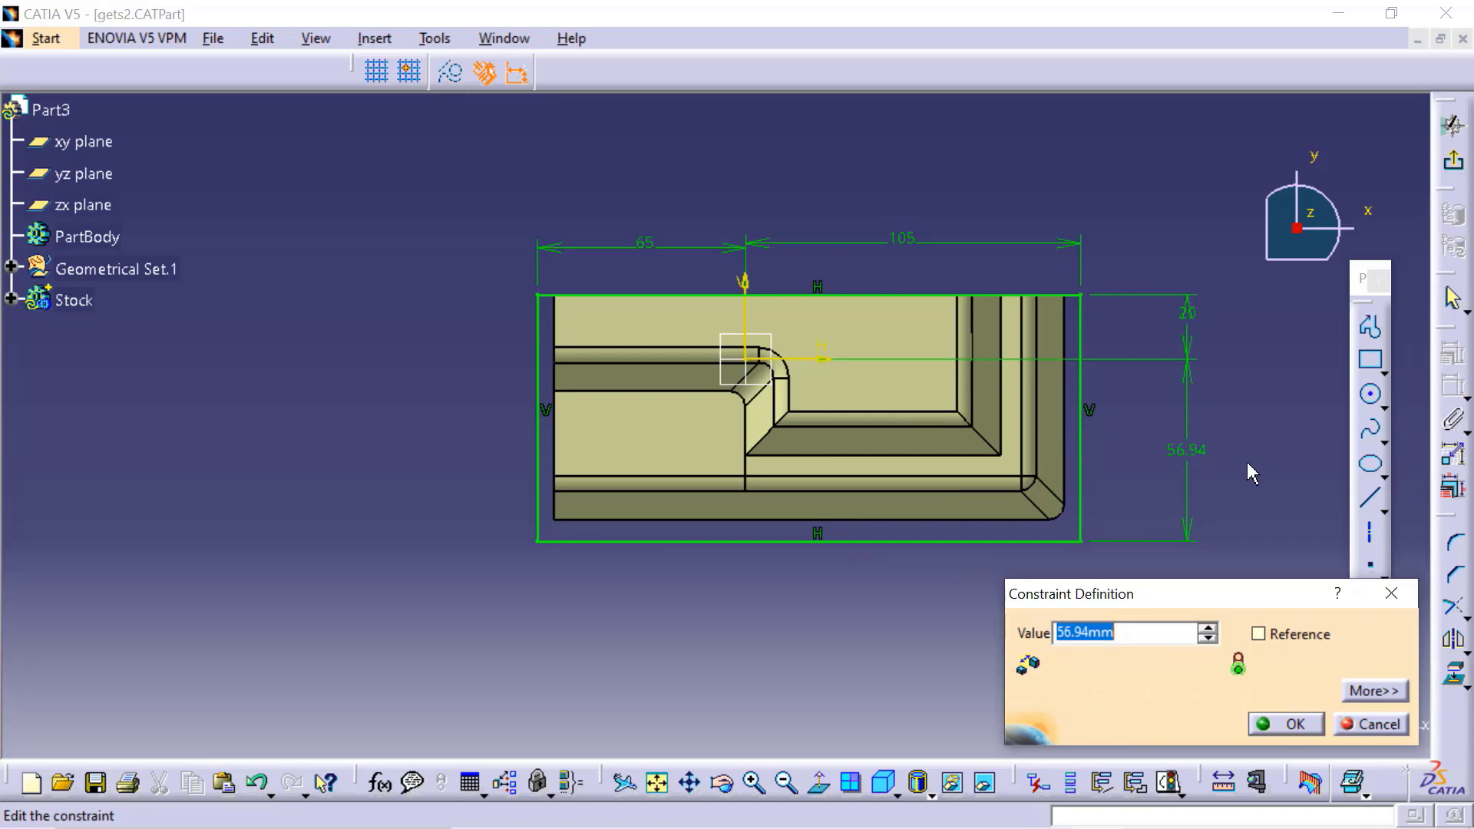
type("55")
left_click(1280, 724)
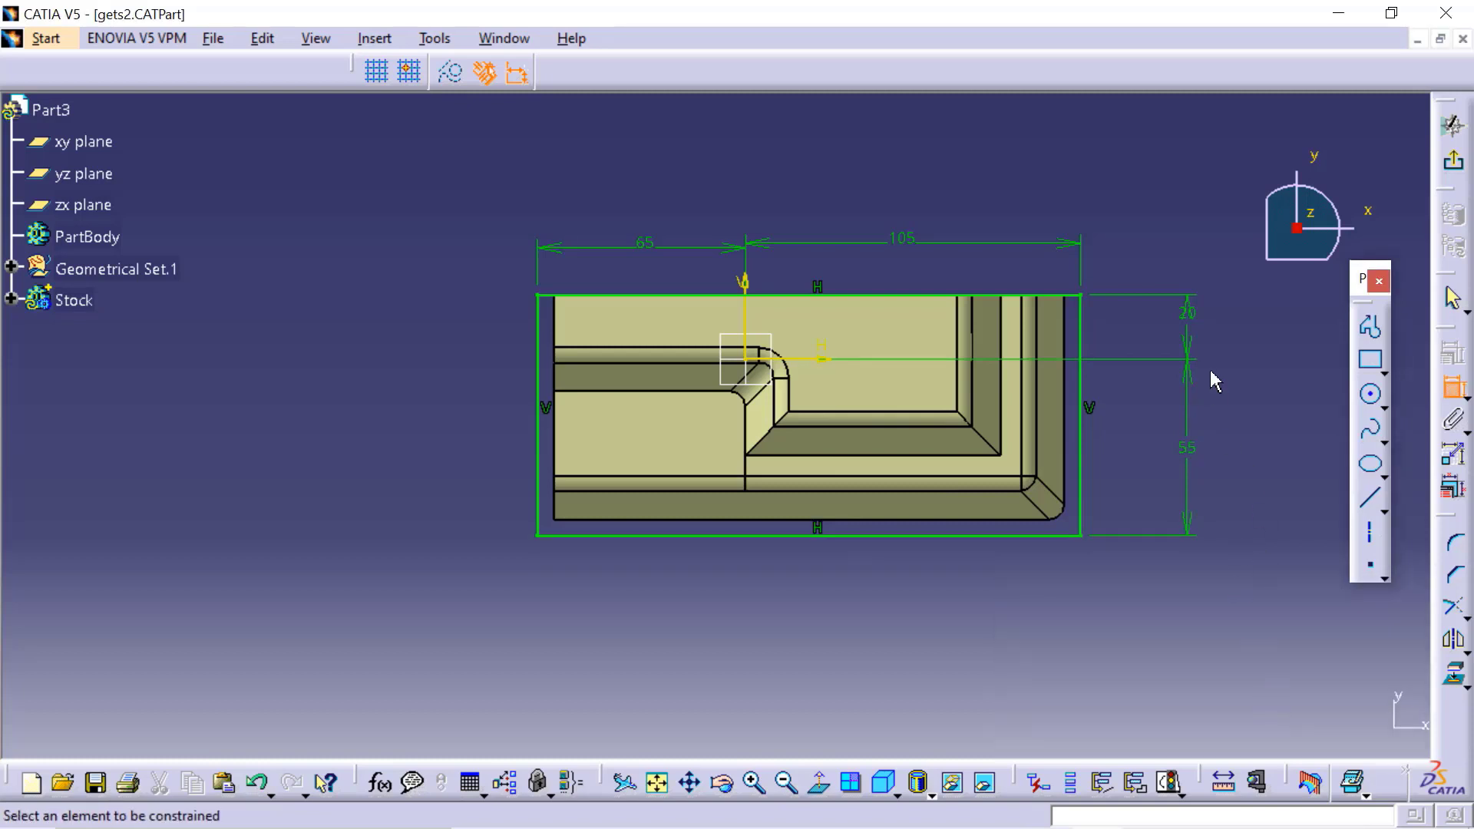
Step: Set the upper edge's distance from the horizontal axis to 25 mm and exit the sketch
double_click(1190, 314)
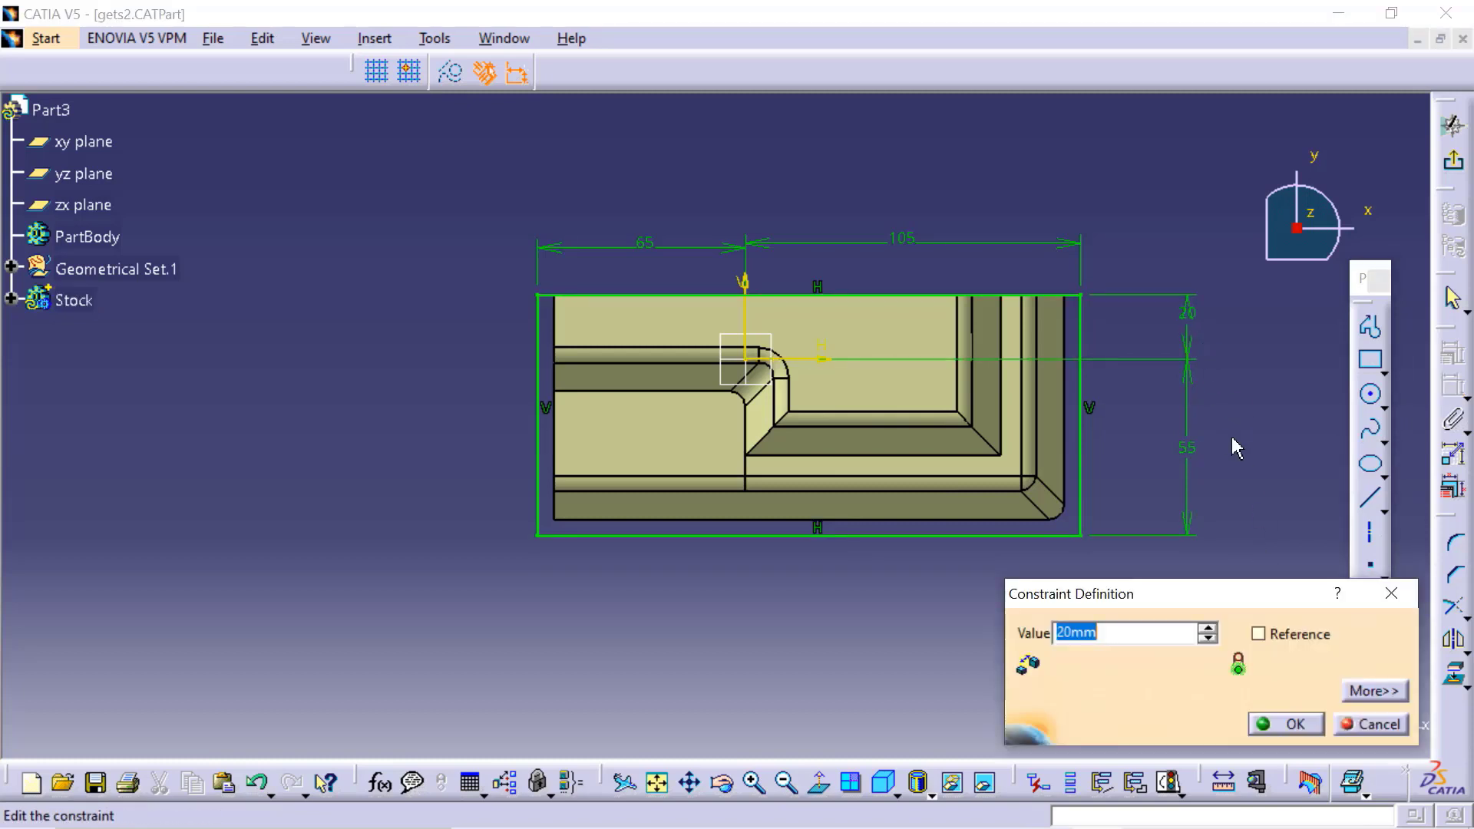
type("25")
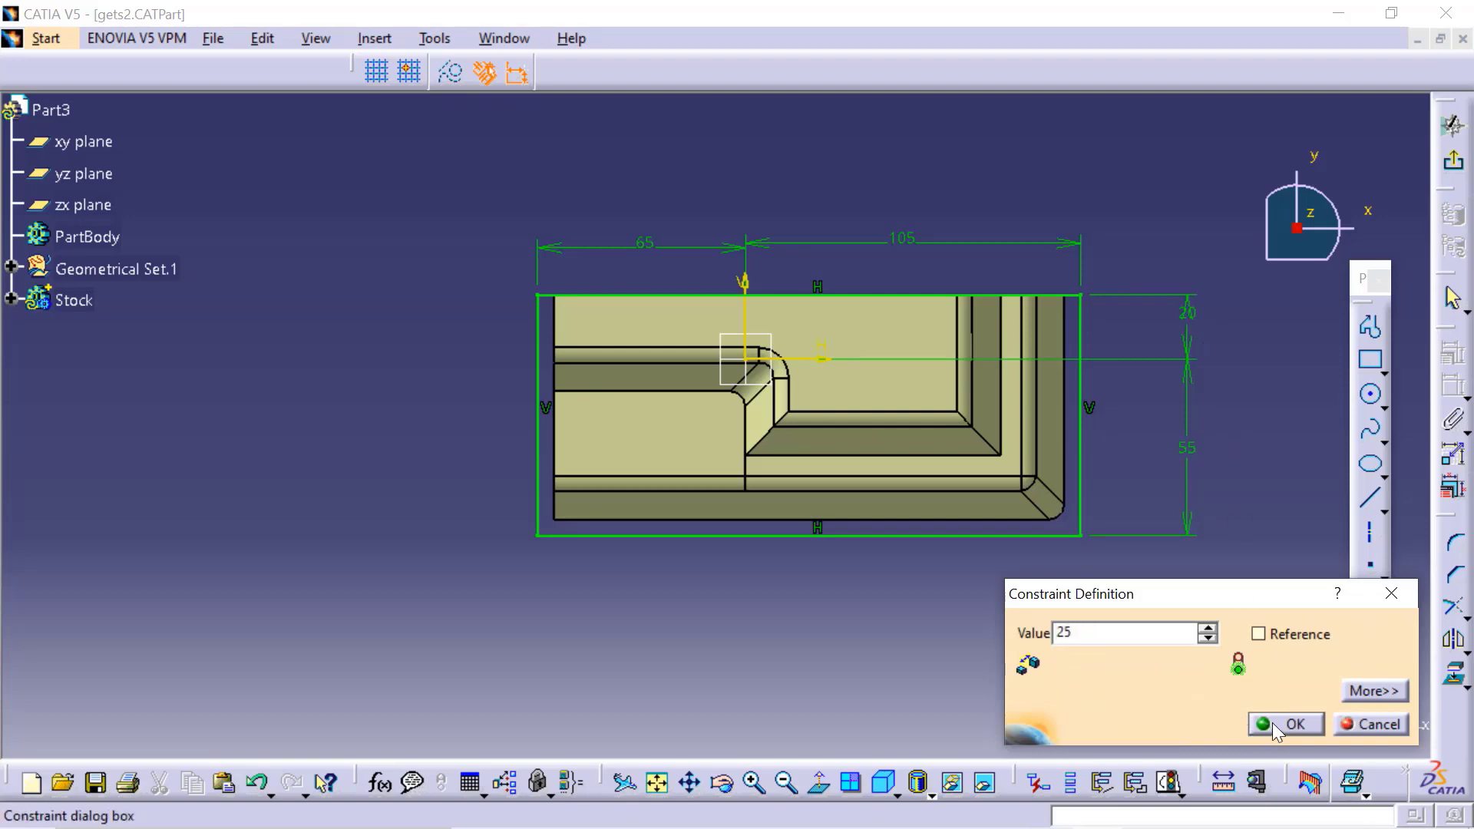
left_click(1271, 725)
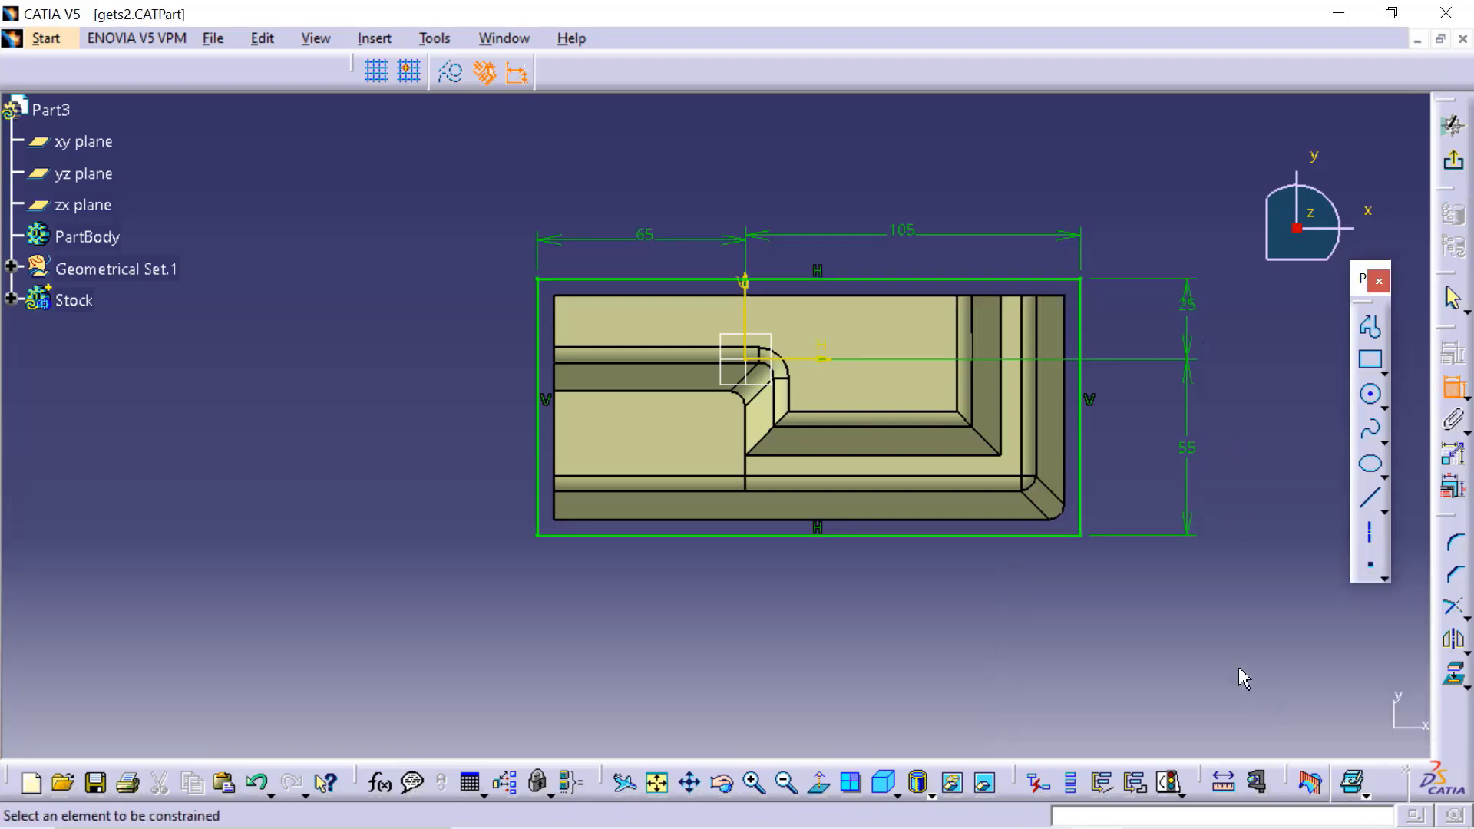
left_click(1451, 165)
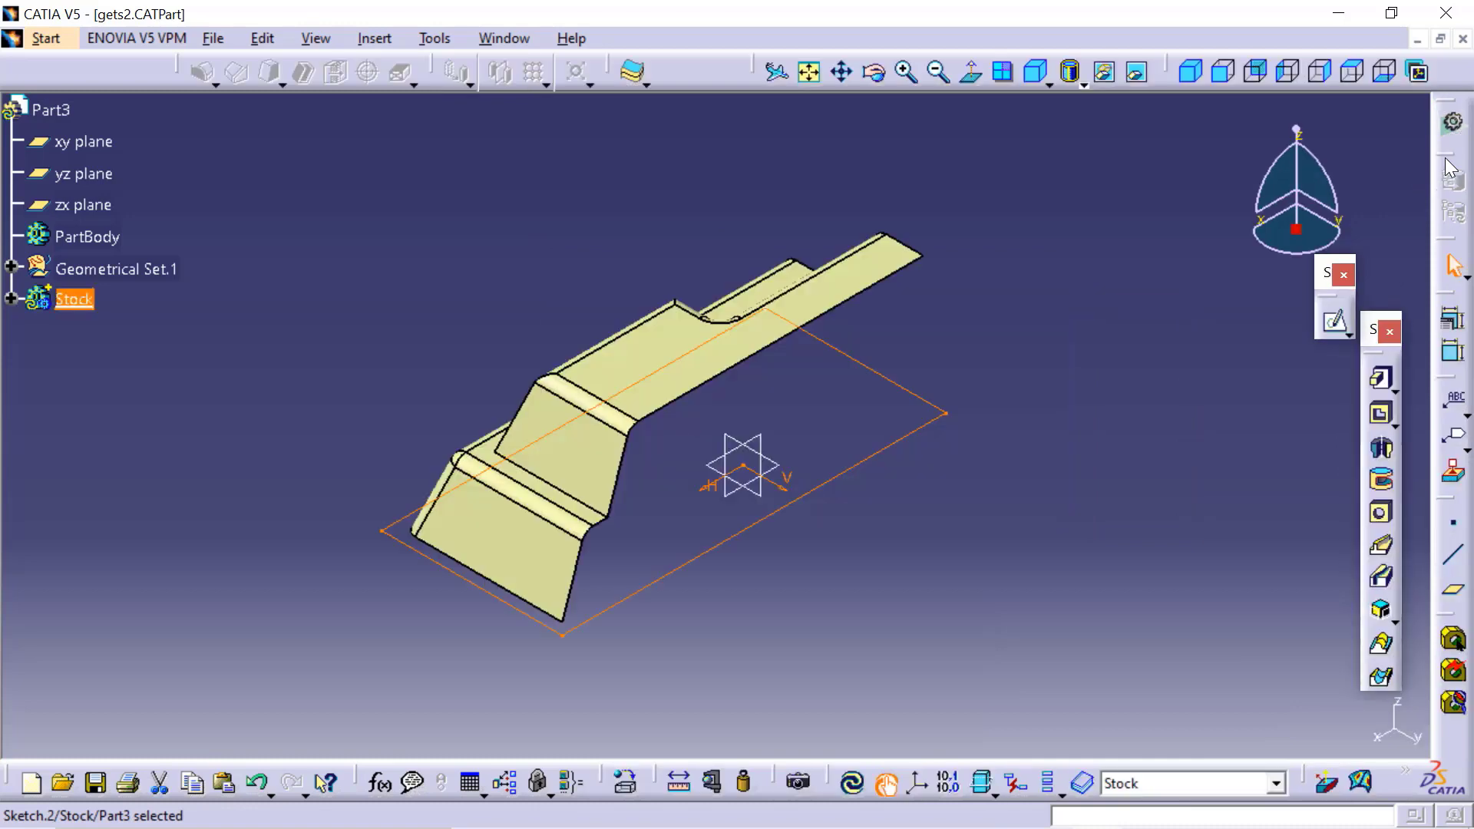
Step: Pad the rectangular sketch to a length of 70 mm to form the Stock block
left_click(1381, 384)
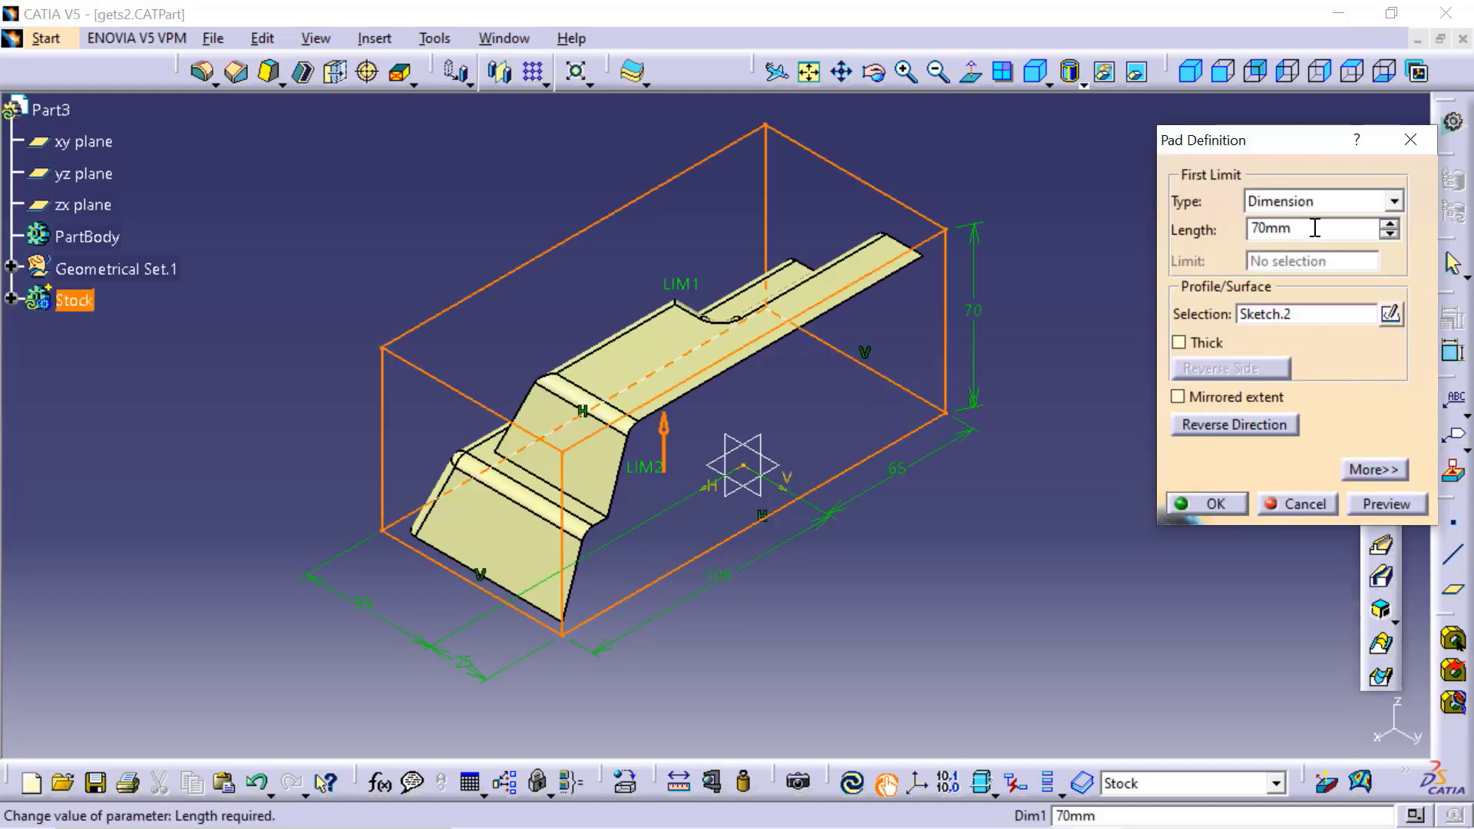
type("70")
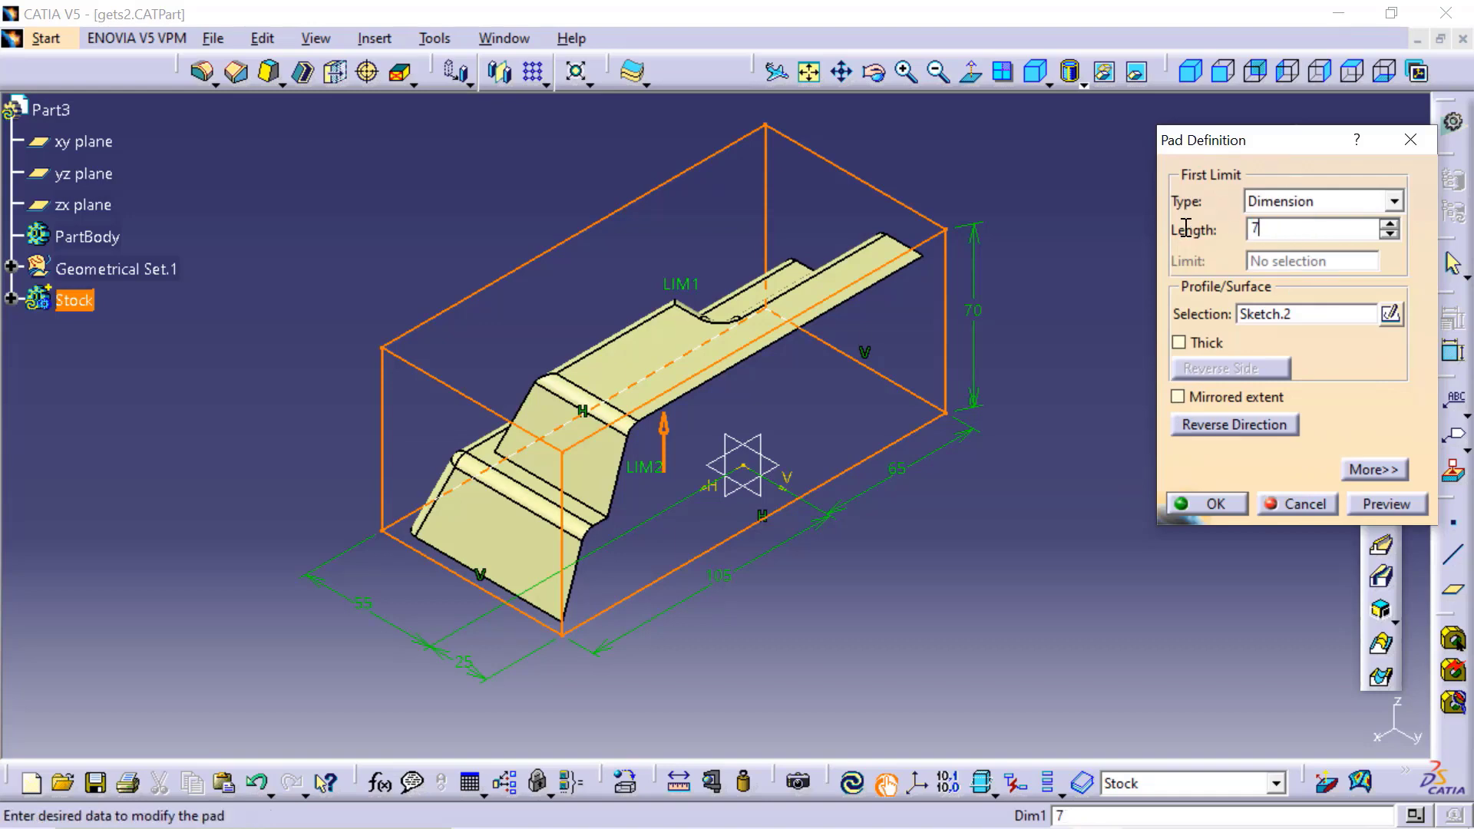
left_click(1374, 501)
left_click(1199, 500)
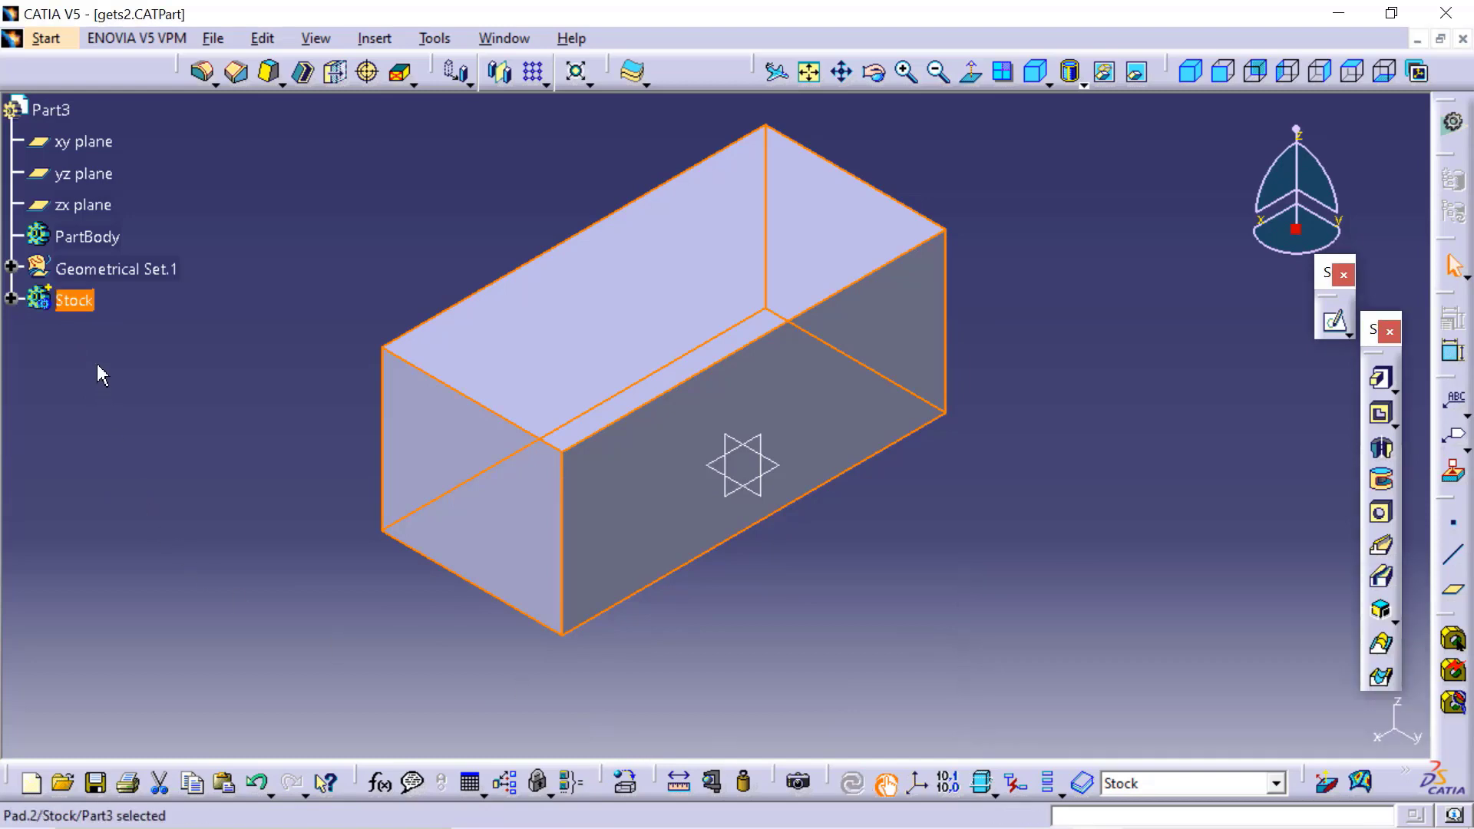
Step: Set the Stock body's fill color to yellow and its transparency to 255
right_click(85, 301)
left_click(134, 401)
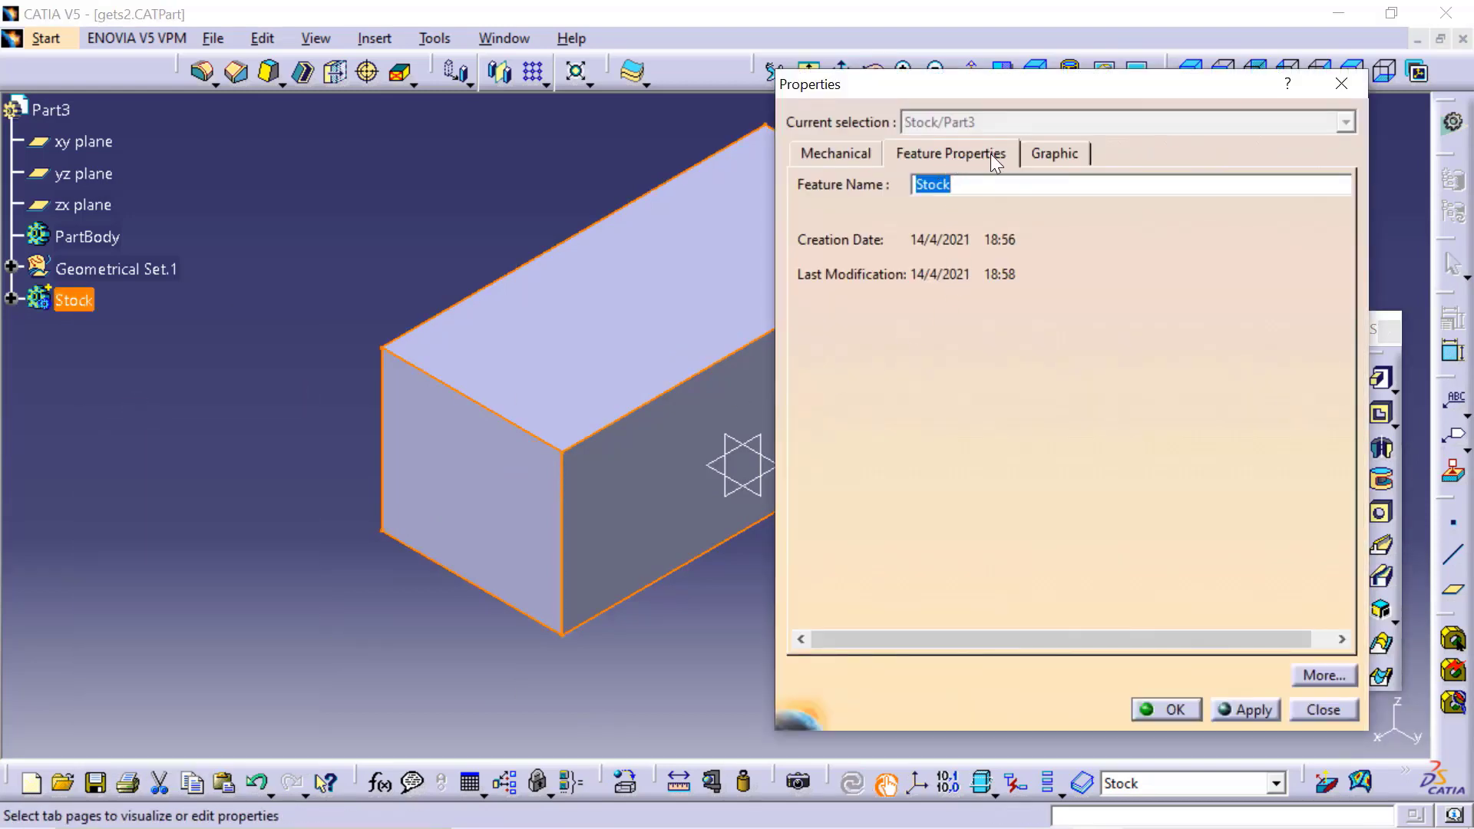
left_click(1055, 154)
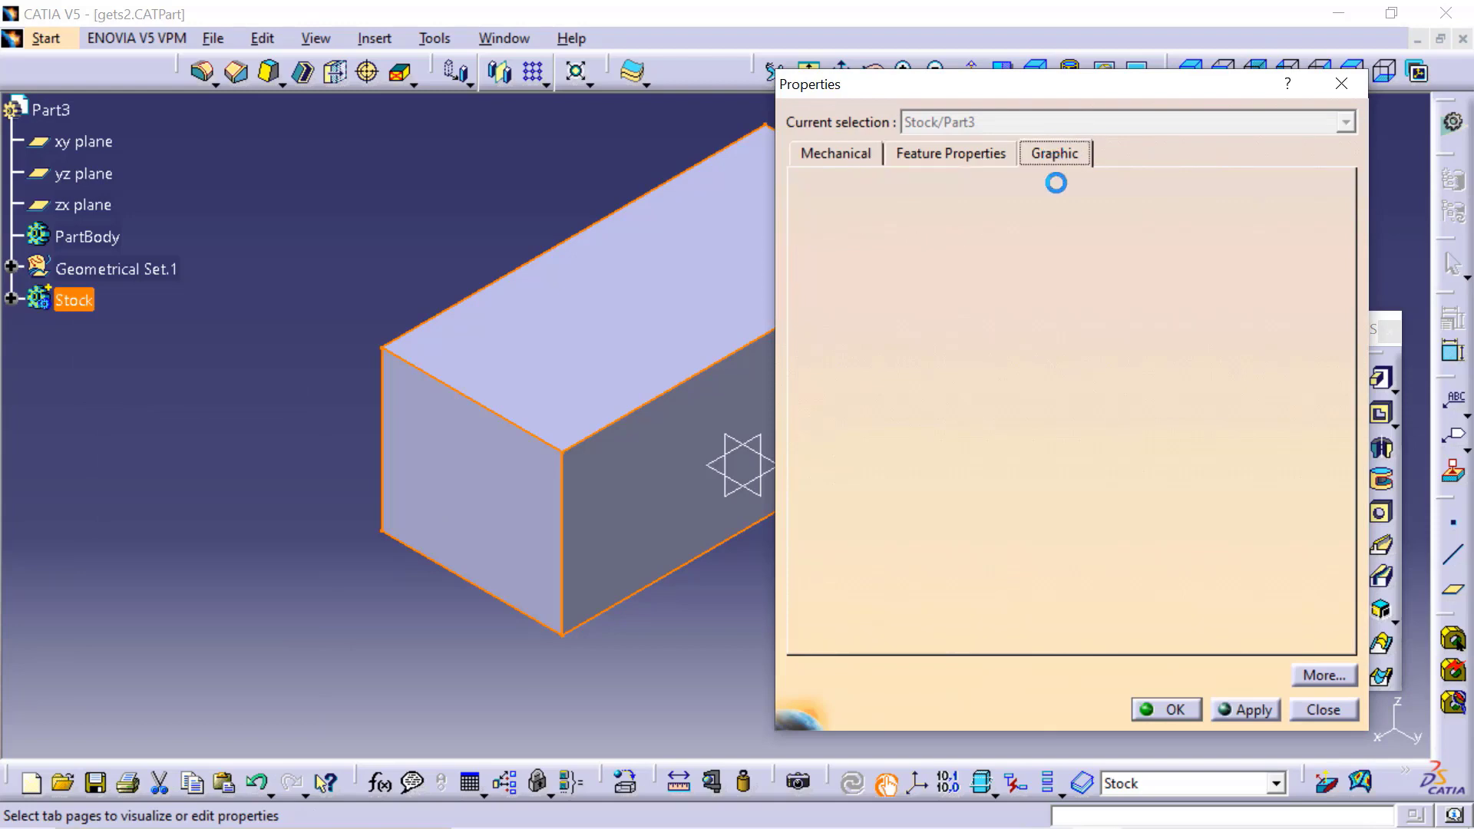
left_click_drag(955, 233, 1256, 232)
left_click(934, 225)
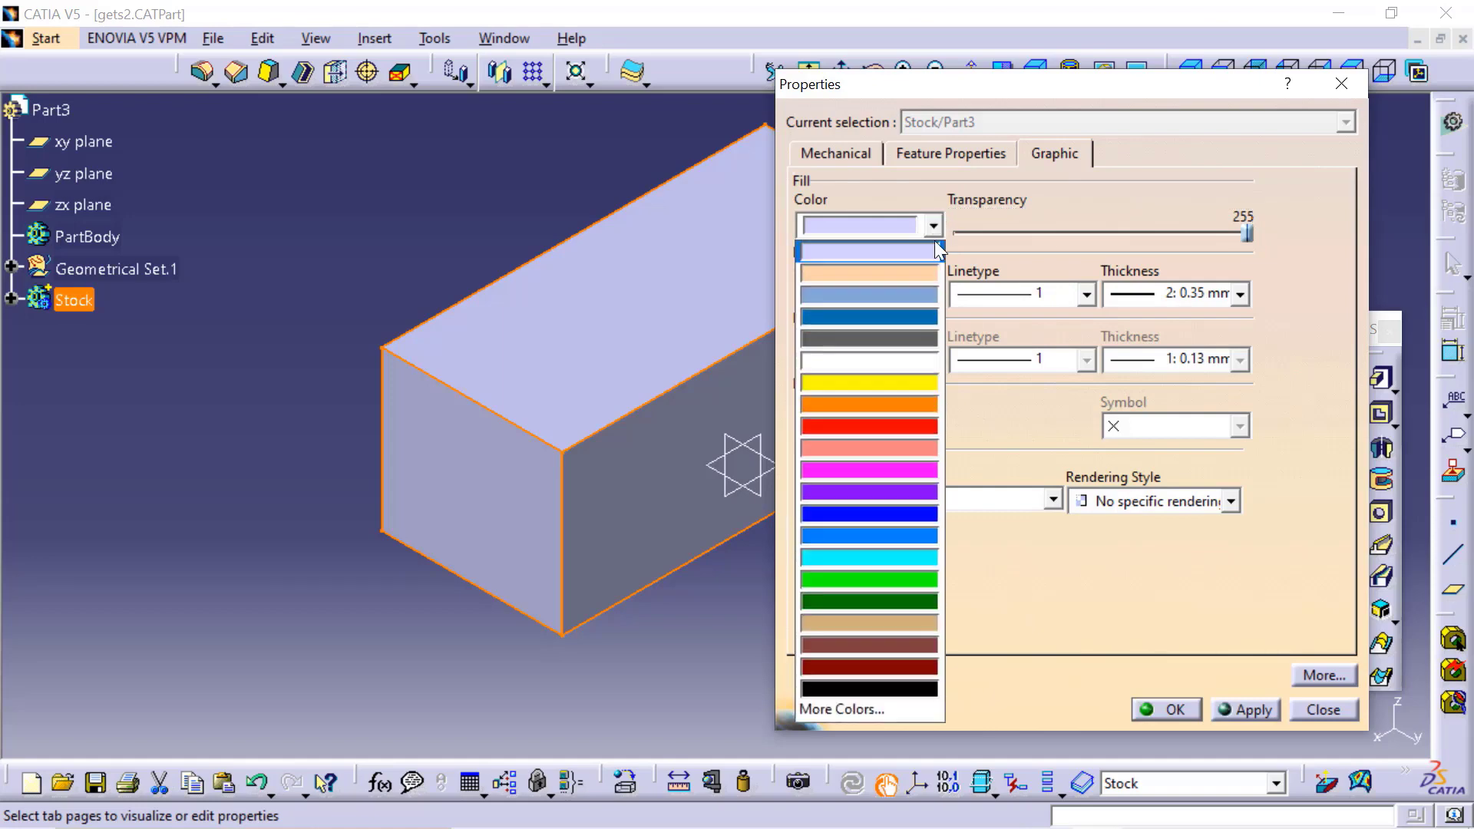
left_click(892, 382)
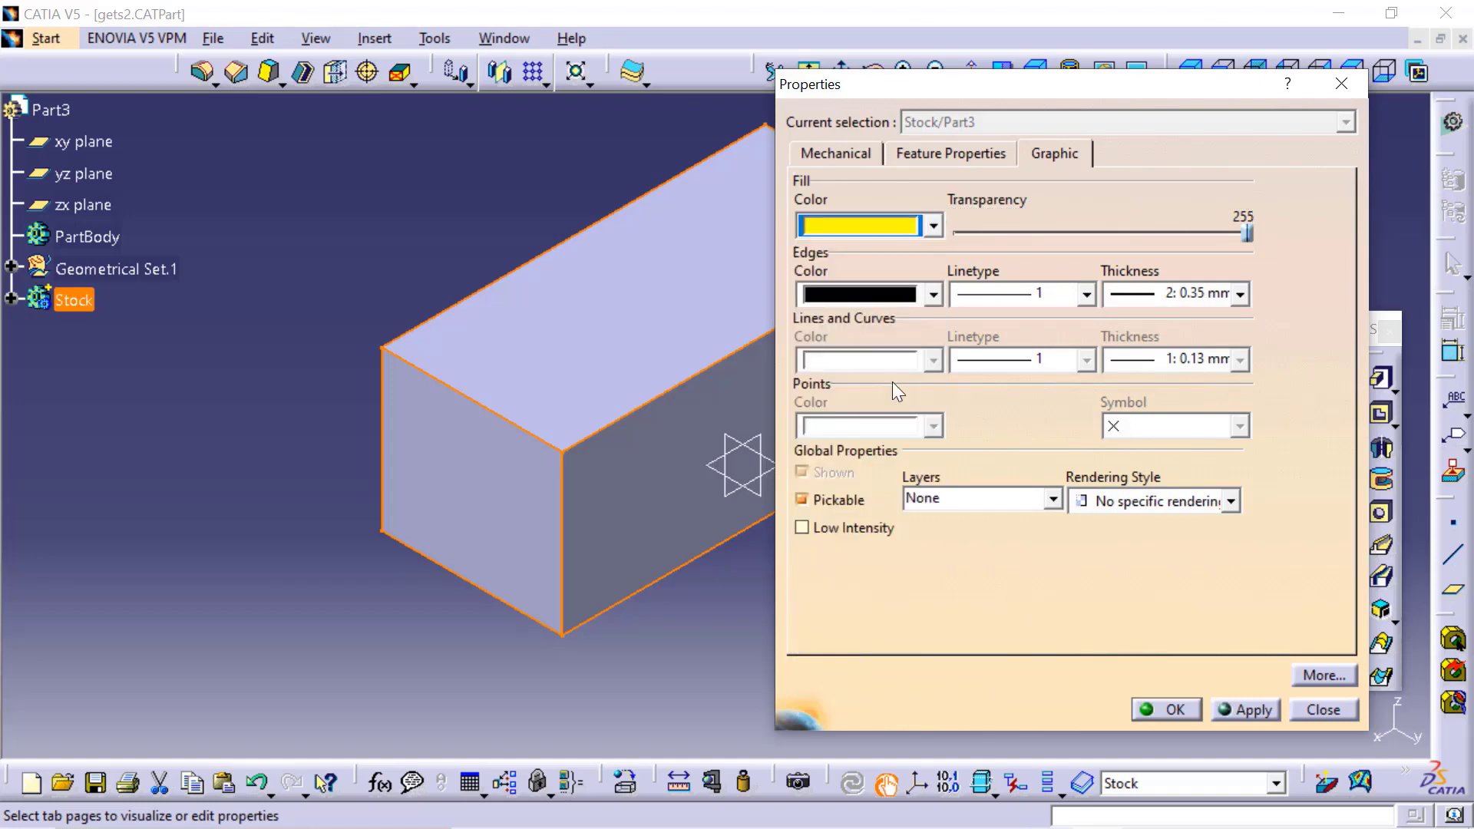
left_click(1245, 708)
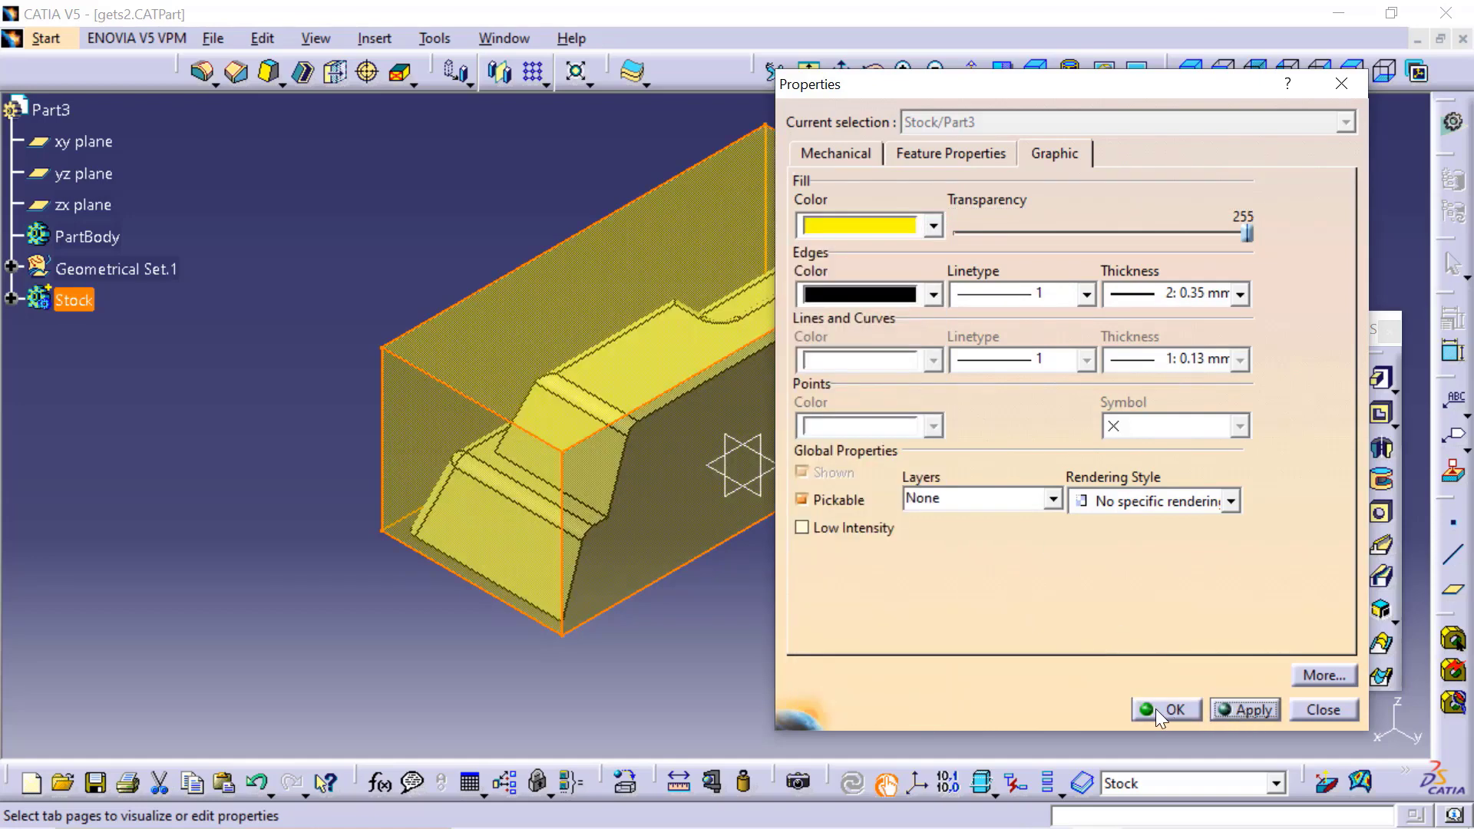
left_click(1155, 708)
left_click(1128, 678)
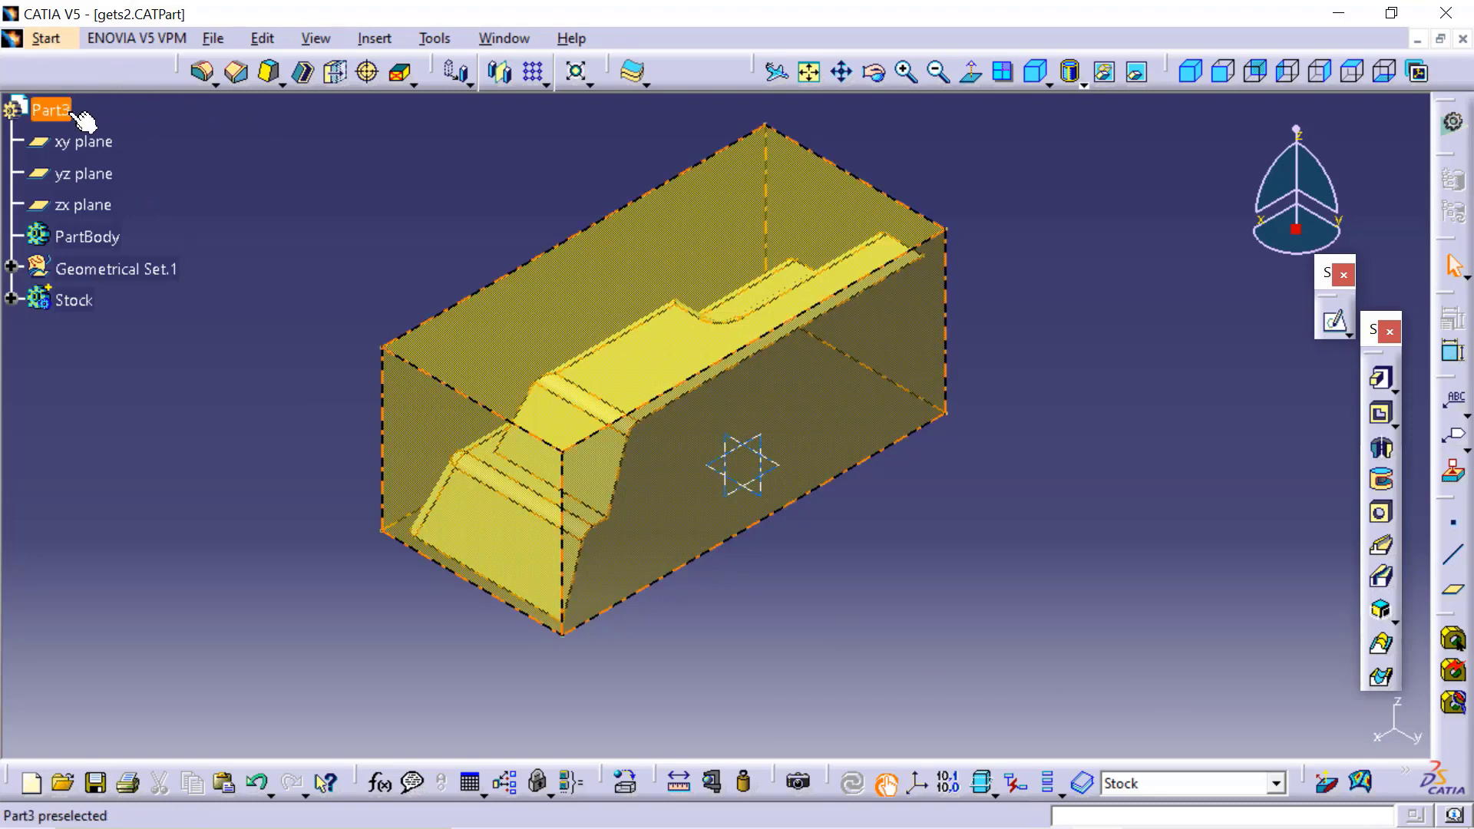
Step: Switch to the Surface Machining workbench
left_click(51, 39)
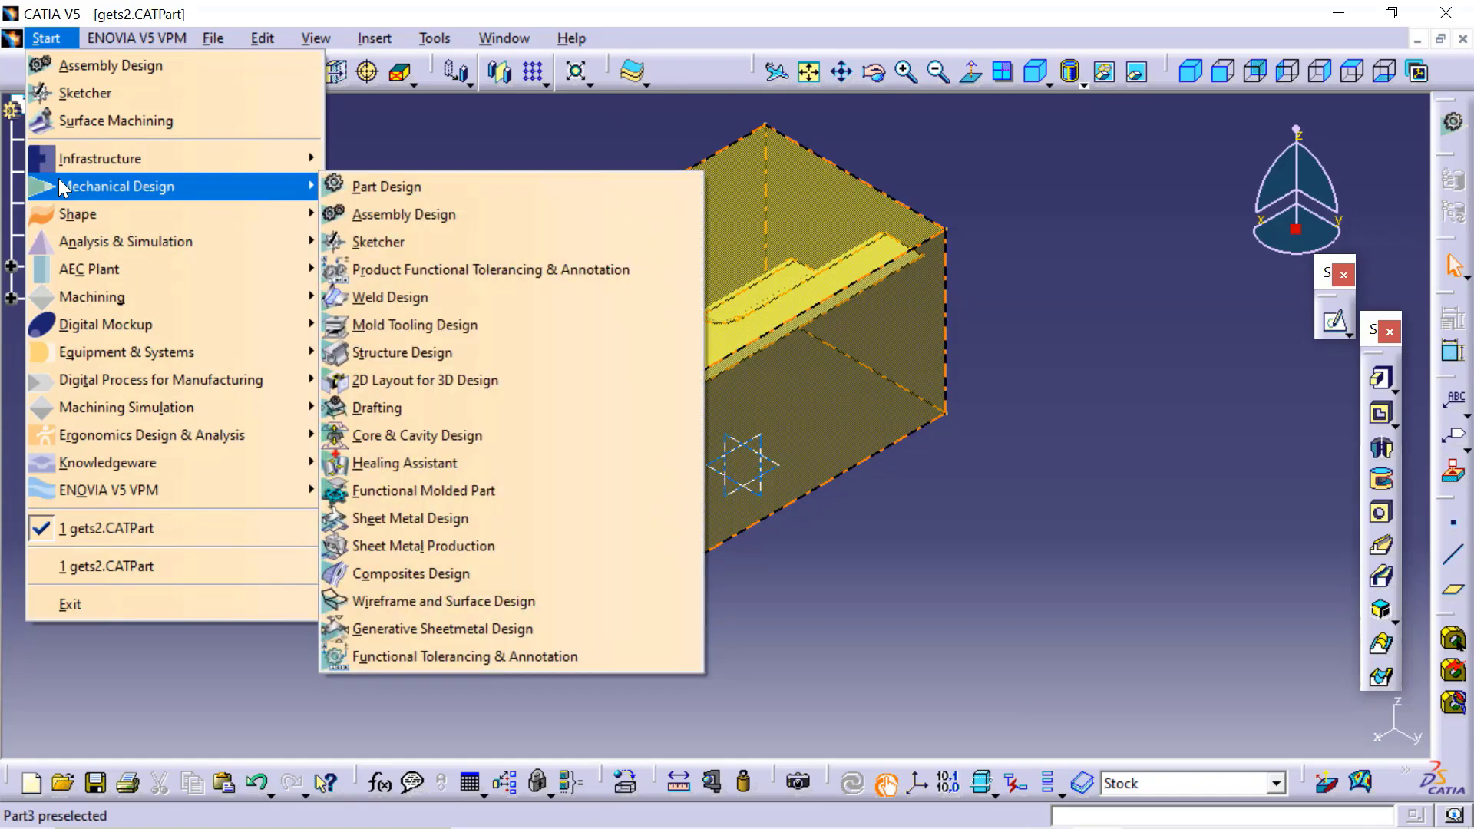
mouse_move(70, 296)
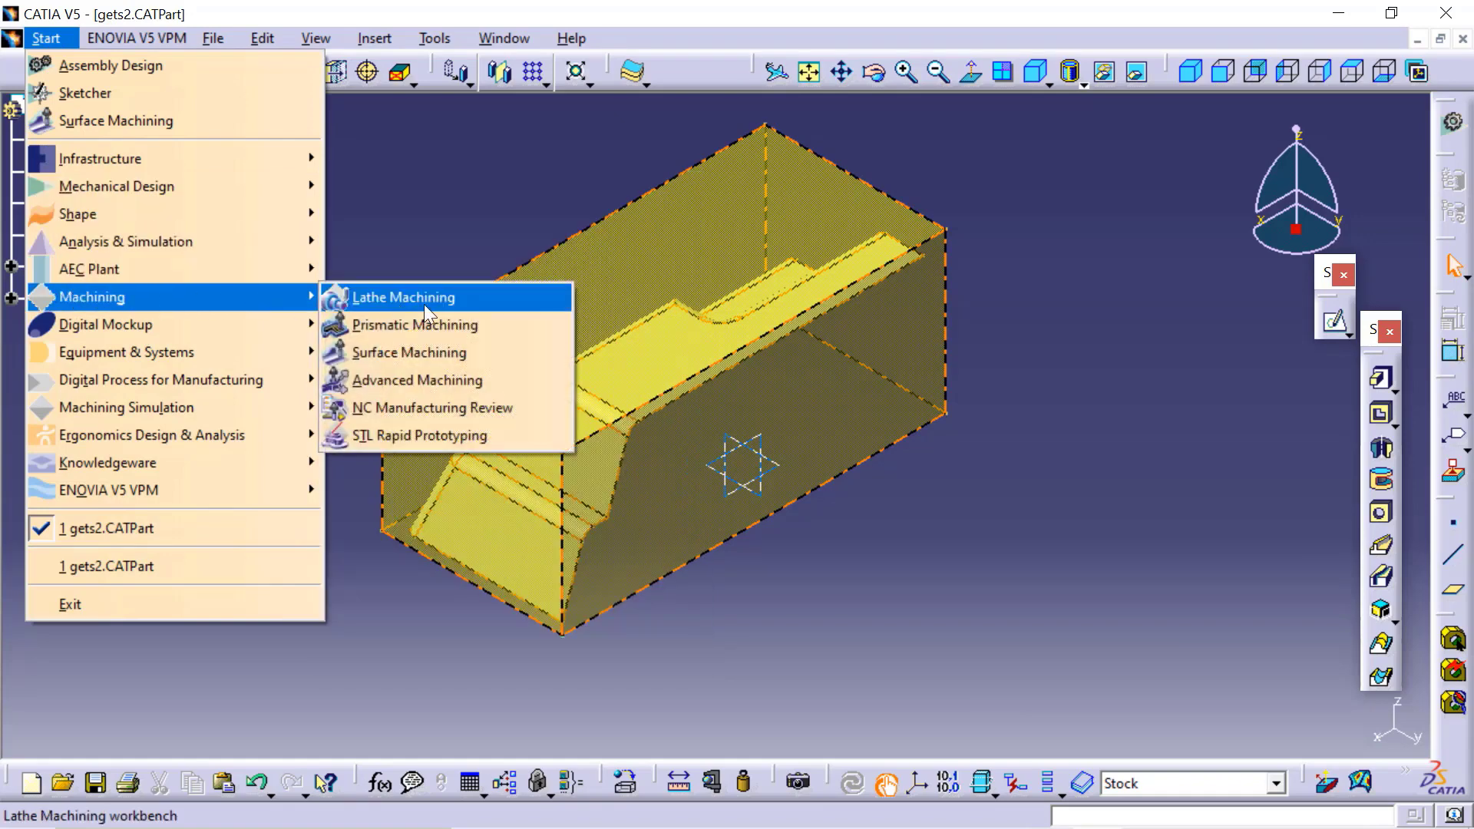
left_click(407, 354)
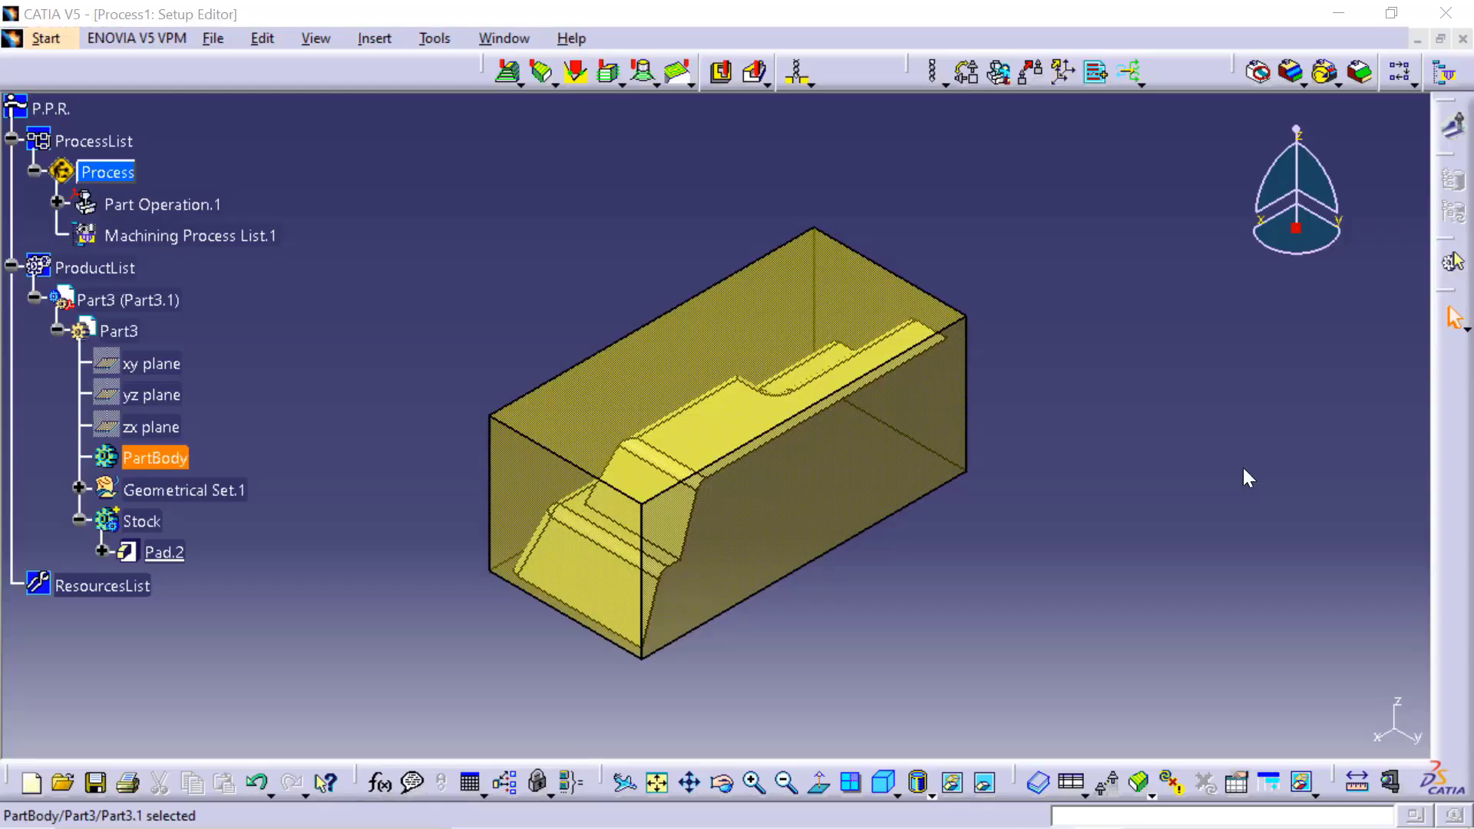
Step: Rename the PartBody as "Part to machine" in its feature properties
right_click(154, 461)
left_click(220, 562)
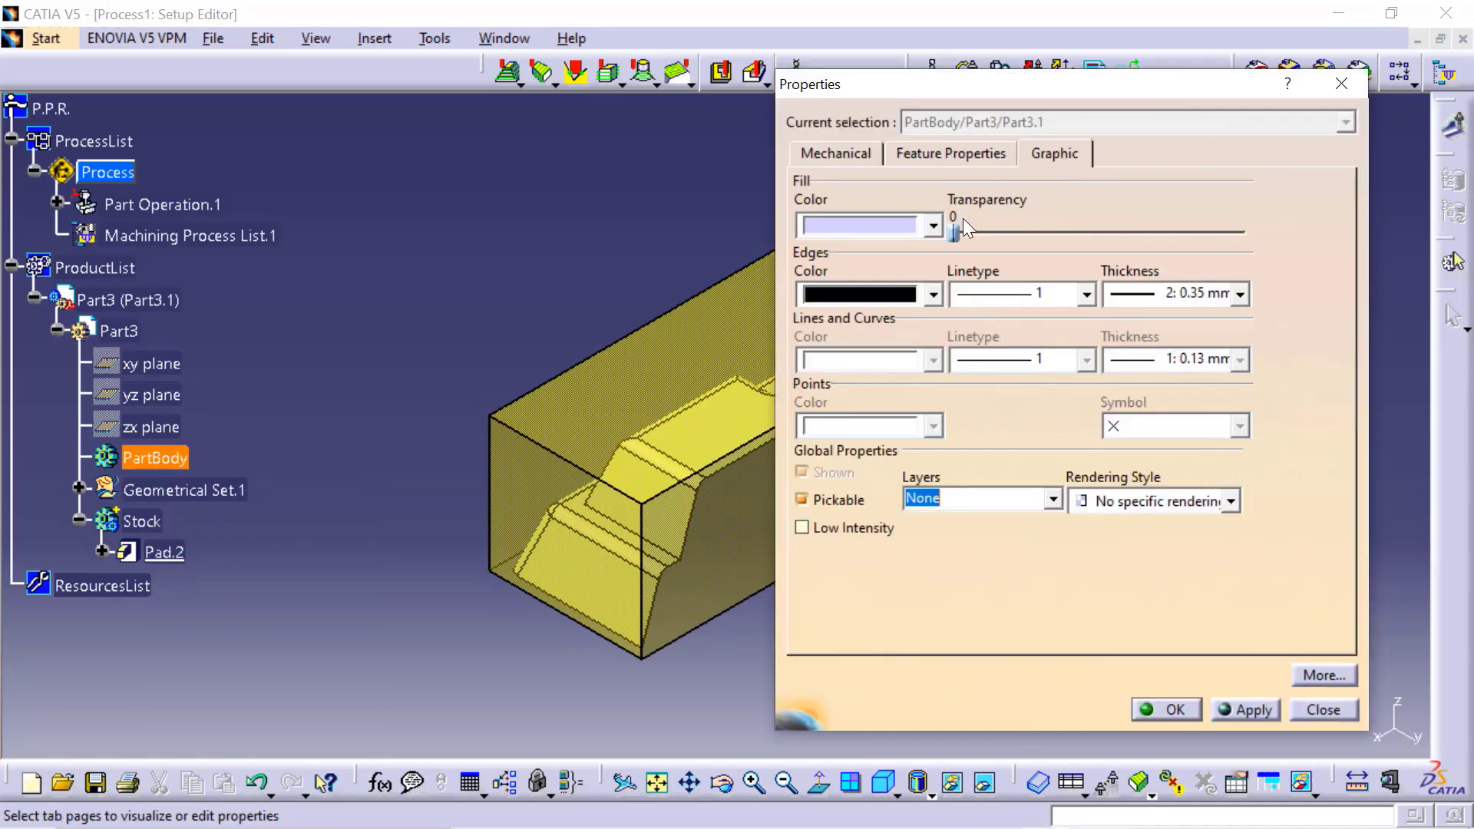
left_click(951, 154)
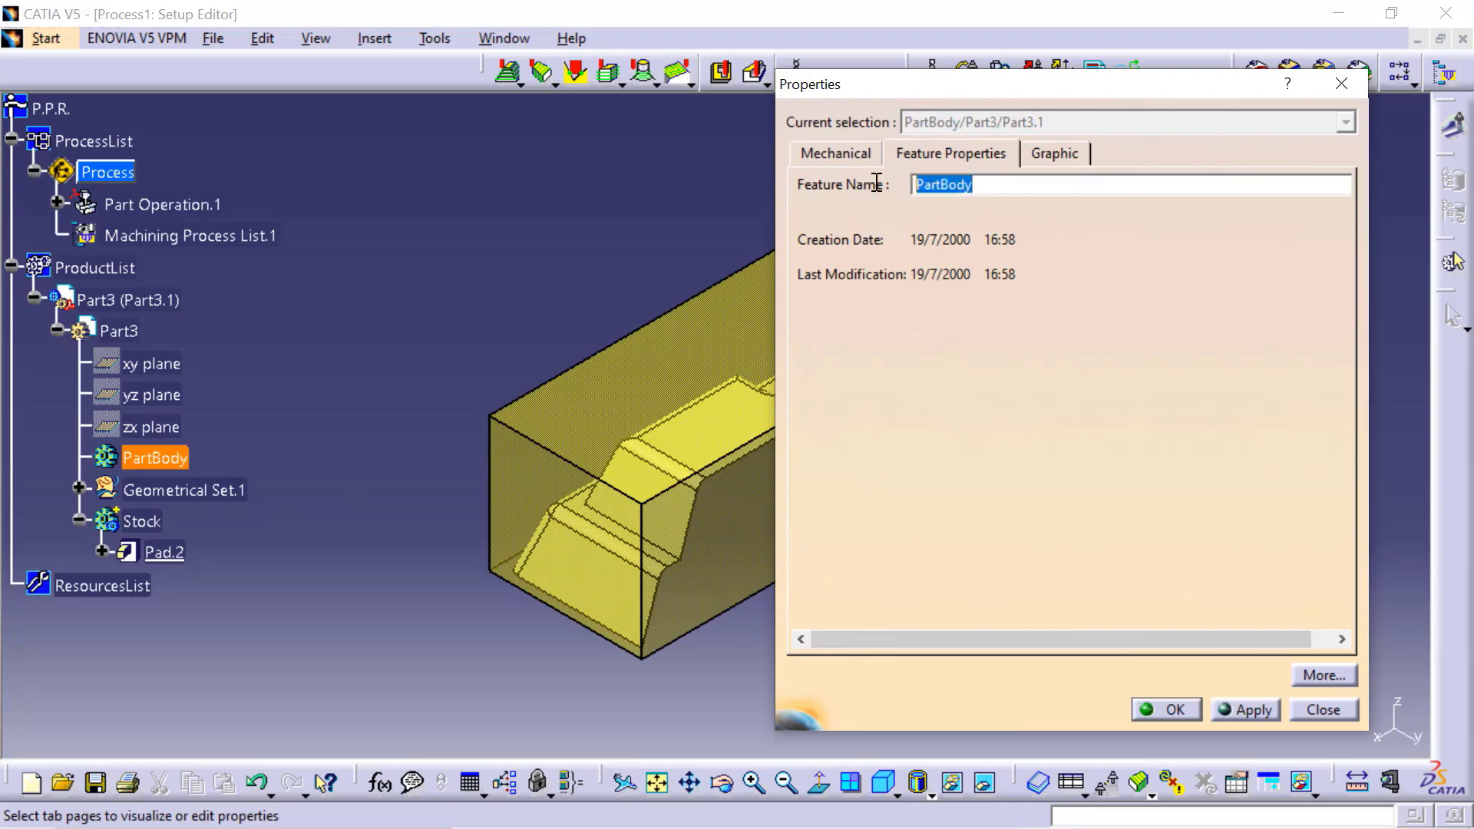
type("P")
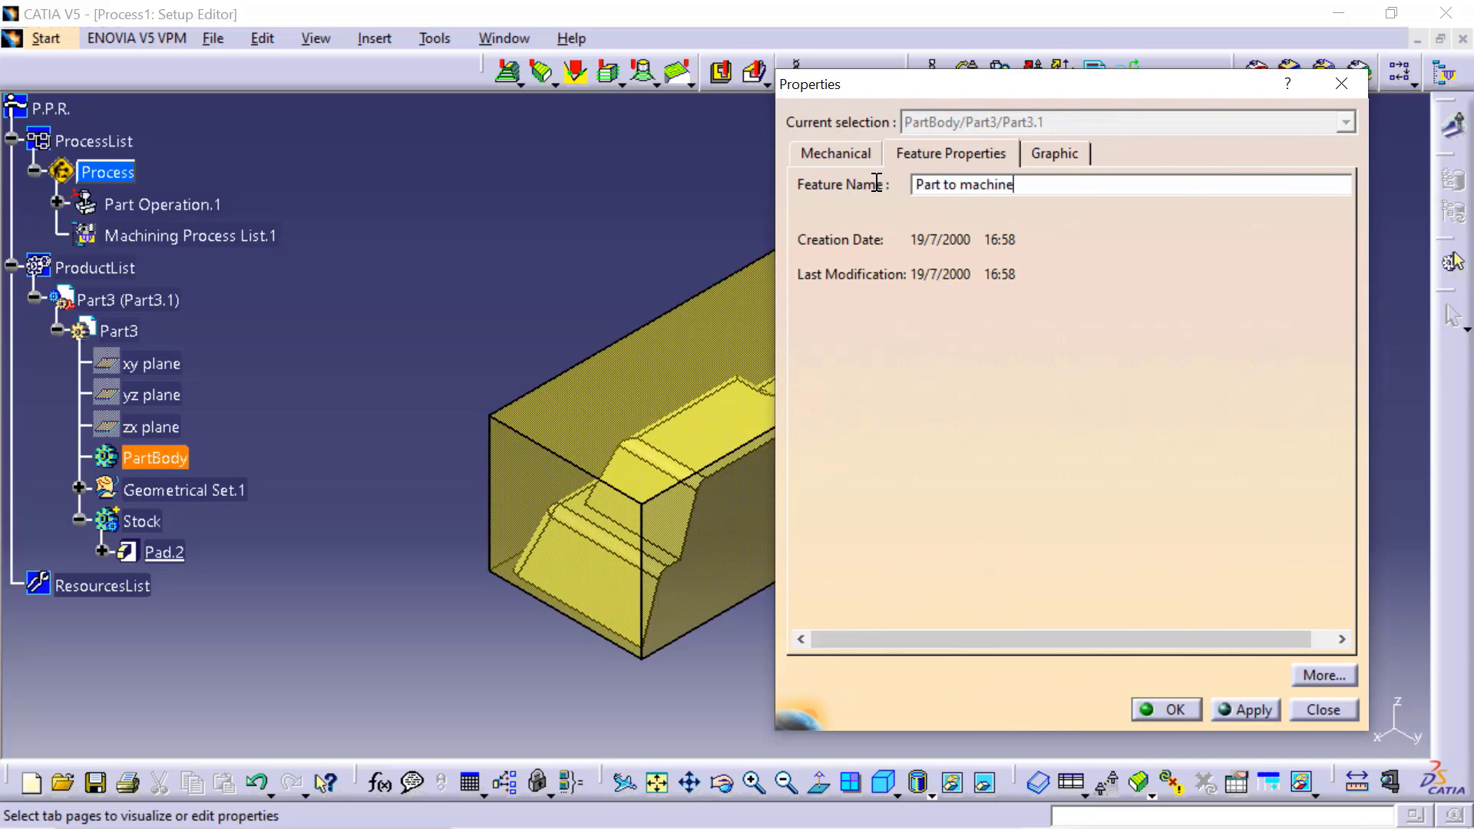
left_click(1254, 708)
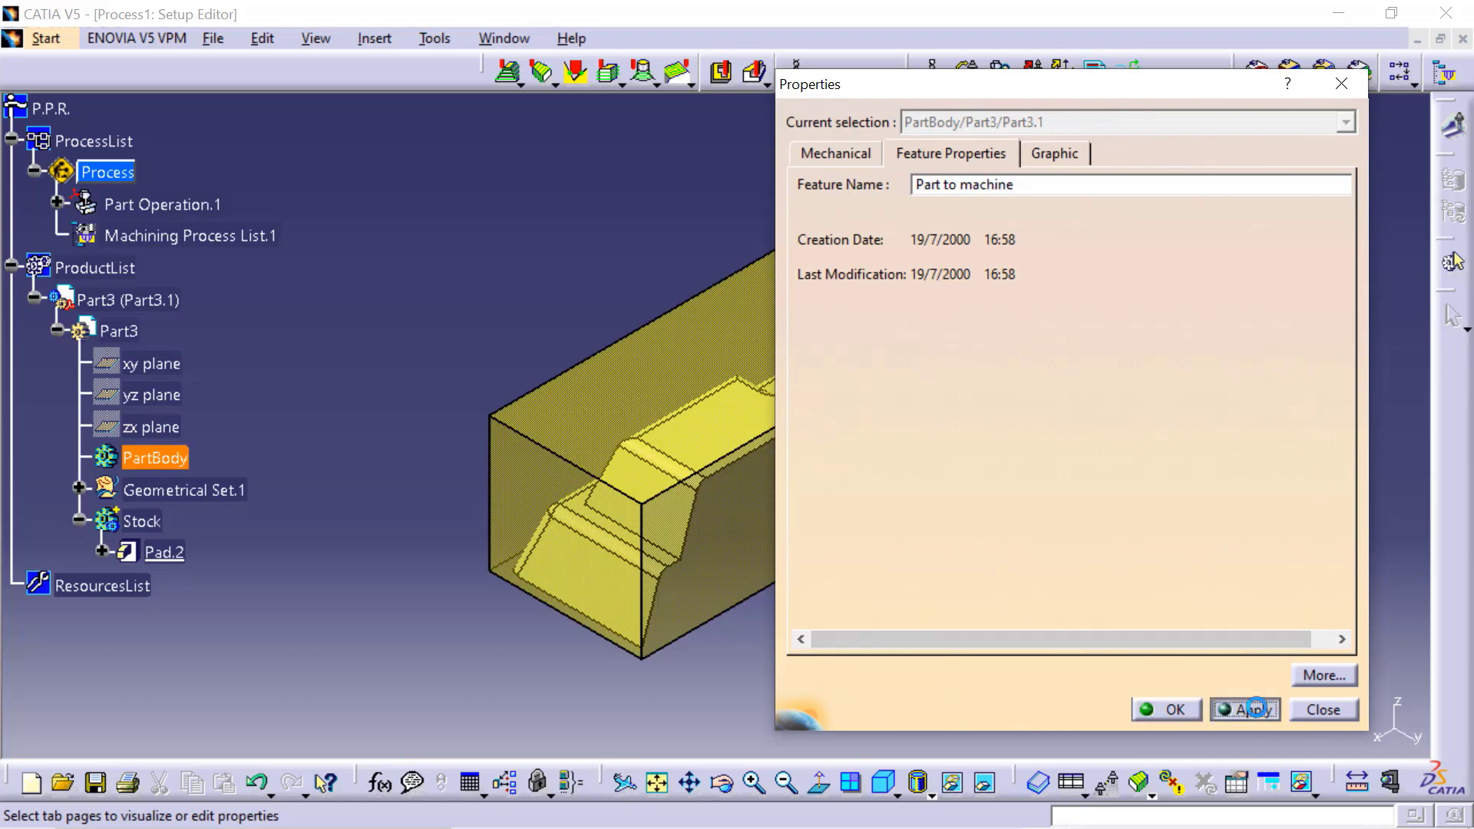
left_click(1156, 710)
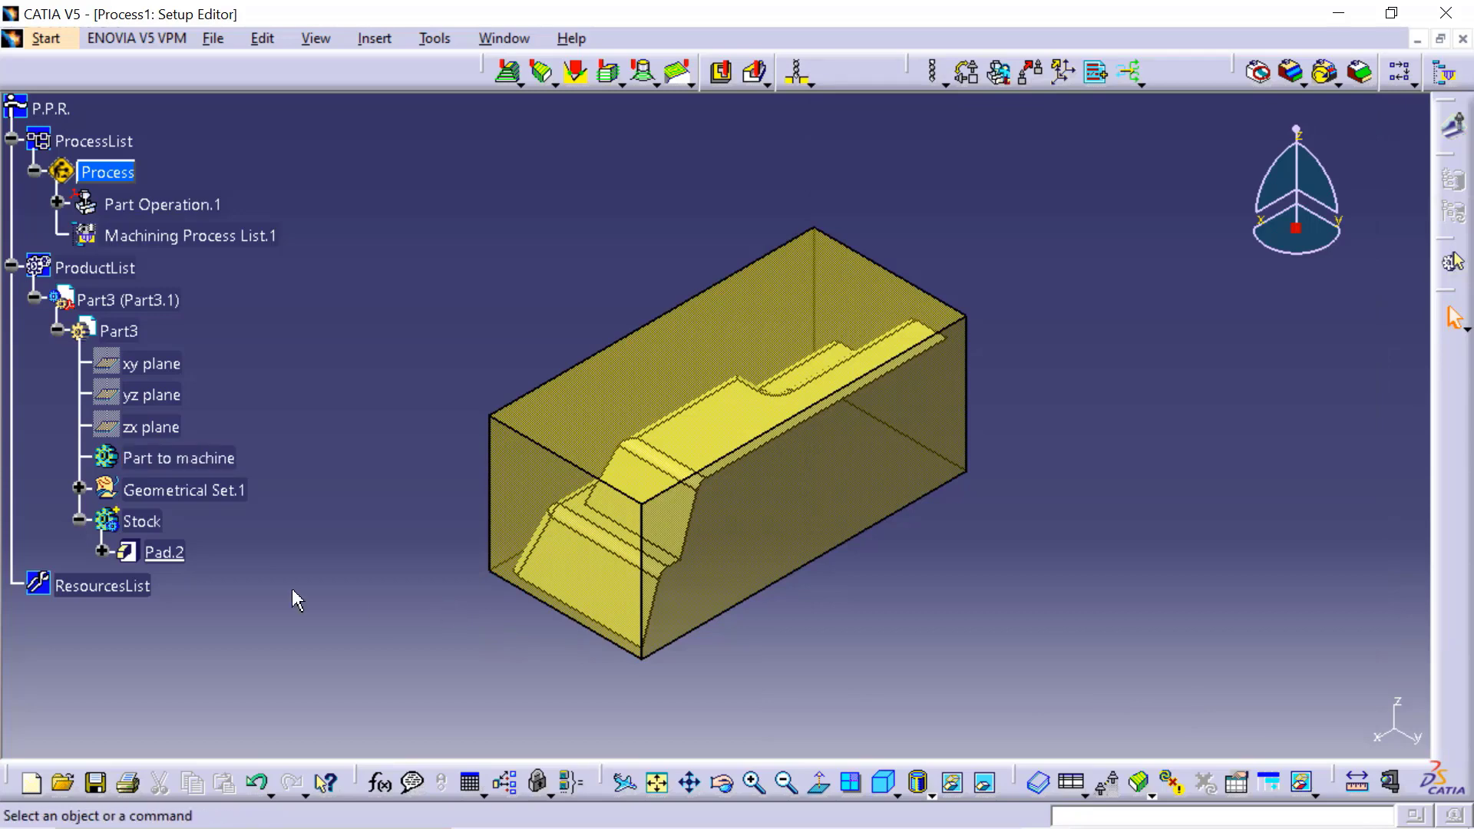
Step: Try to hide the Stock body
right_click(156, 528)
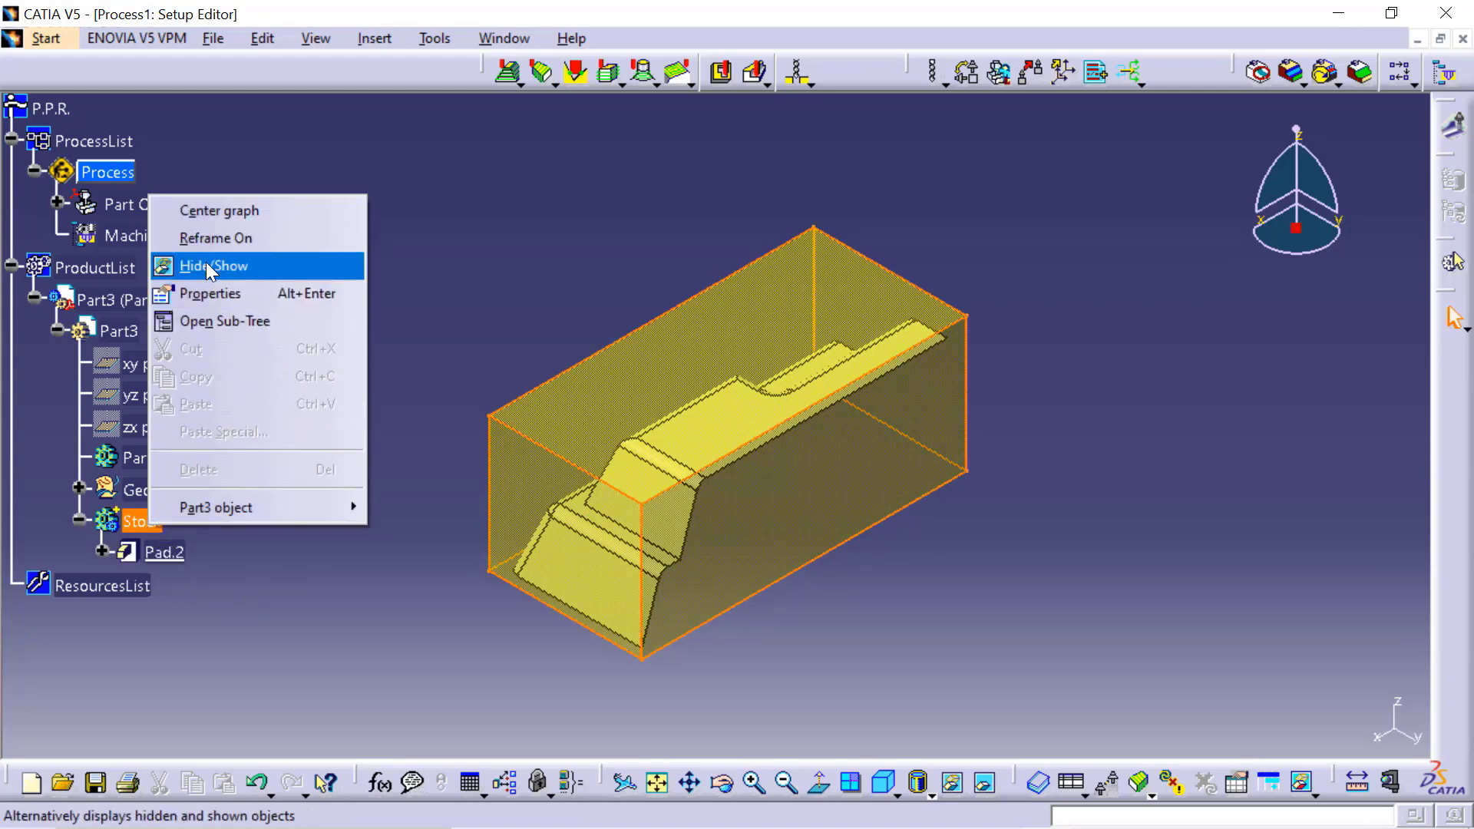
left_click(285, 268)
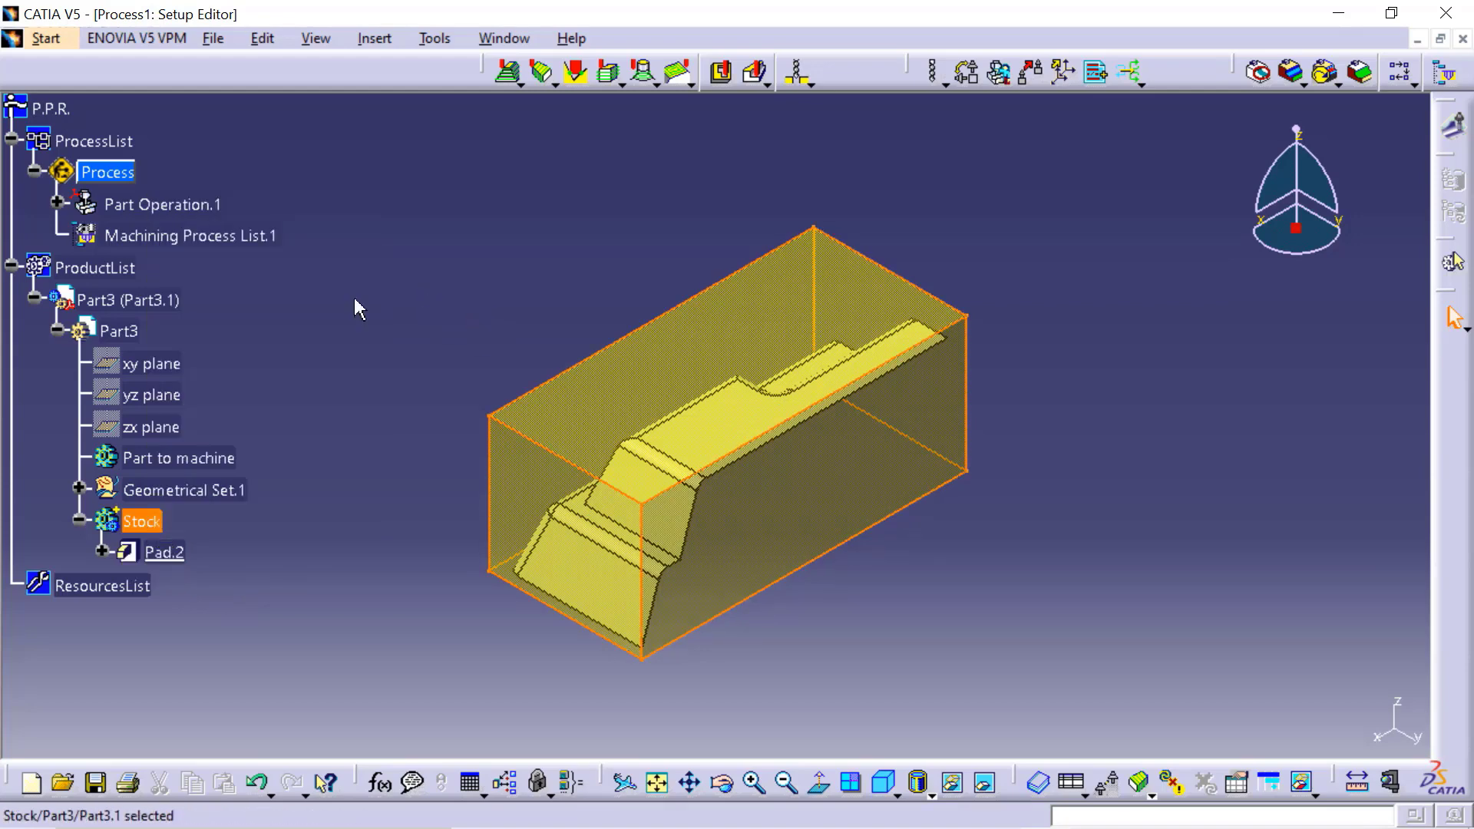
Step: Edit Part Operation.1 and assign the Part to machine body as its design part
left_click(57, 201)
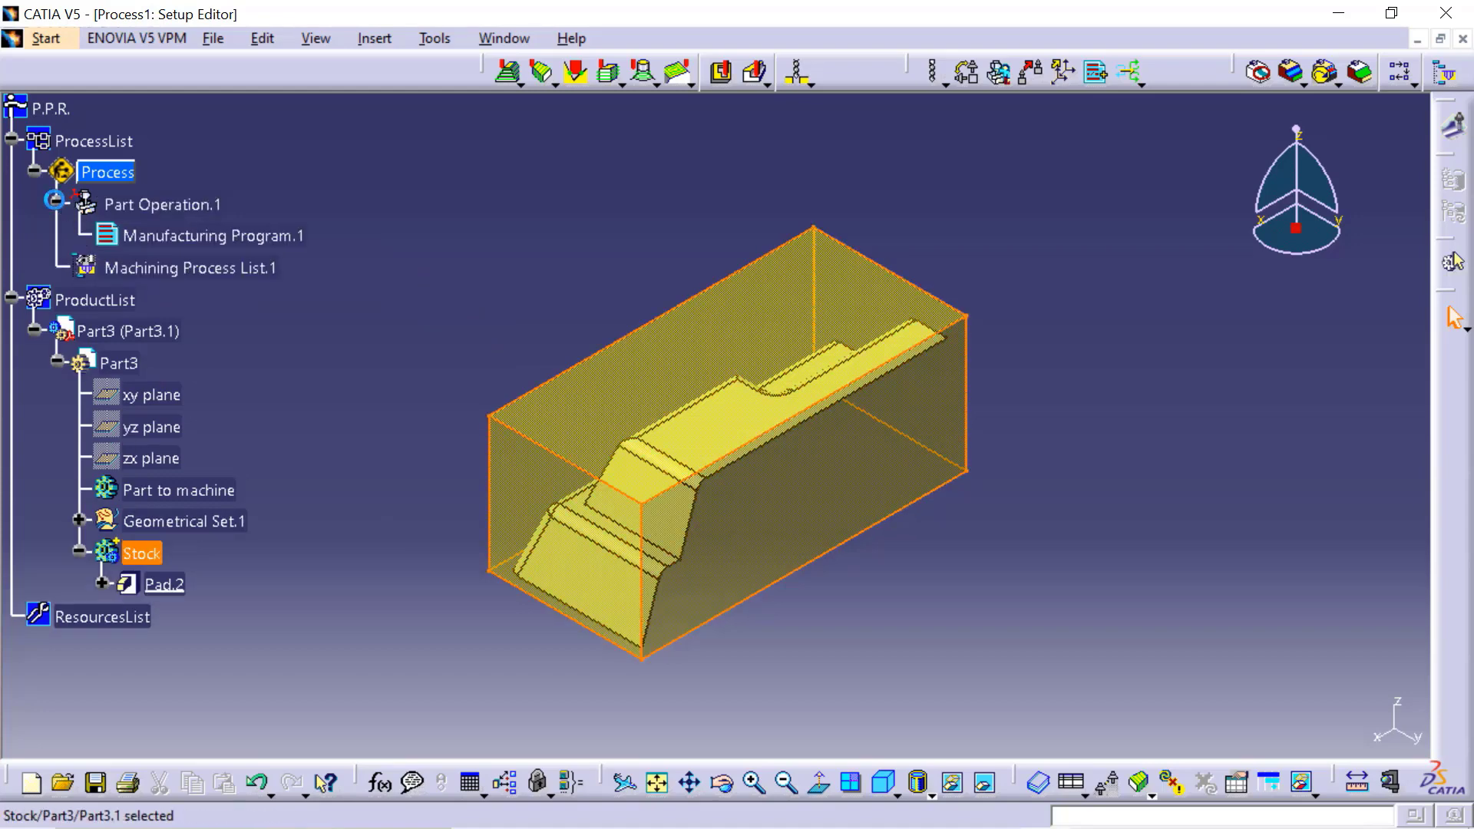
double_click(198, 209)
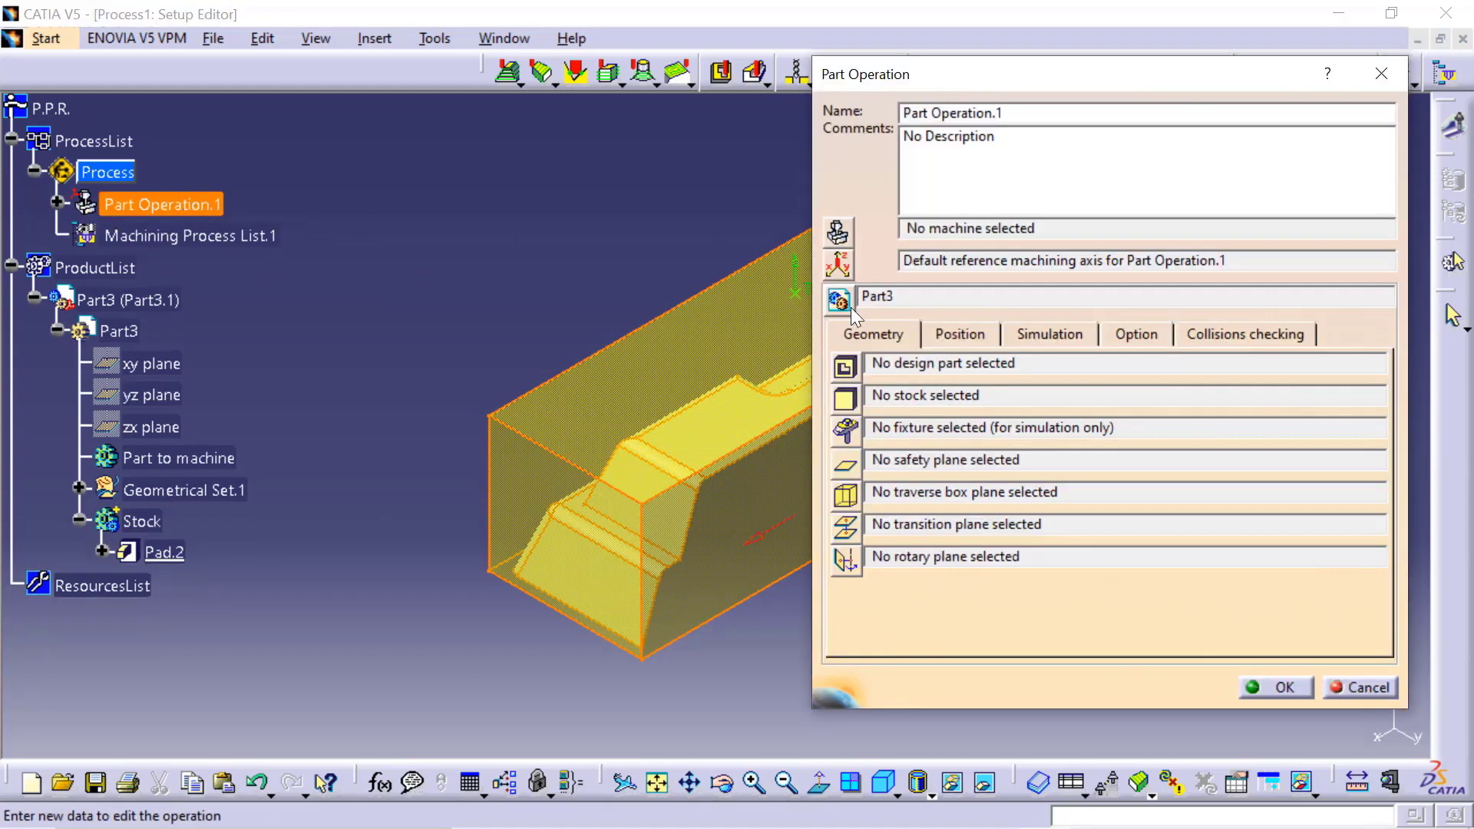
left_click(857, 371)
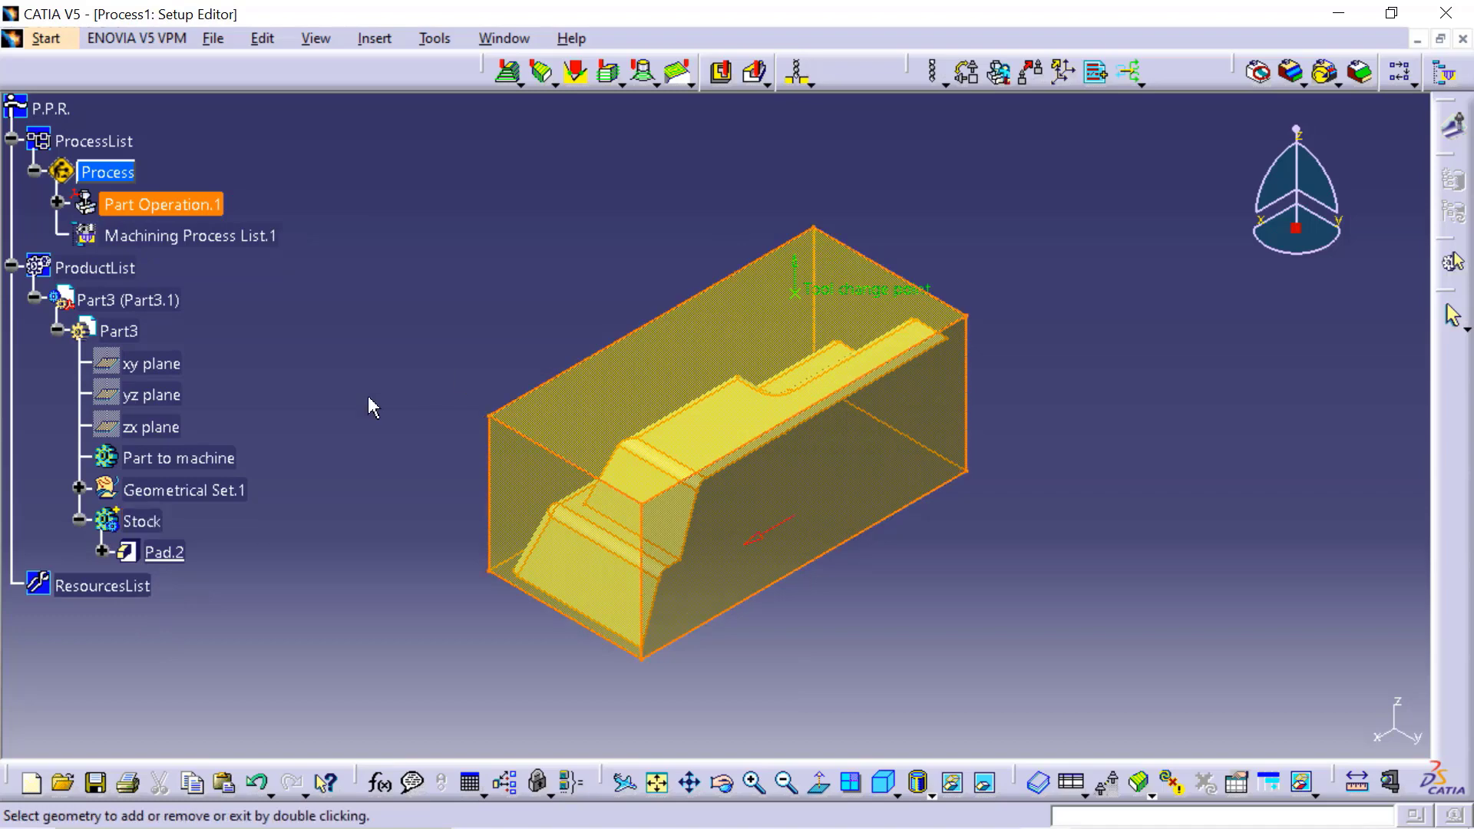
left_click(178, 459)
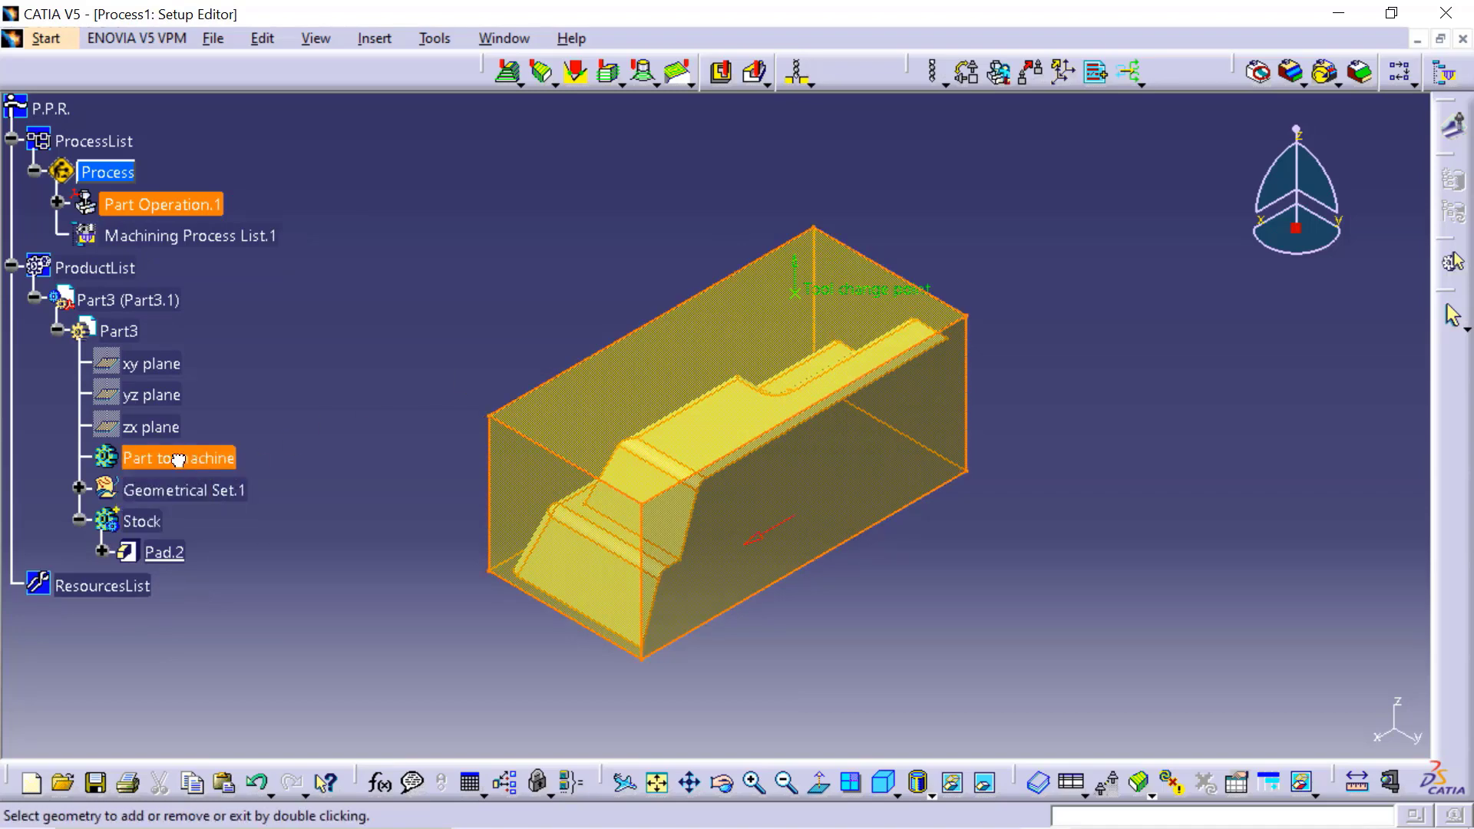
left_click(178, 459)
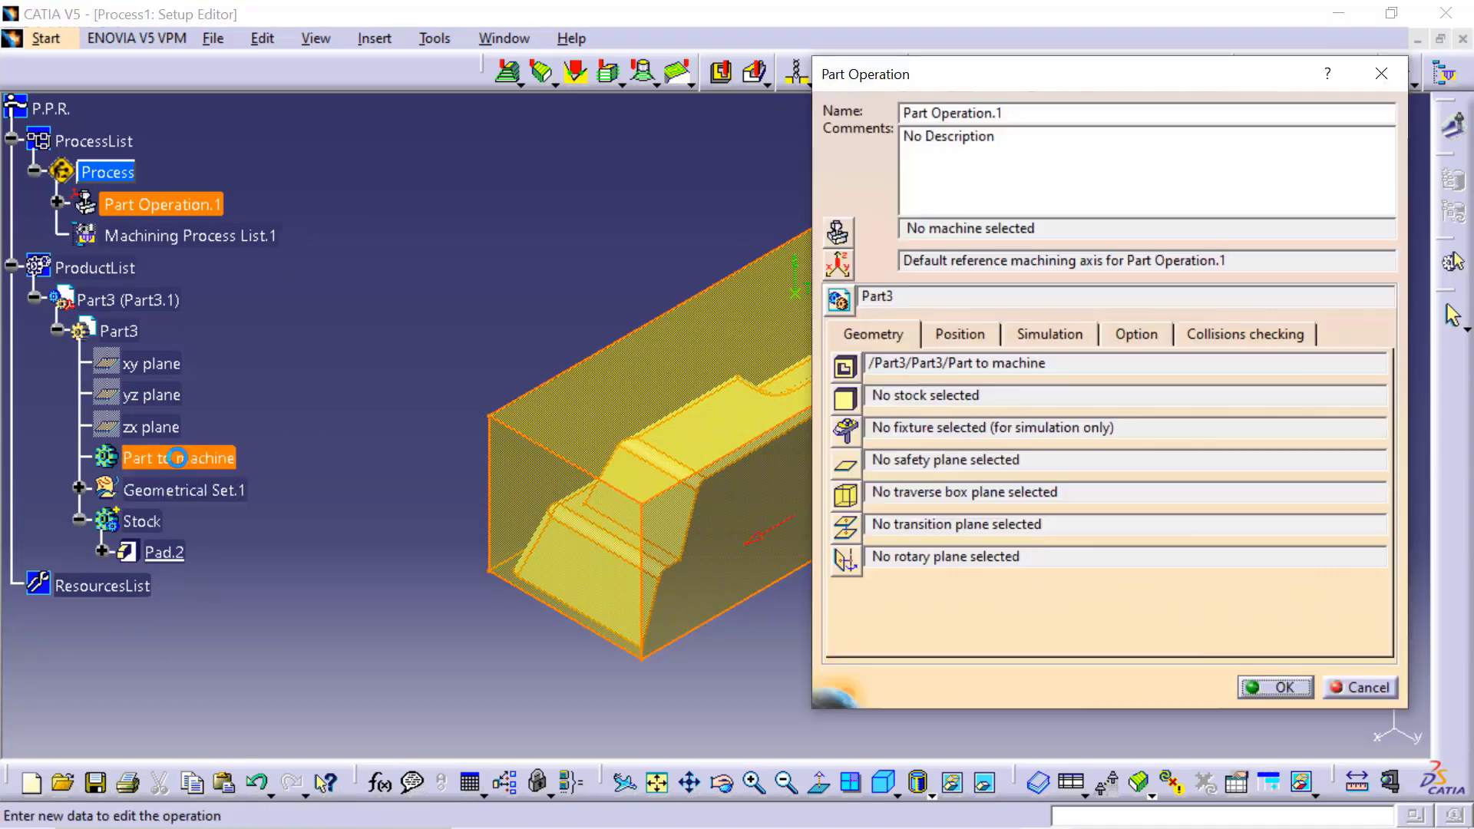
Step: Assign the Stock body as the stock of Part Operation.1 and accept the operation's settings
left_click(847, 400)
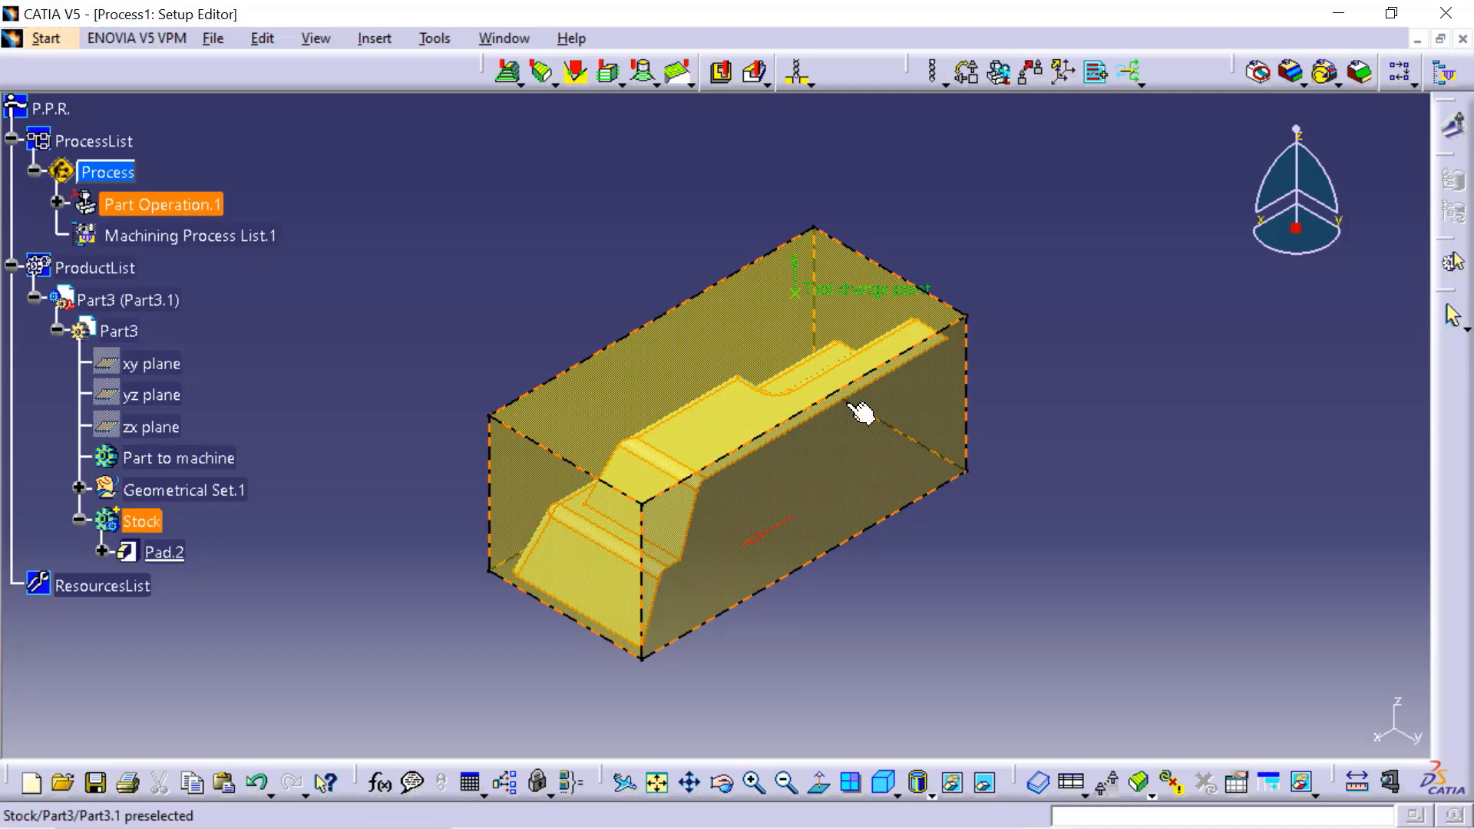
left_click(140, 522)
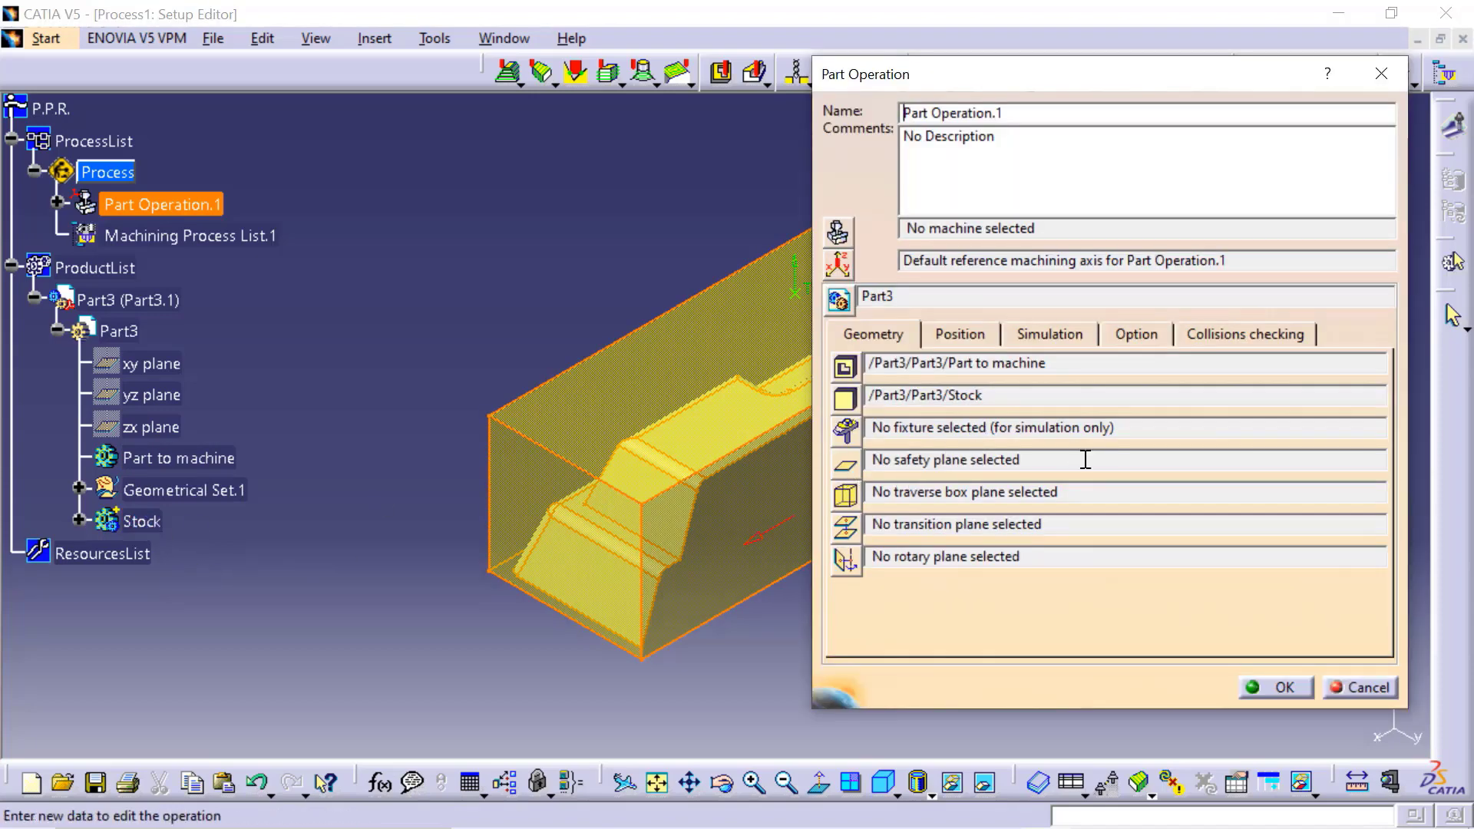
left_click(1285, 687)
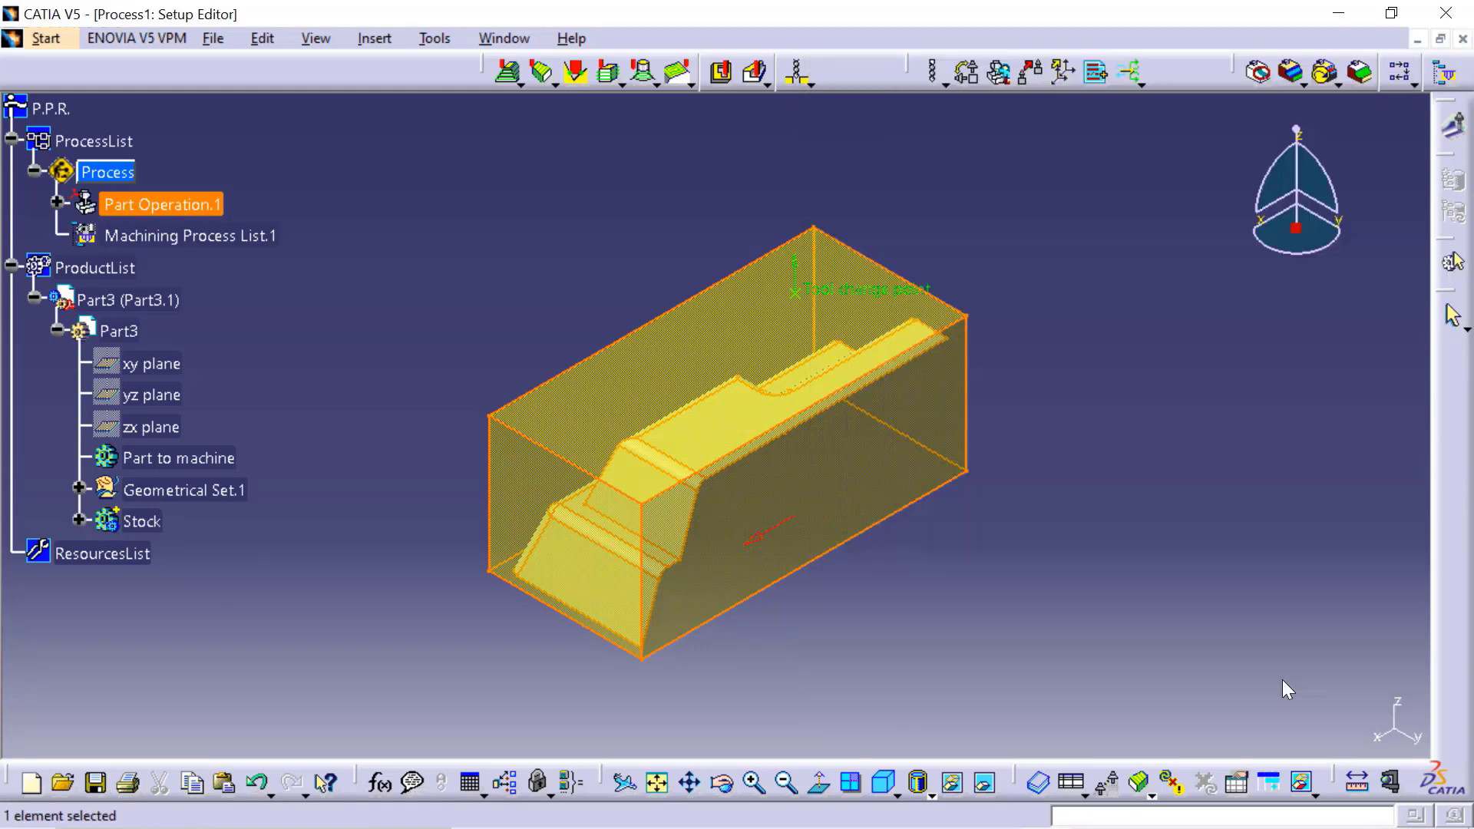
left_click(1173, 647)
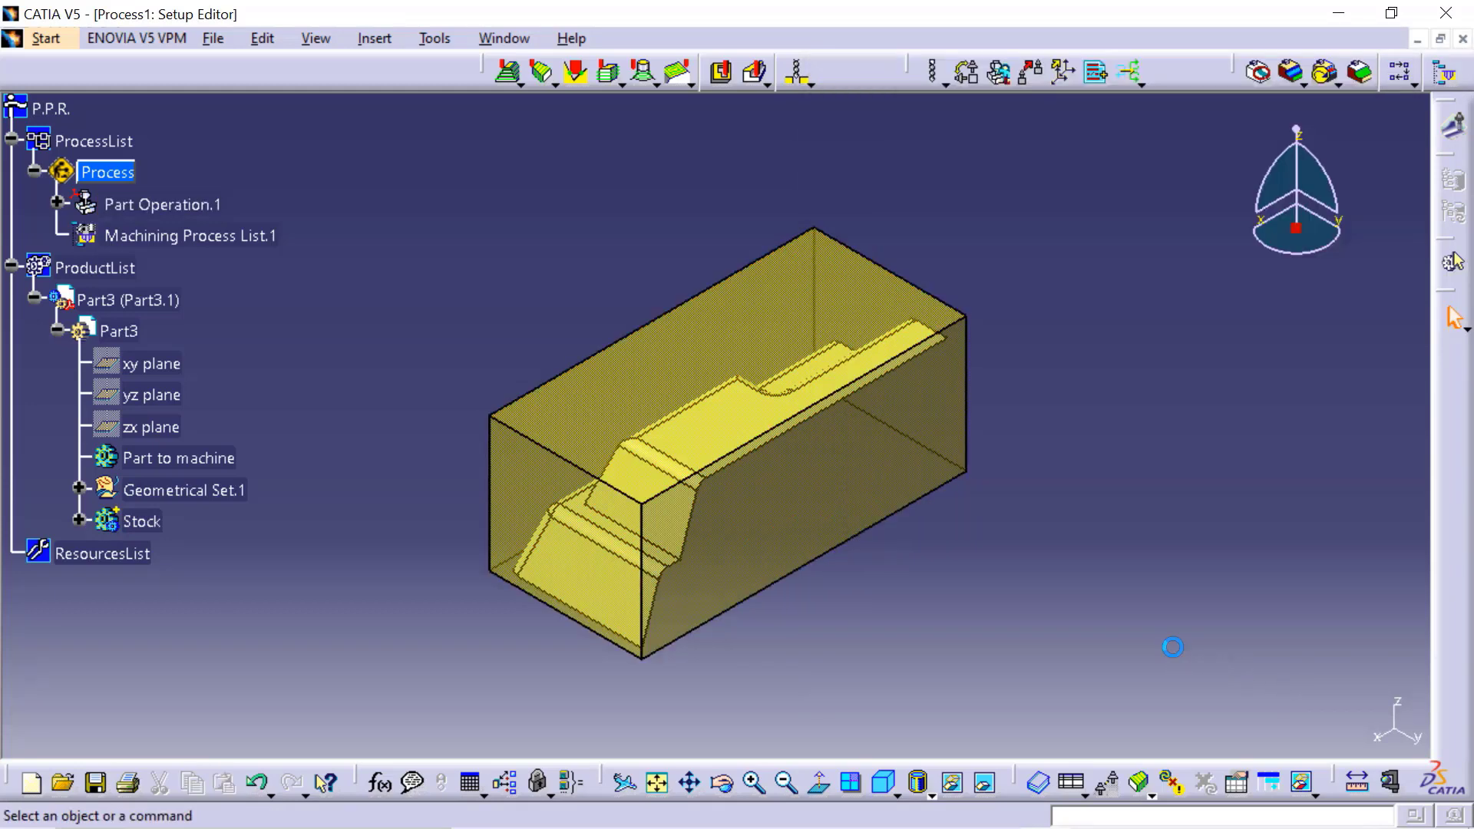
Step: Hide the Stock body so that only the surface geometry is displayed
right_click(143, 521)
left_click(172, 257)
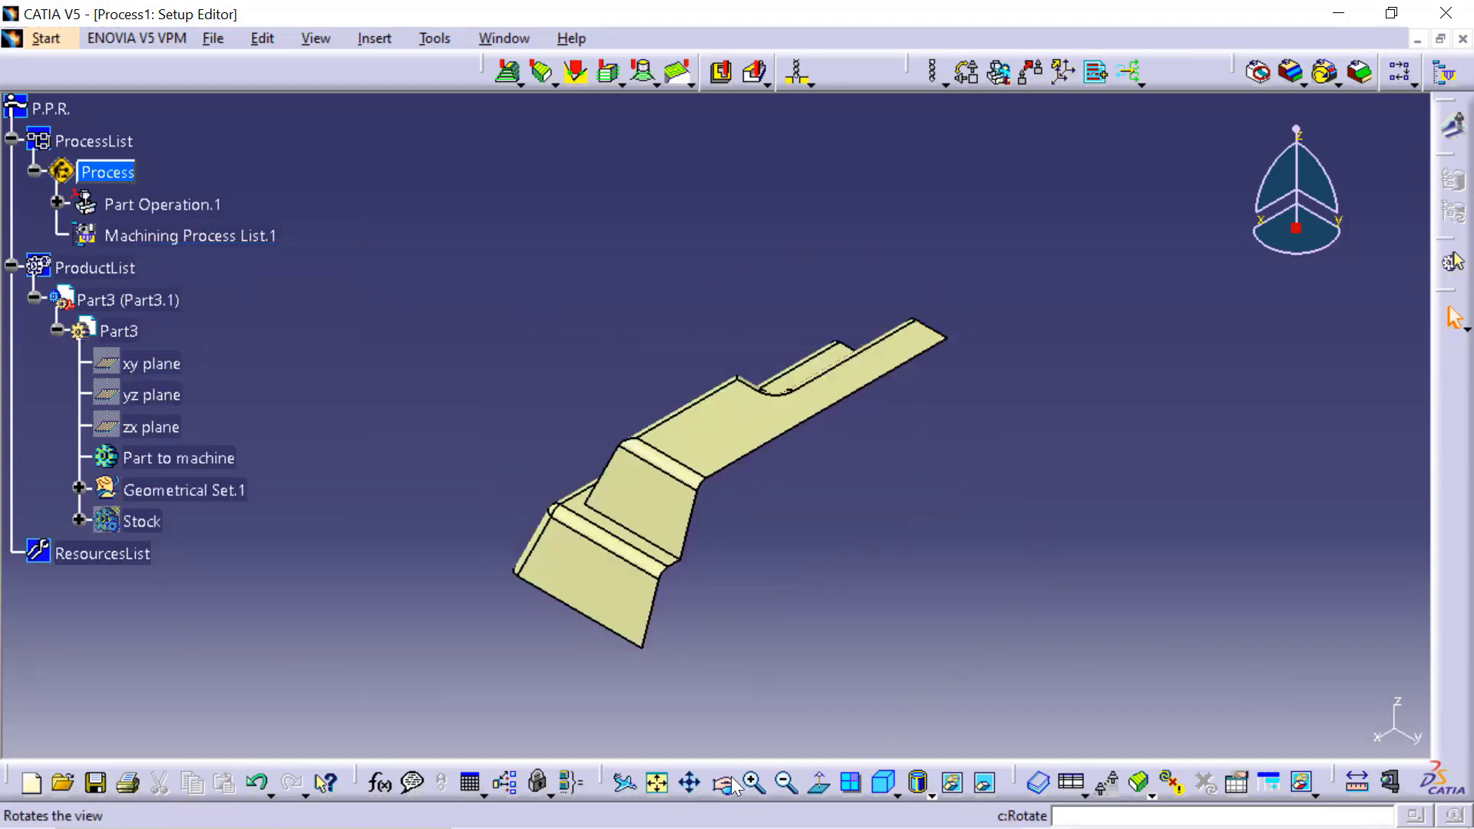
left_click(754, 784)
left_click(754, 783)
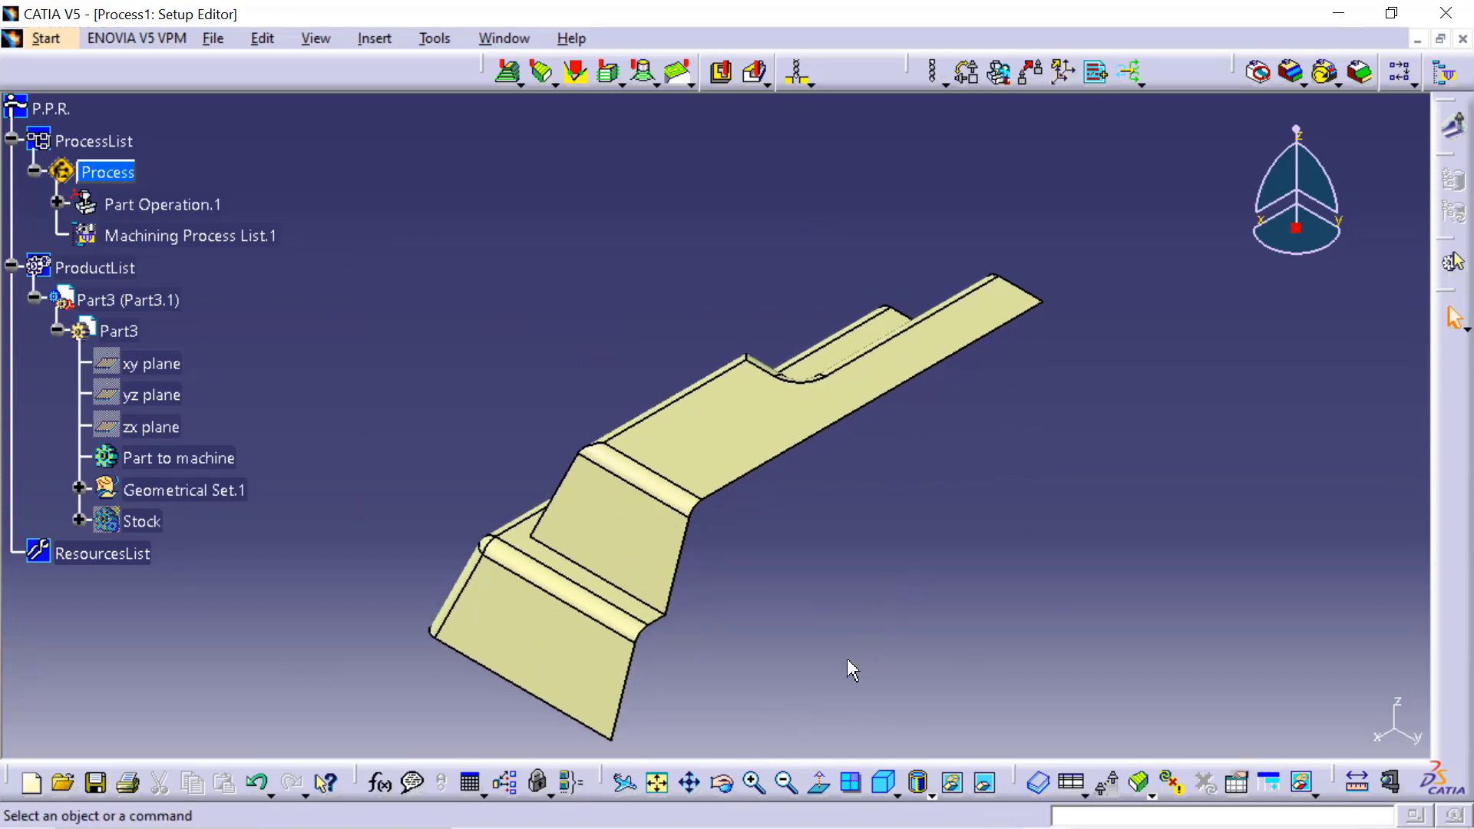
left_click(689, 783)
mouse_move(979, 576)
left_mouse_down()
mouse_move(964, 527)
mouse_move(930, 507)
left_mouse_up()
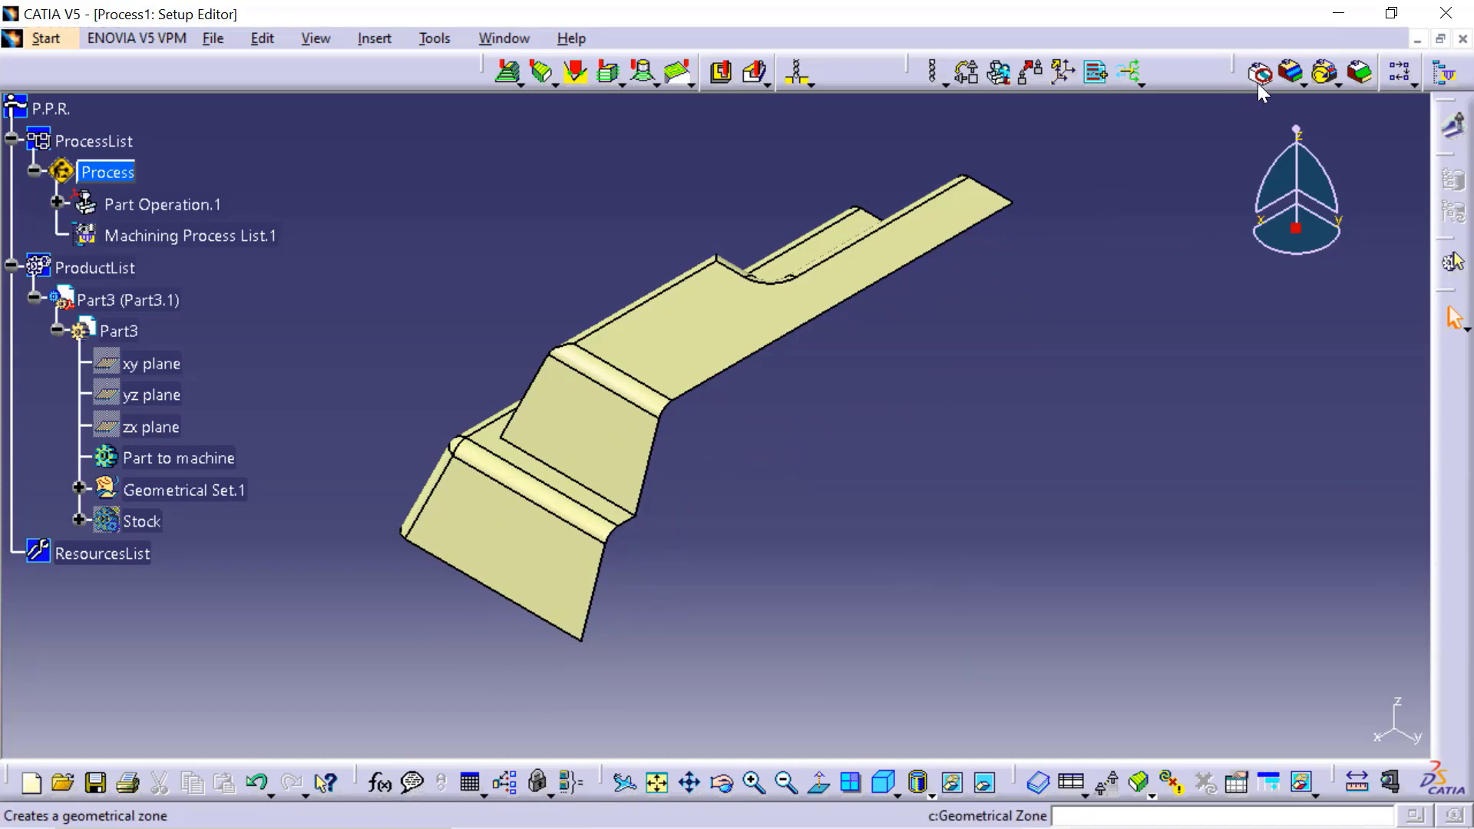
Step: Detach the Machining Features tools, start a new machining area and select the stepped surface as its Part geometry
left_click_drag(1237, 71, 512, 160)
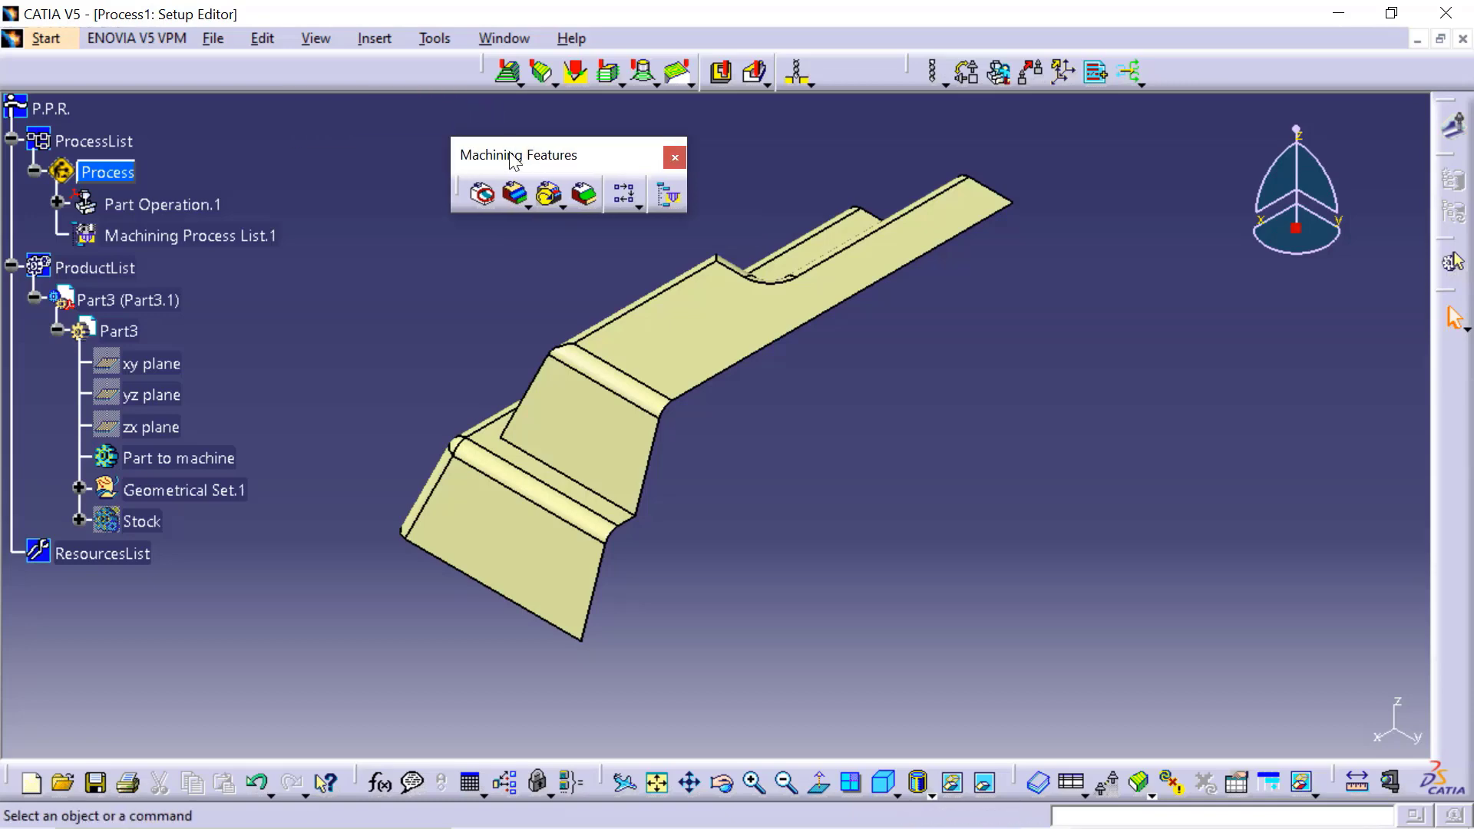
left_click(516, 194)
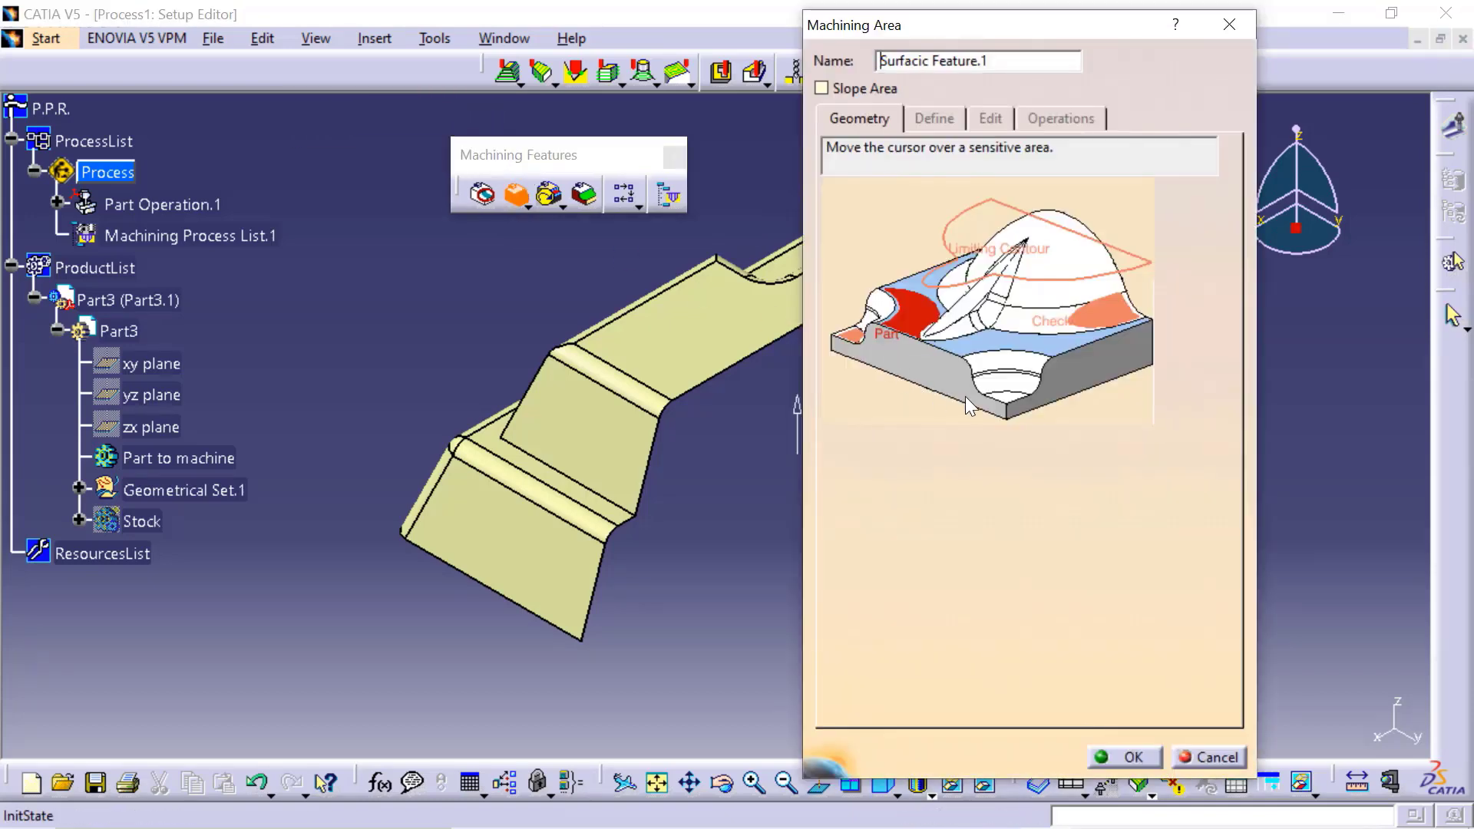
left_click(933, 327)
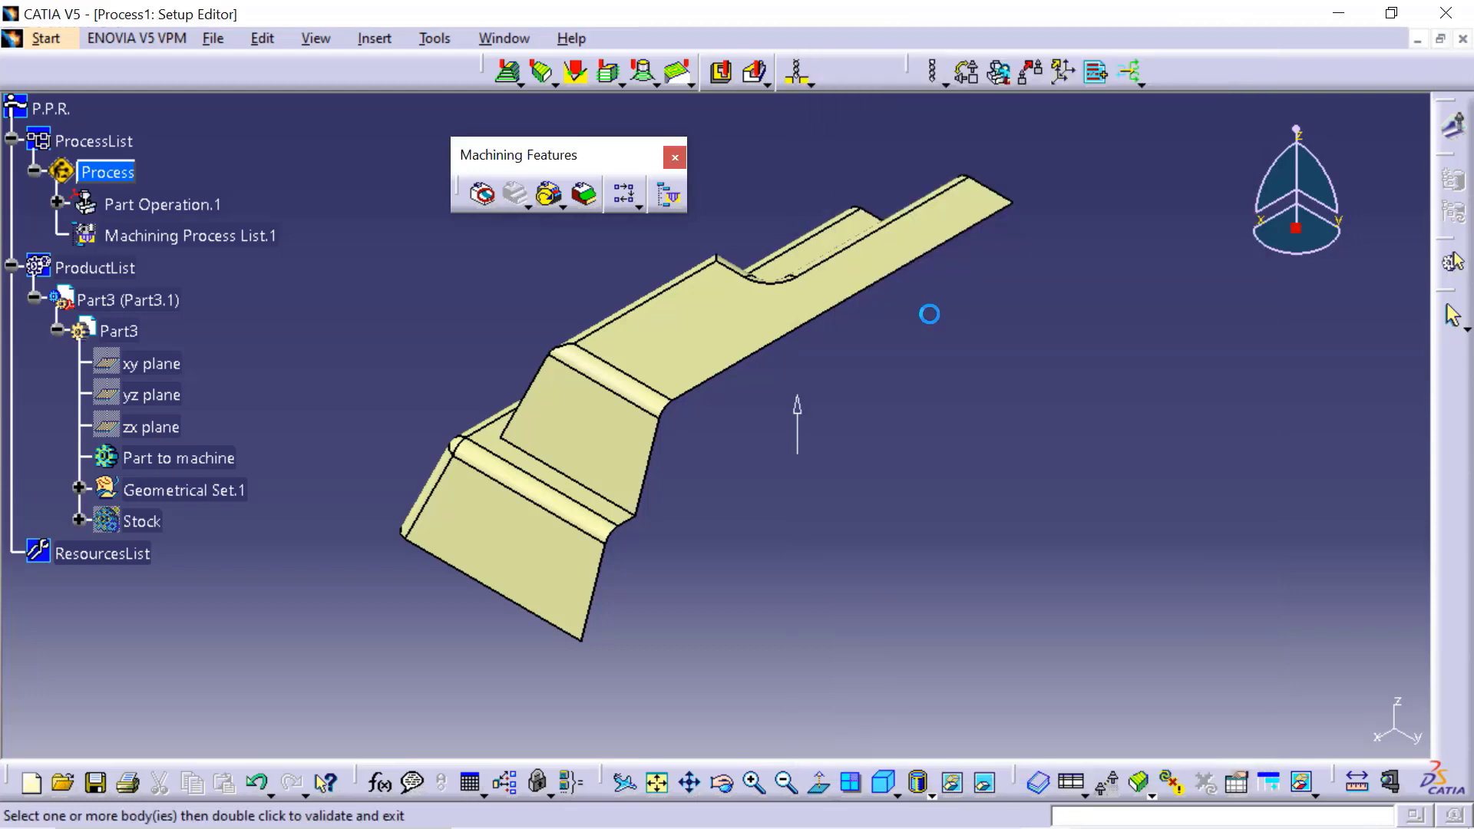
left_click(612, 451)
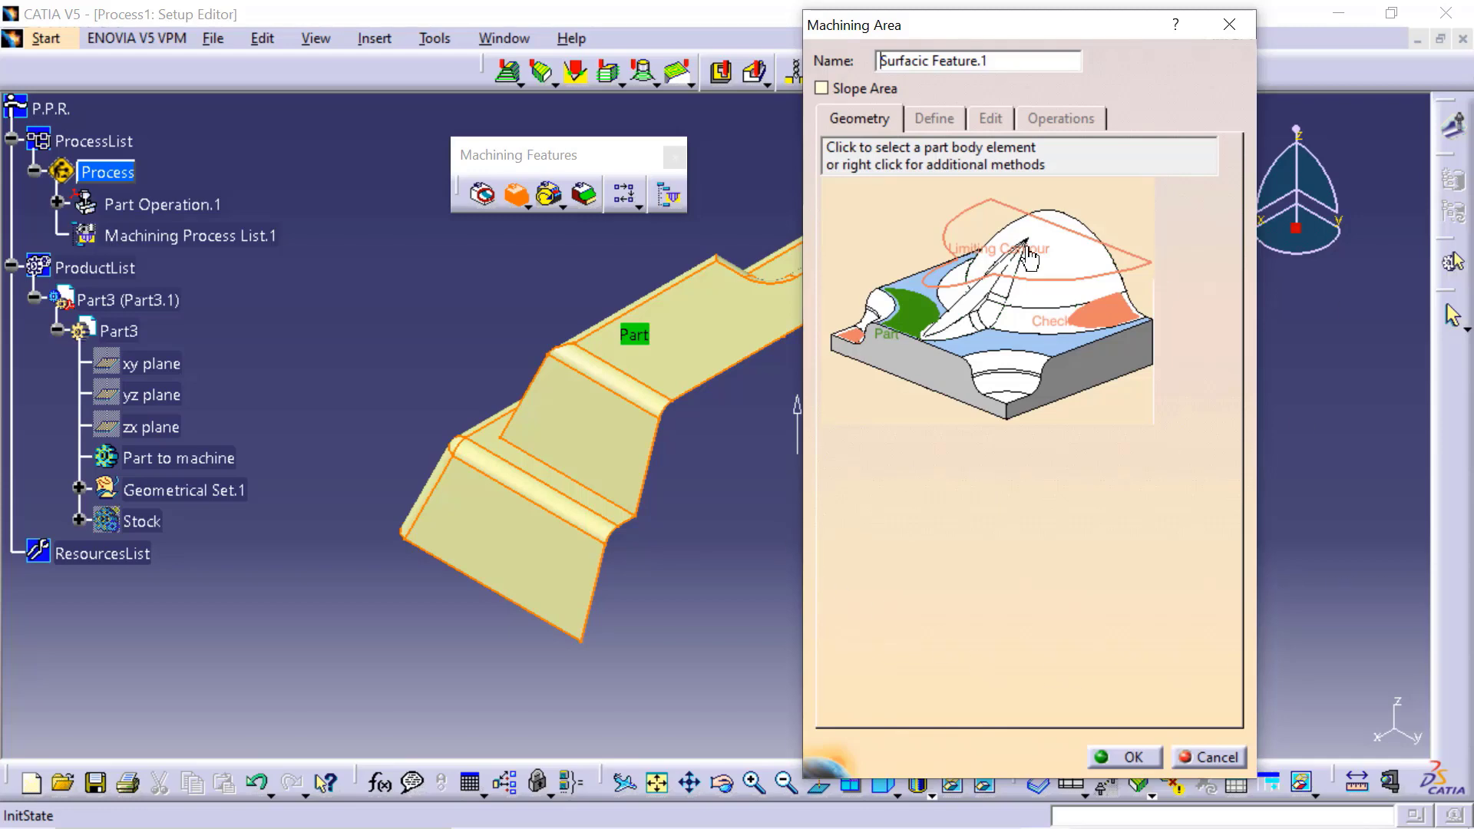
Step: Name the machining area of the complete surface Whole and accept it
left_click(996, 67)
left_click_drag(996, 67, 817, 52)
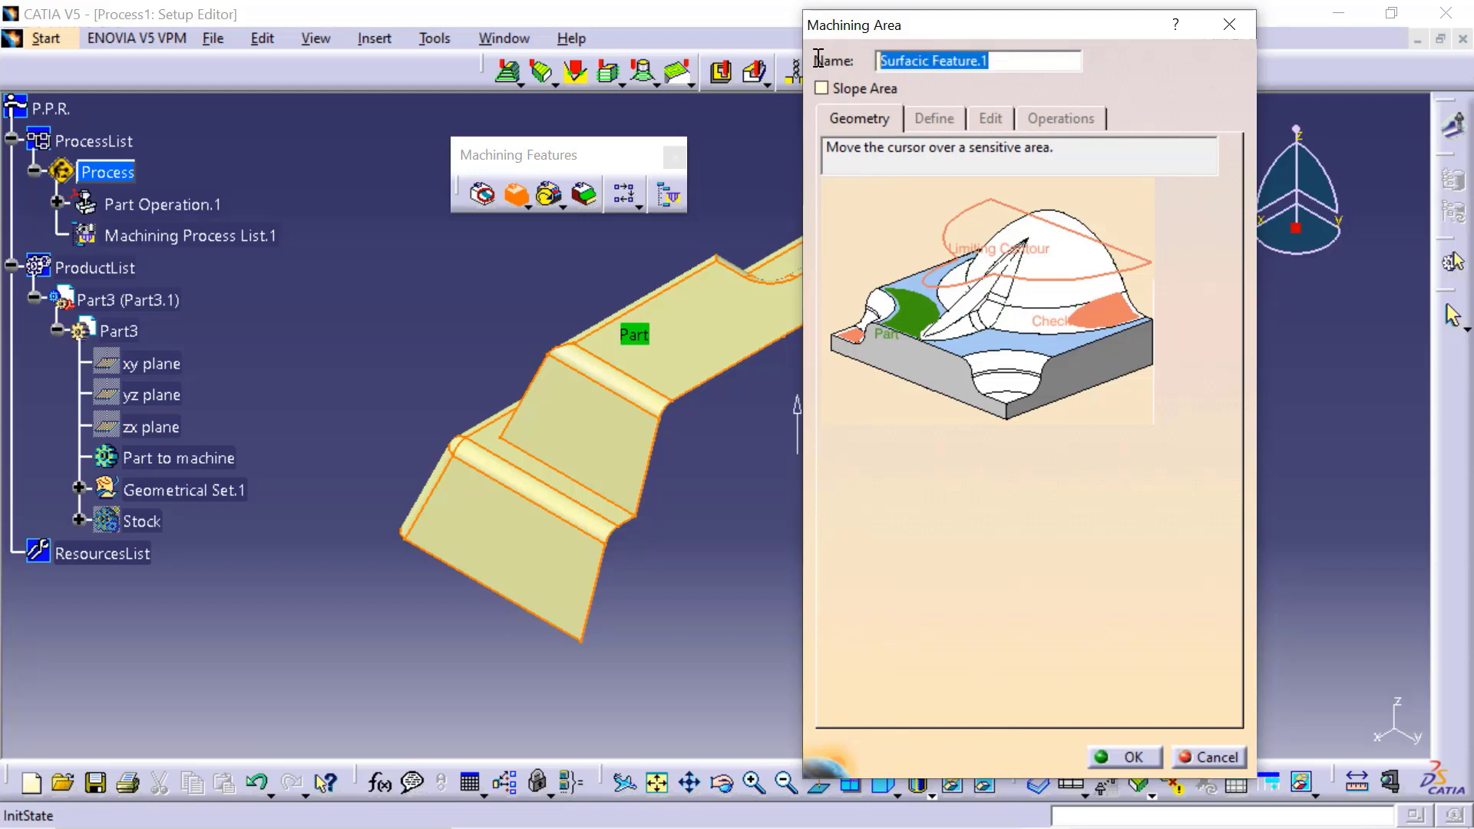
type("Whole")
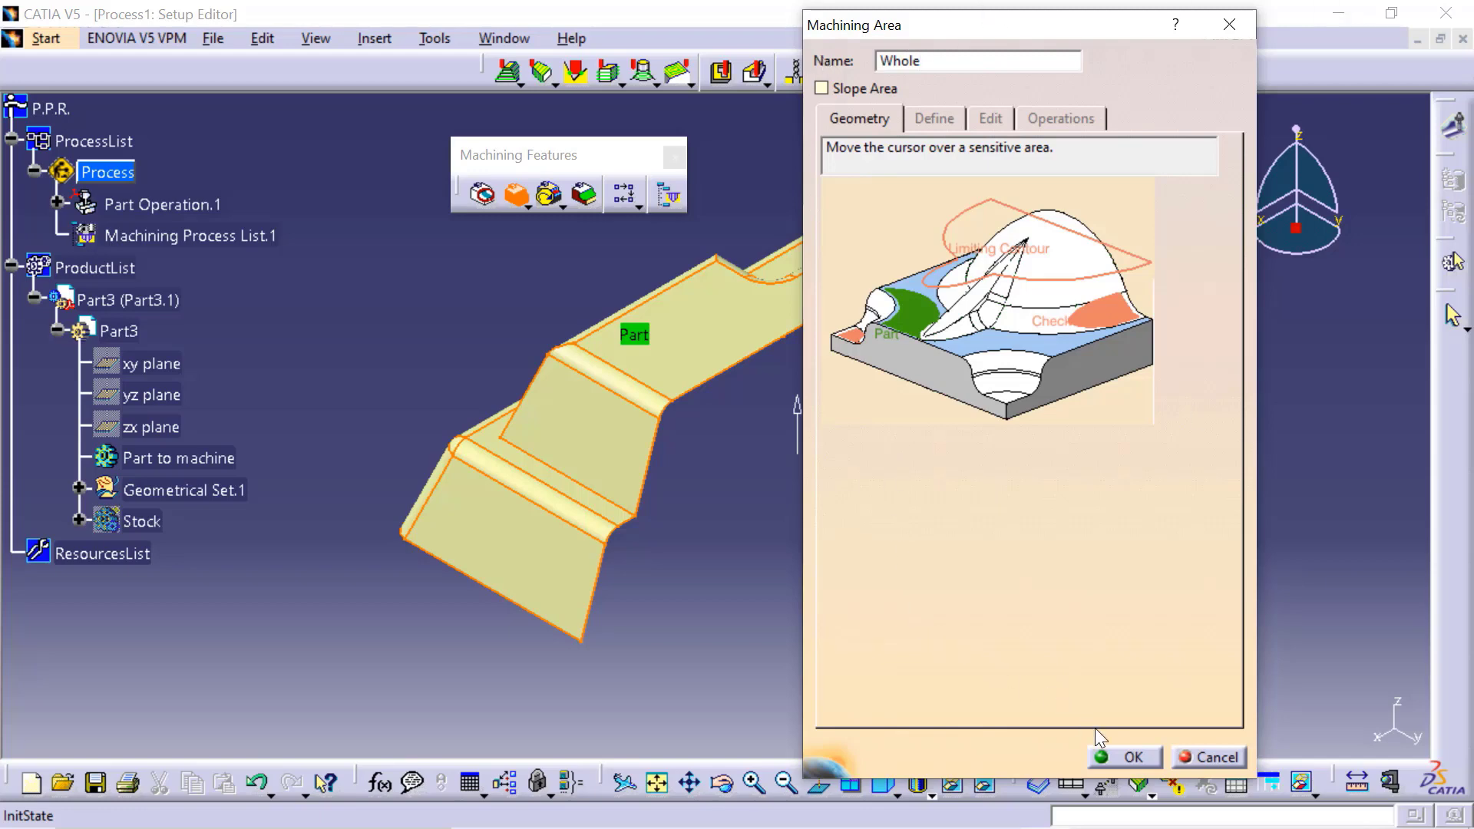
left_click(1123, 756)
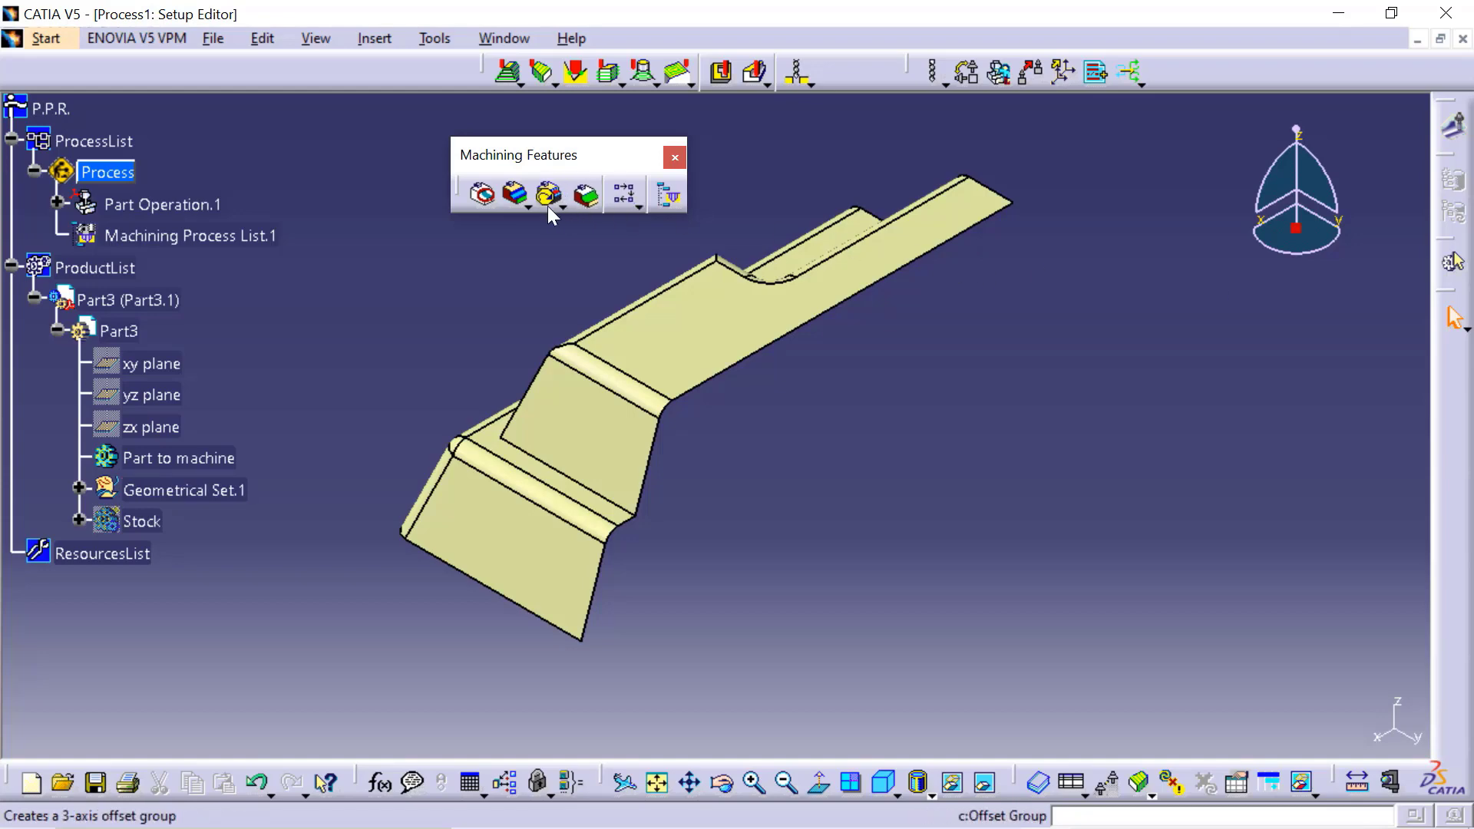
Step: Start another machining area and select the top face with its adjoining rounded edge faces as the Part geometry
left_click(519, 196)
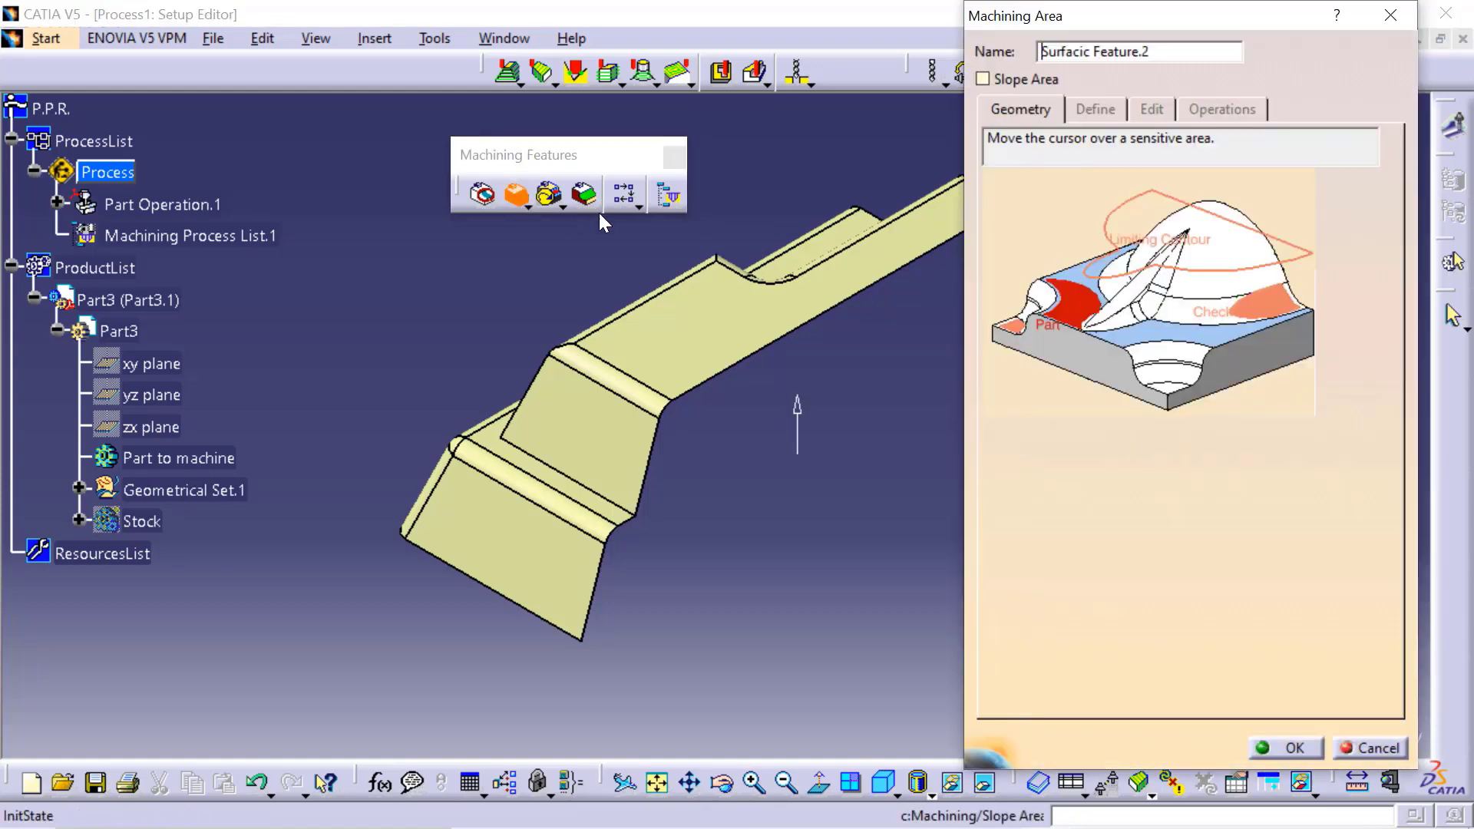
right_click(1075, 314)
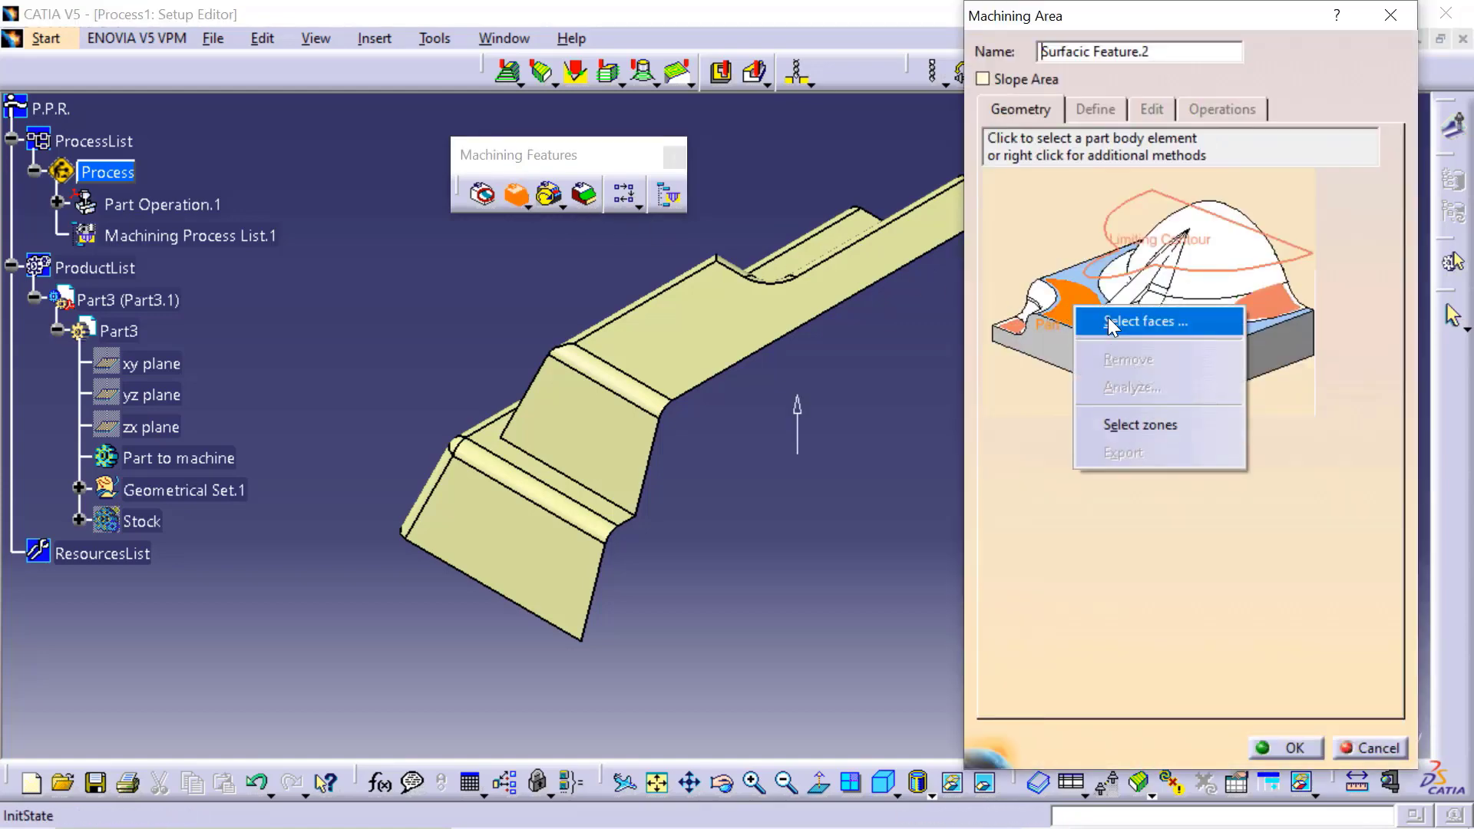
left_click(1099, 321)
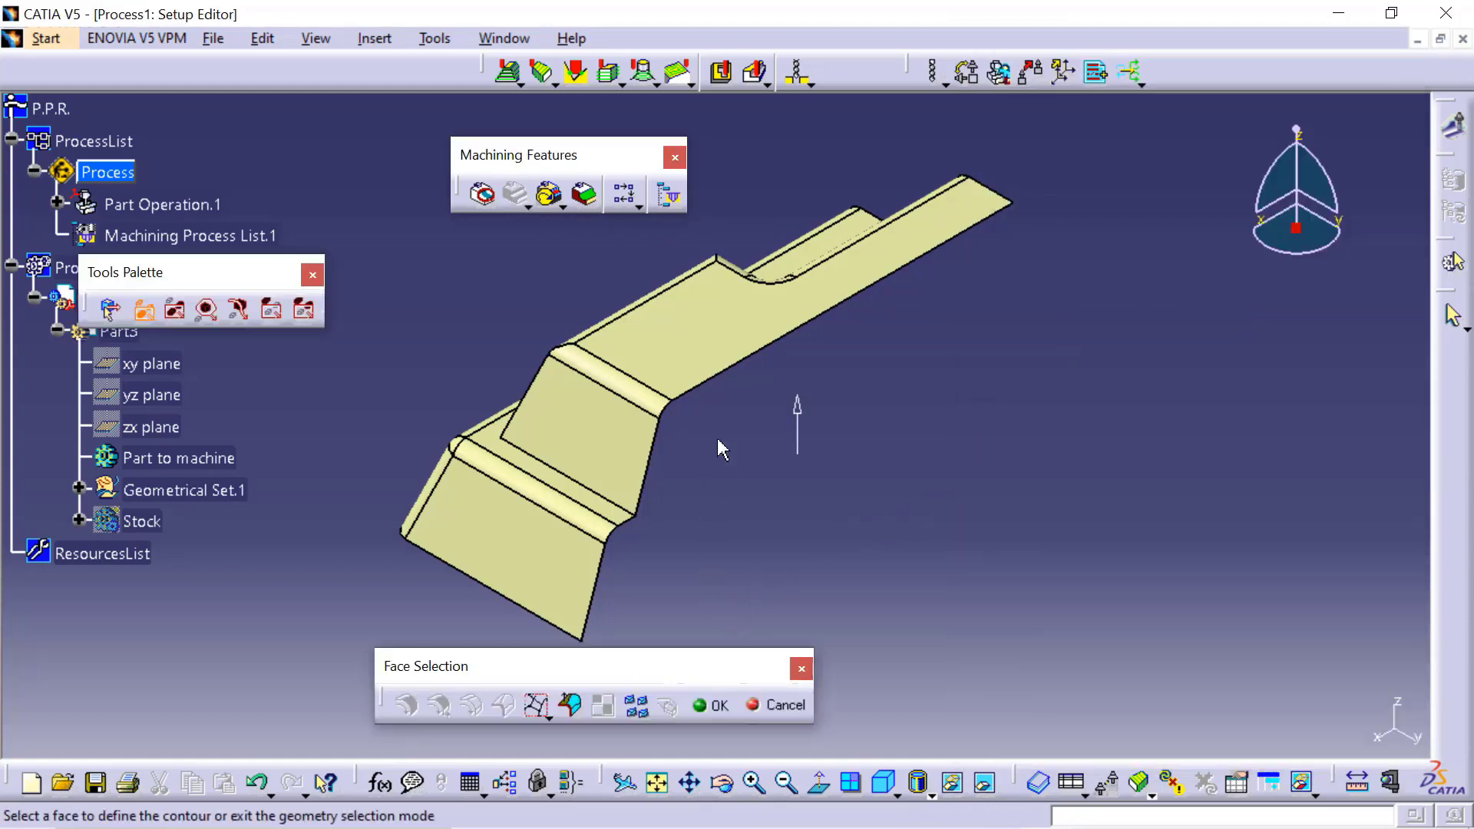
left_click(674, 345)
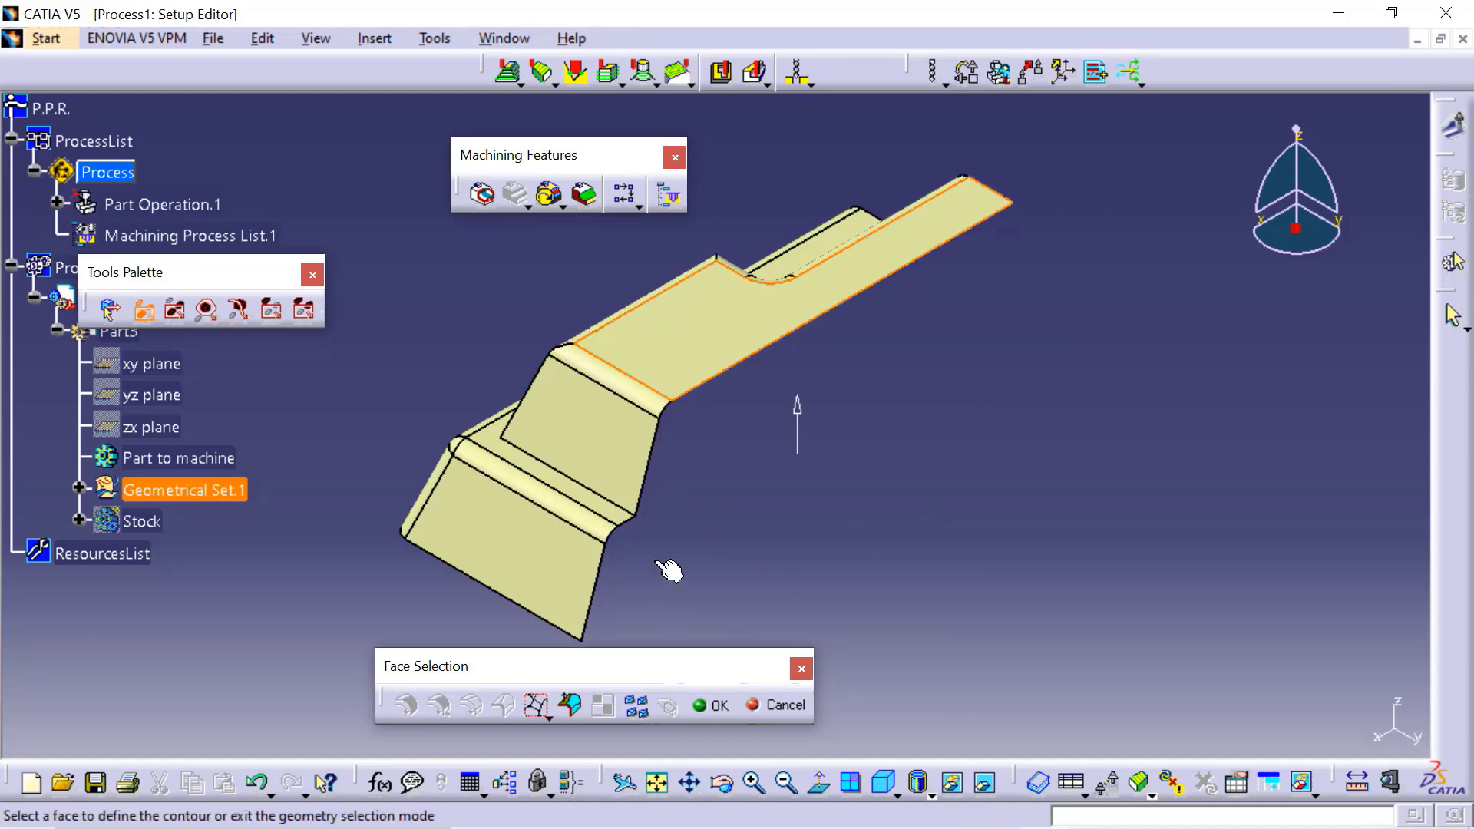
left_click(724, 791)
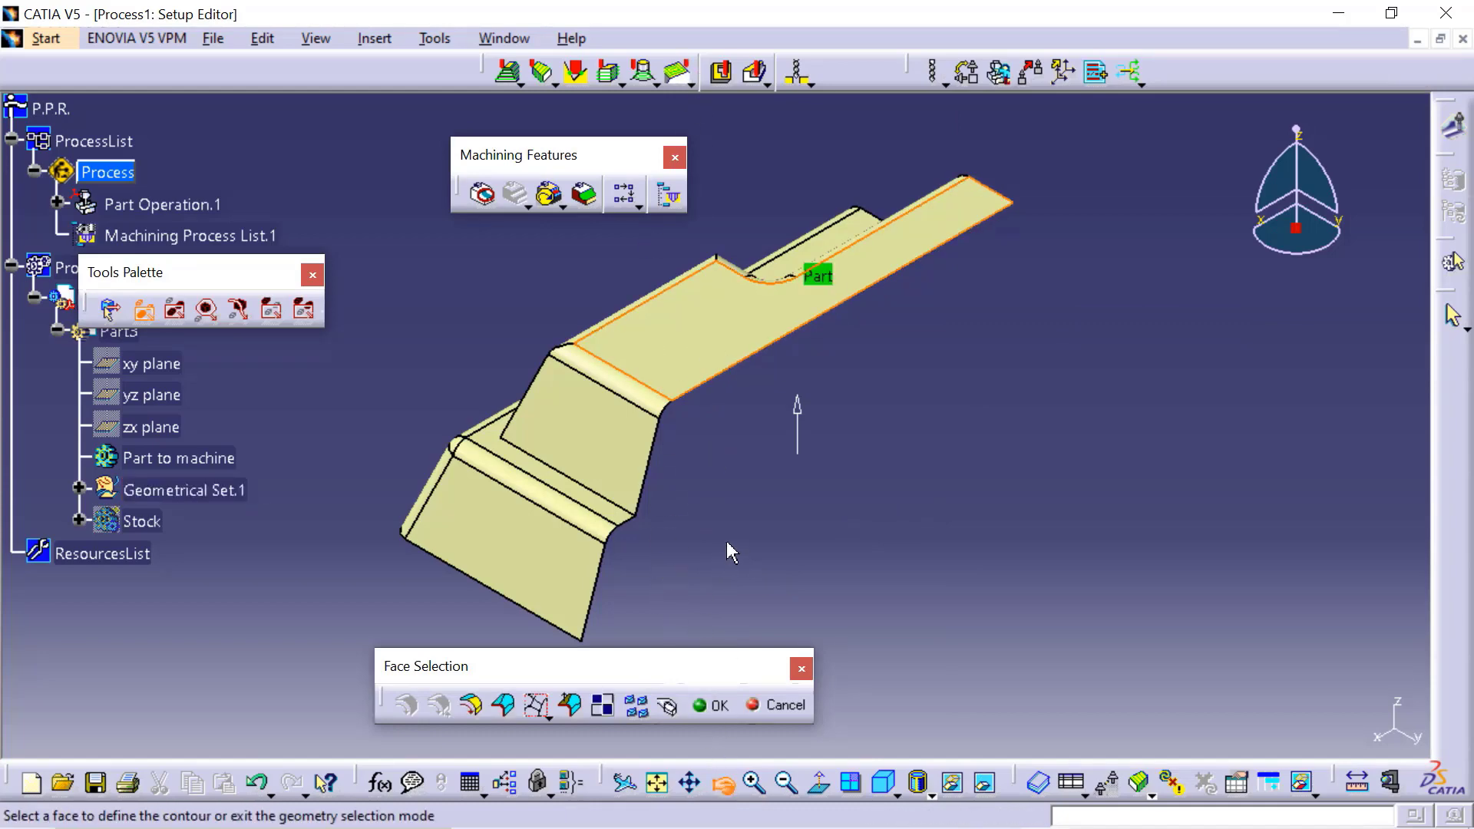
left_click_drag(998, 568, 1076, 236)
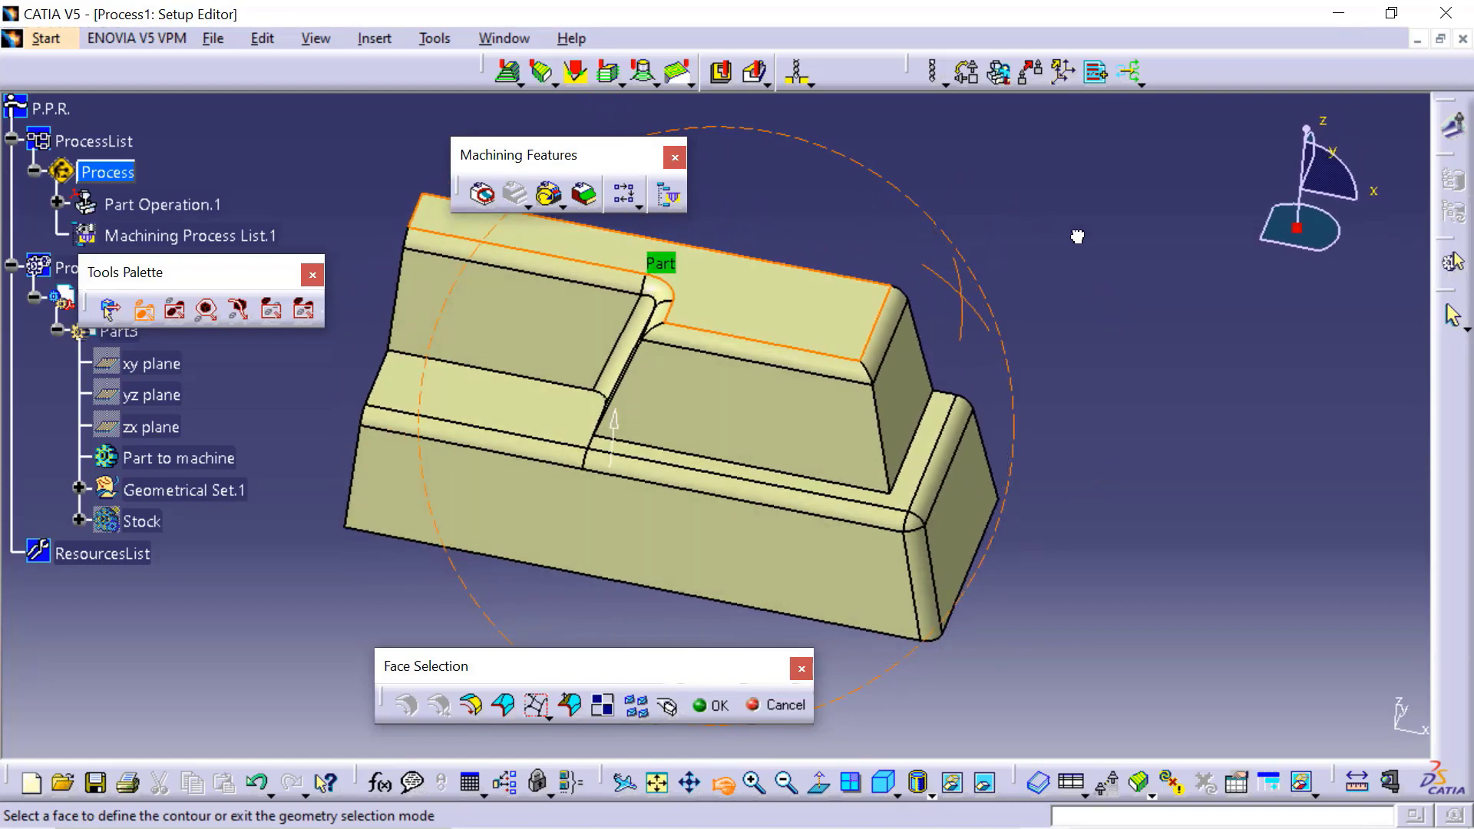
left_click(819, 363)
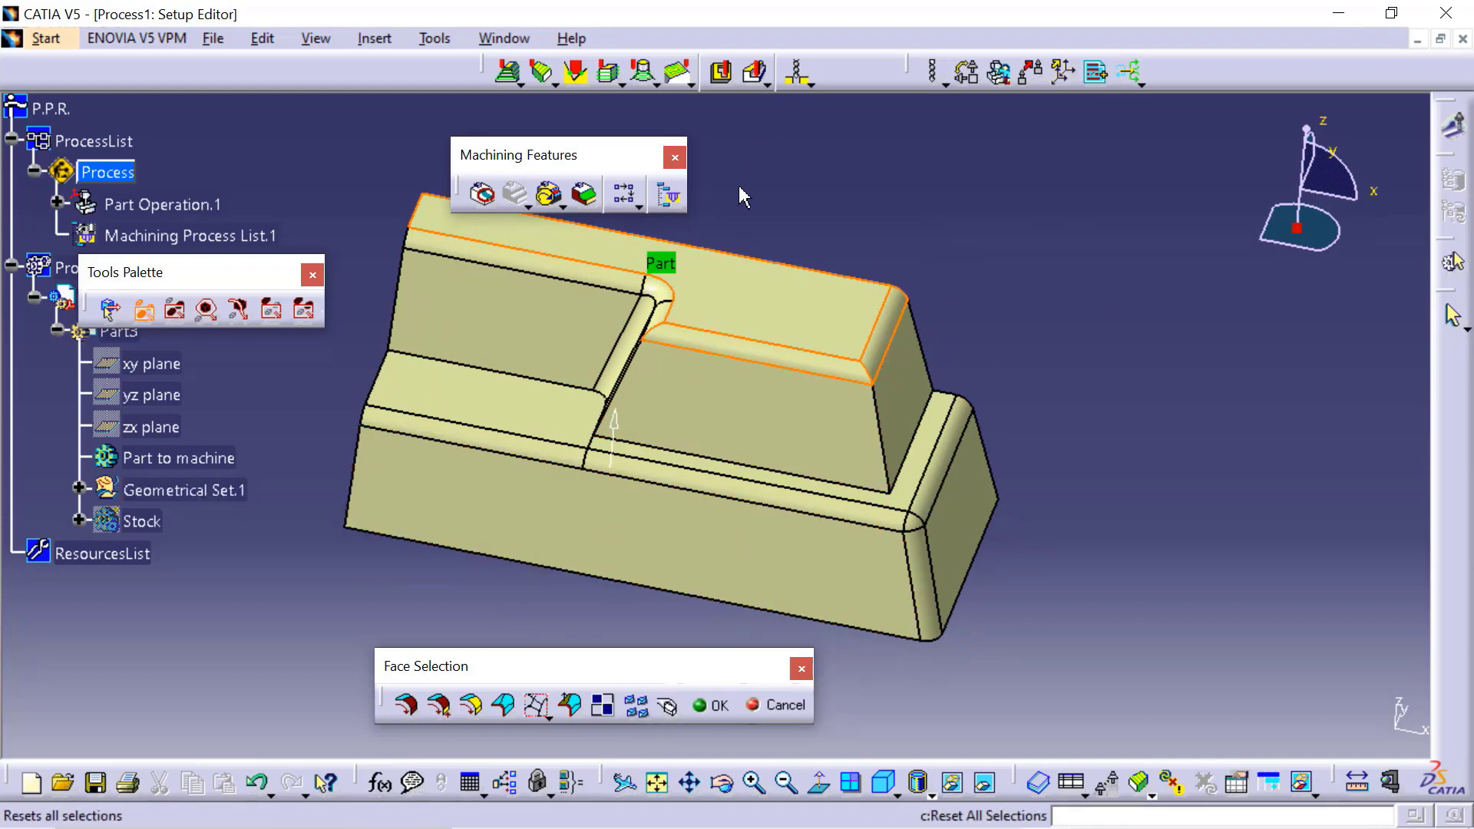
left_click(725, 785)
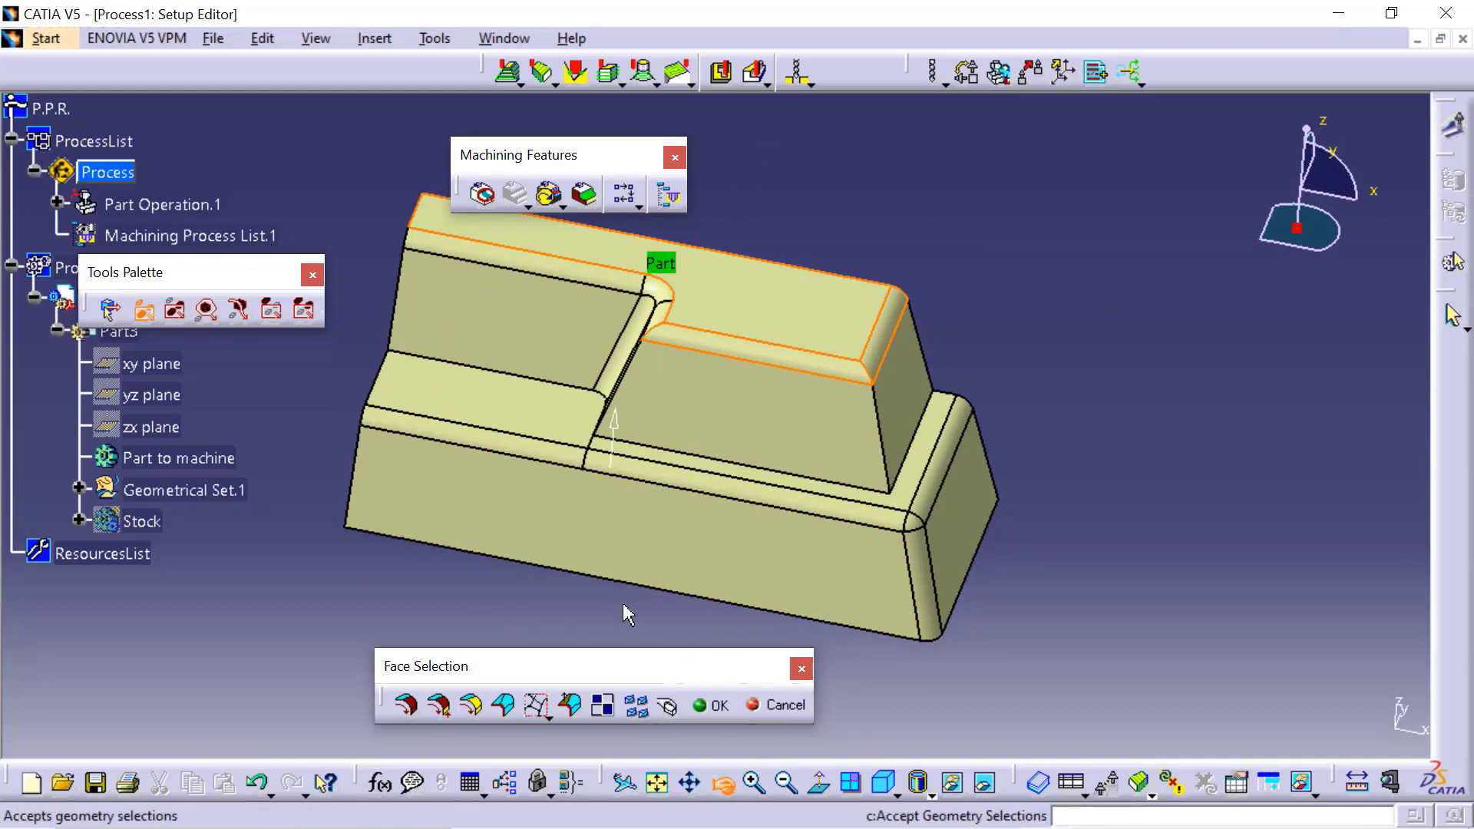
left_click_drag(948, 668, 928, 560)
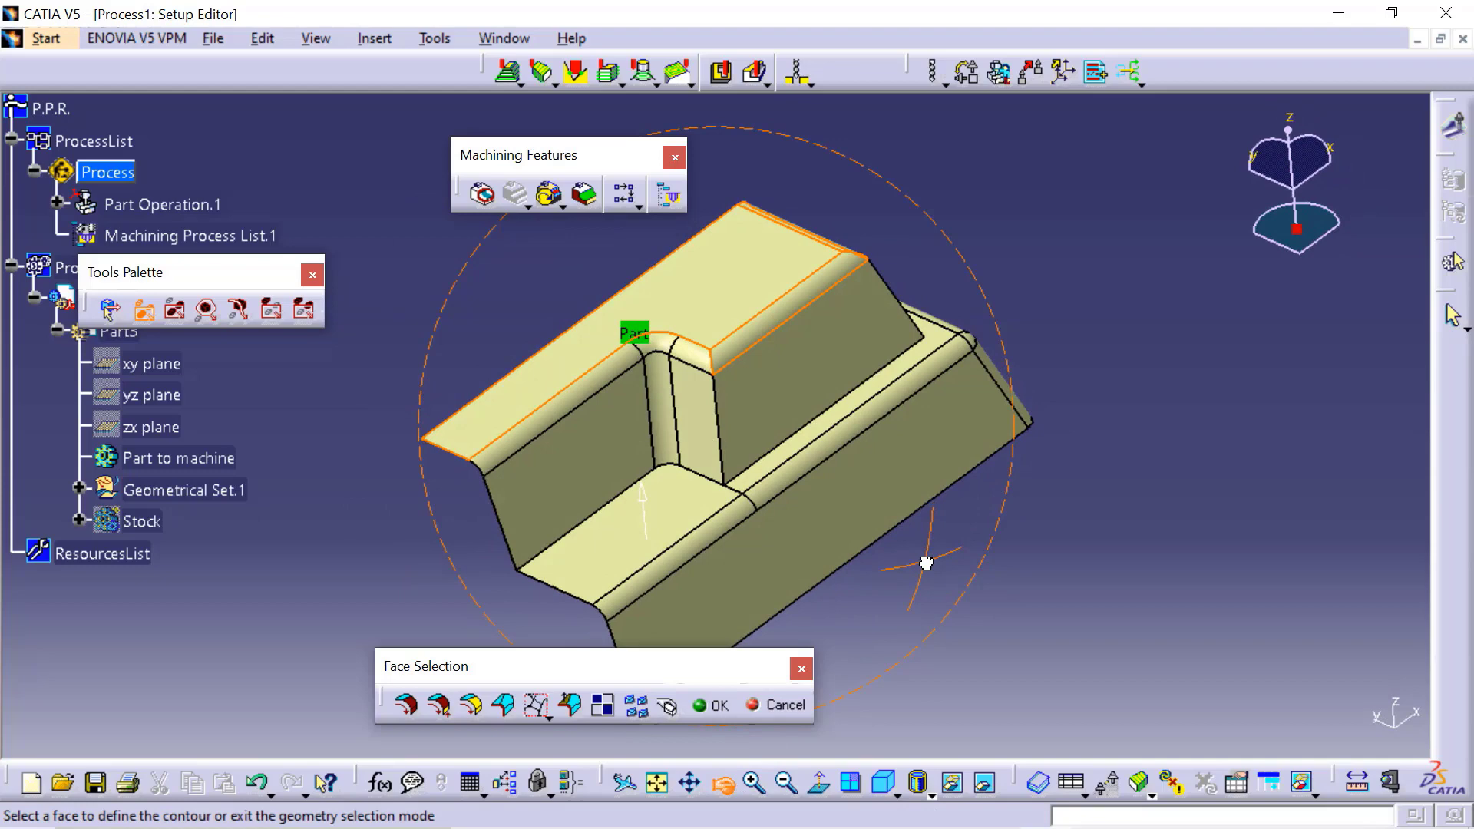
left_click(676, 354)
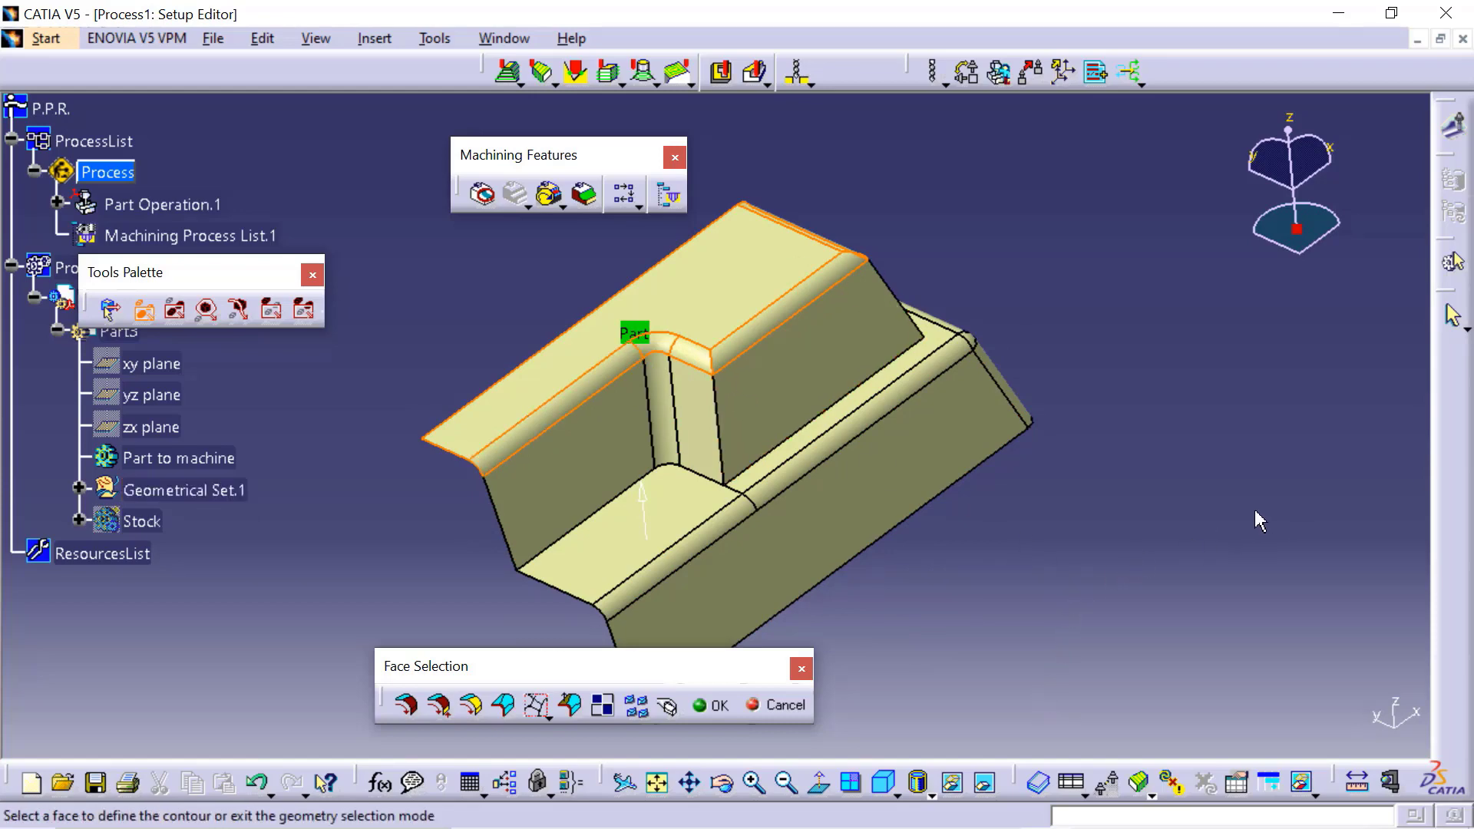
left_click(1116, 507)
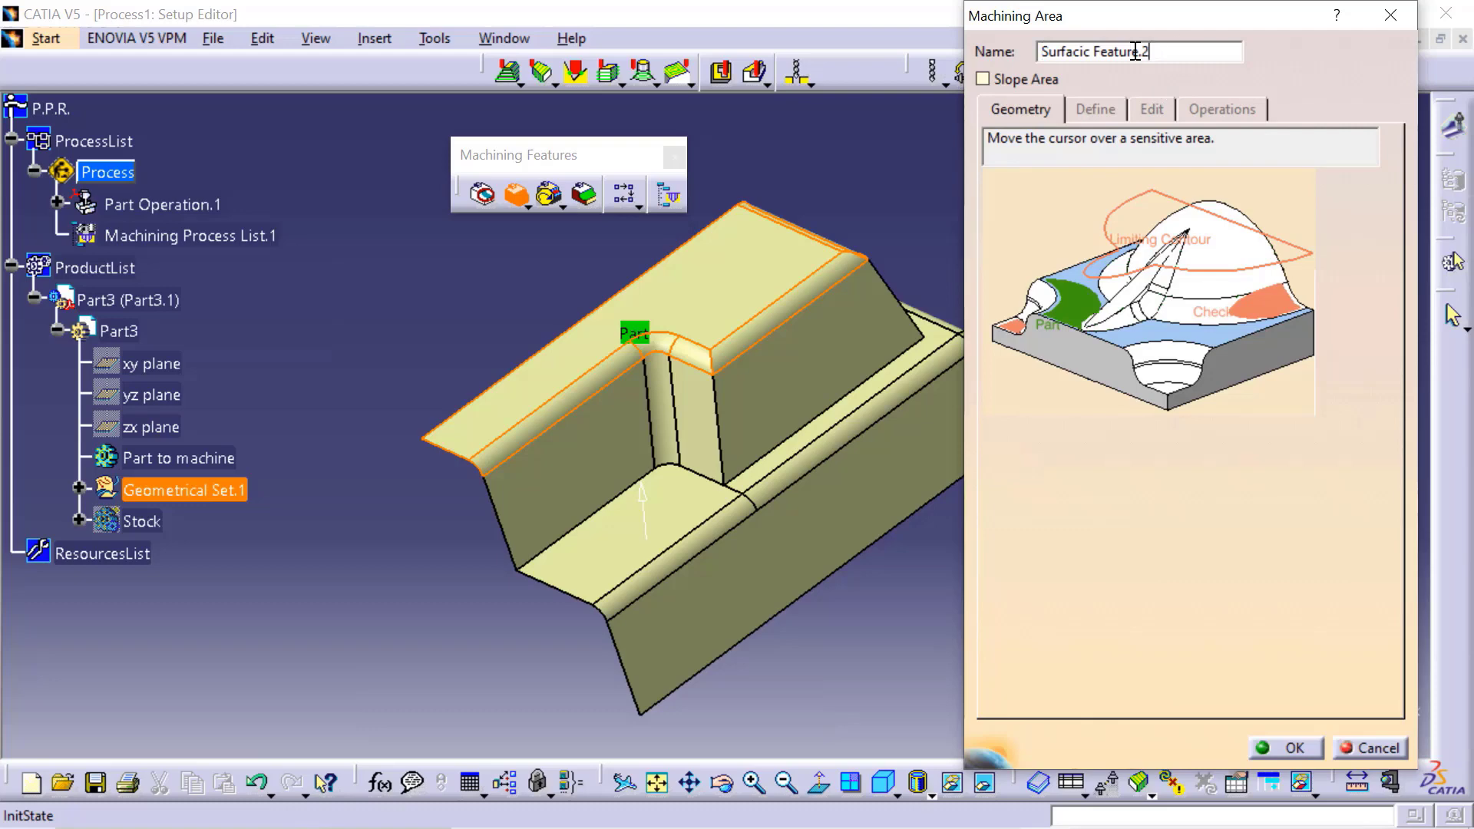
Step: Name the machining area of the upper faces Top and accept it
left_click_drag(1137, 51, 978, 51)
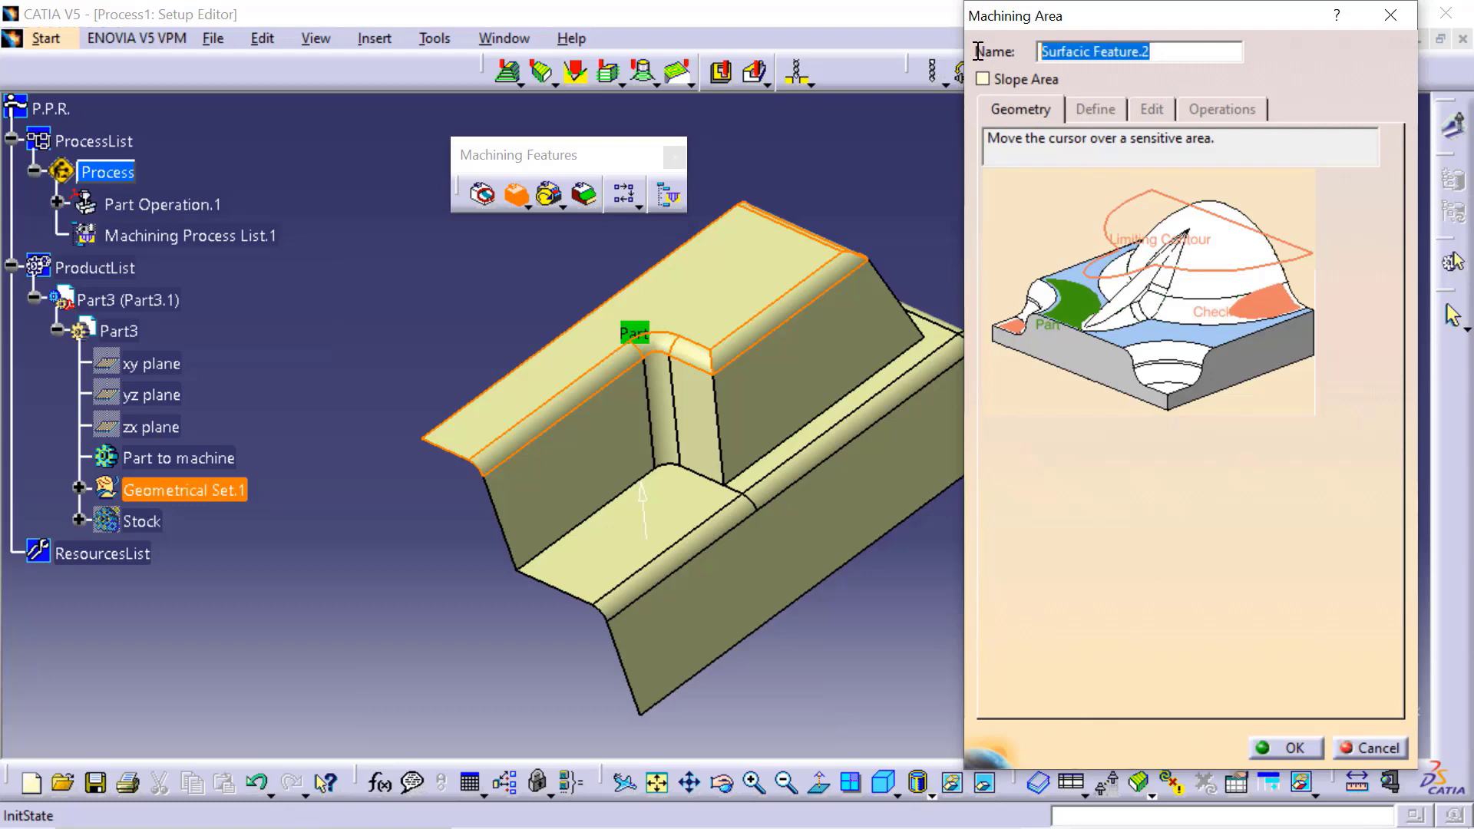
type("Top")
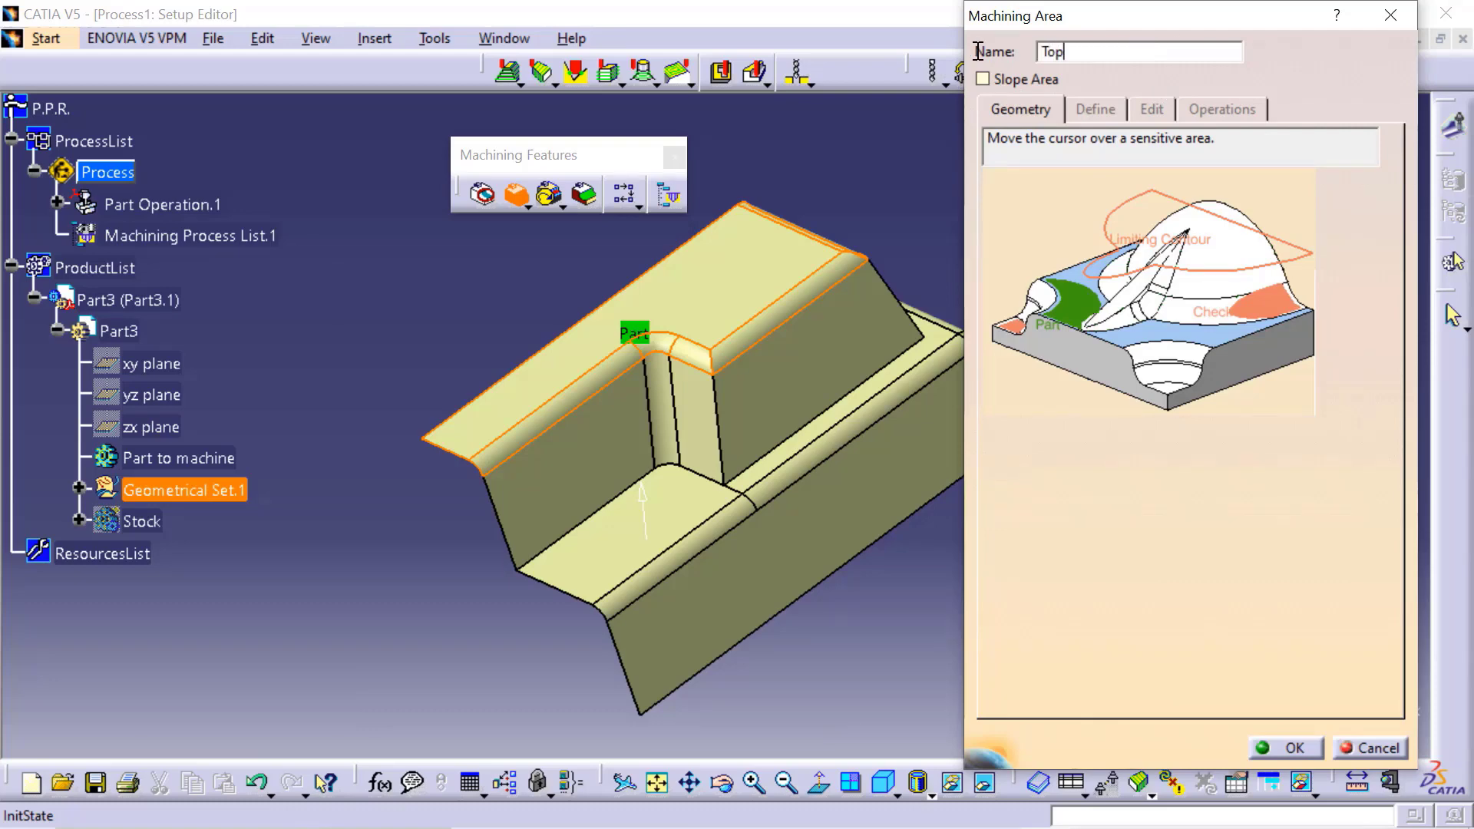
left_click(1310, 748)
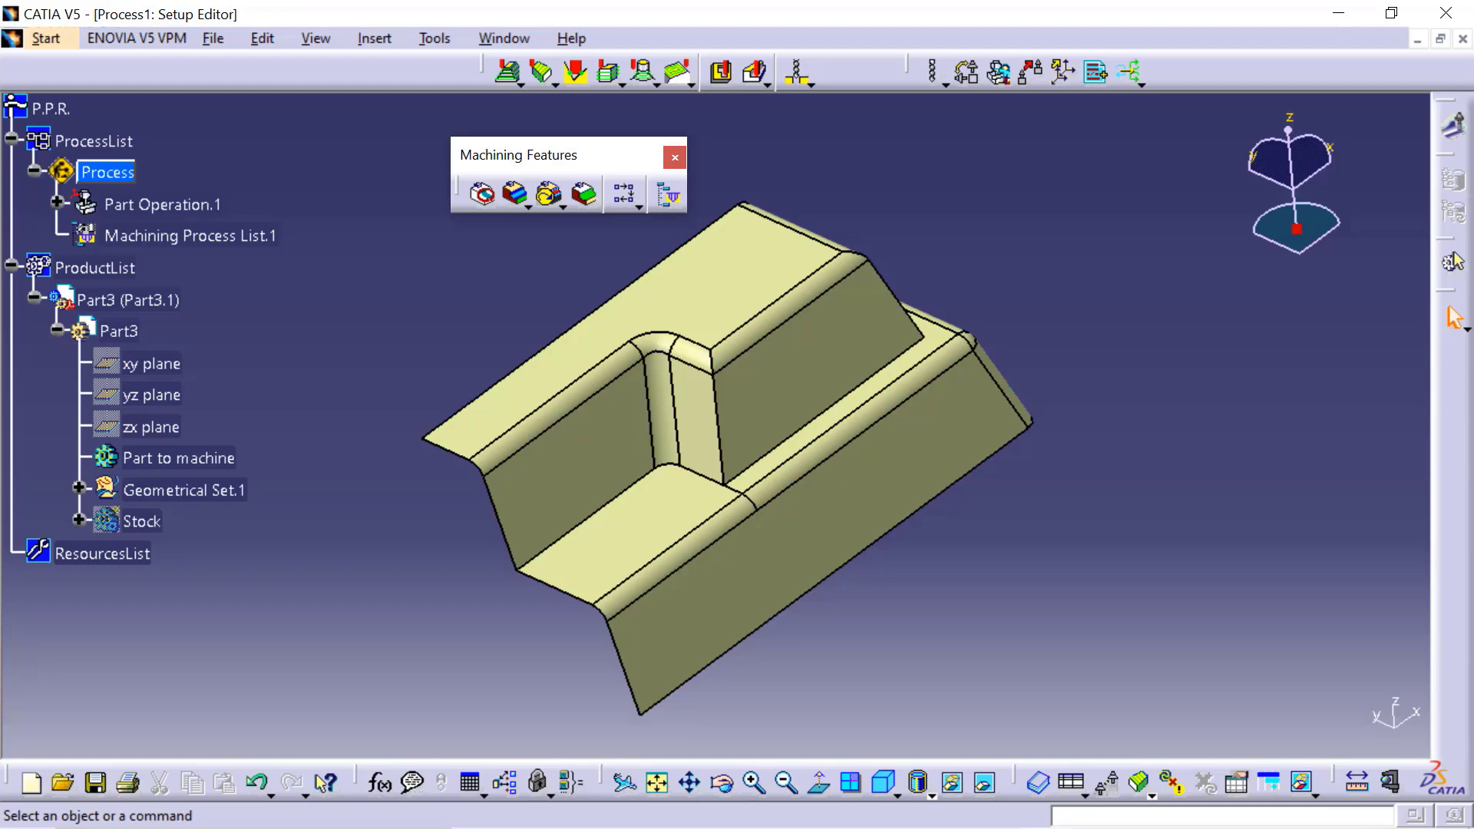
Step: Start another machining area and select the recess's walls, corner fillet, floor and rounded outer edge as its Part geometry
left_click(516, 194)
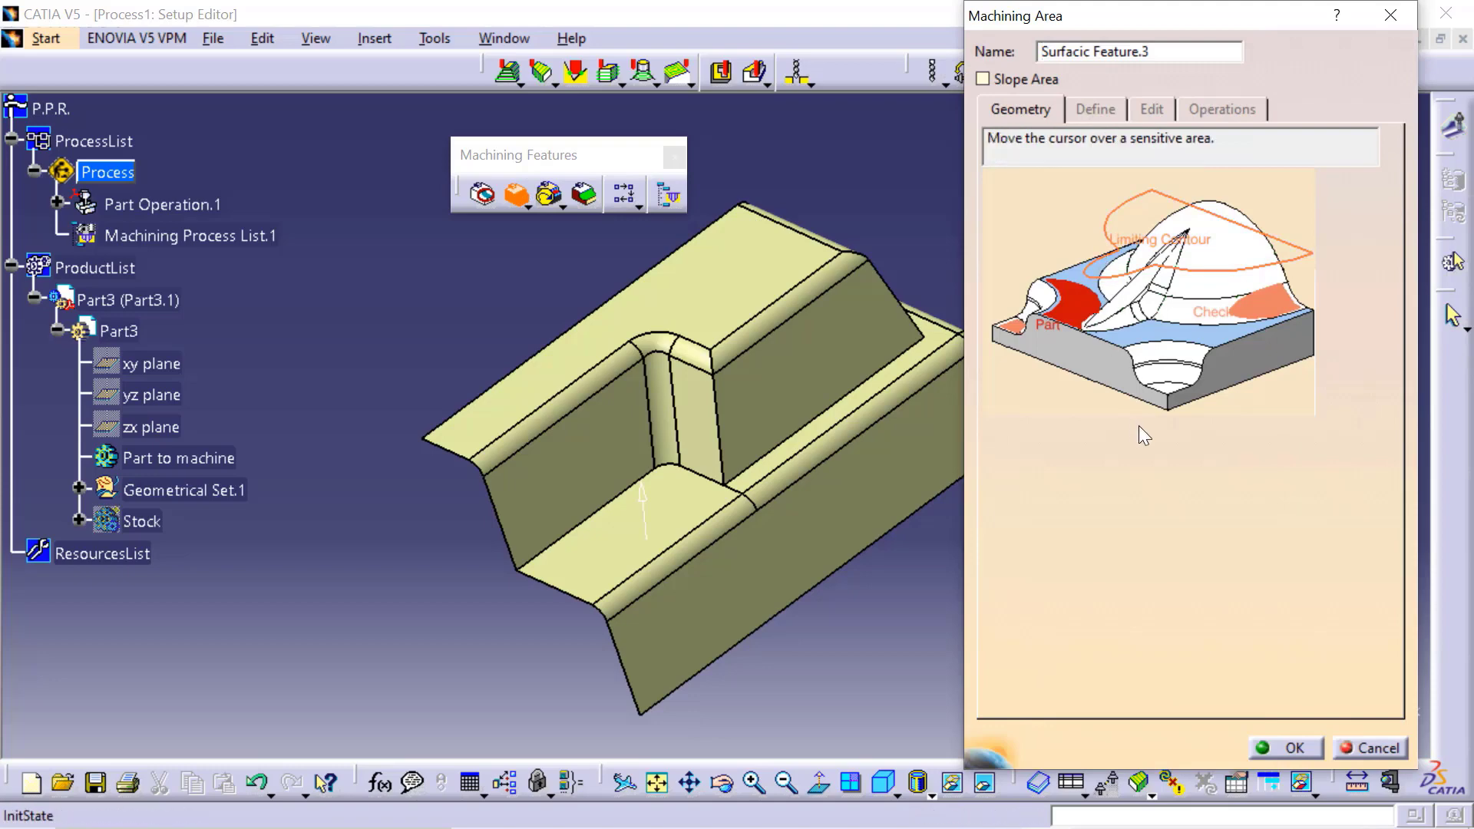
right_click(1073, 303)
left_click(1112, 321)
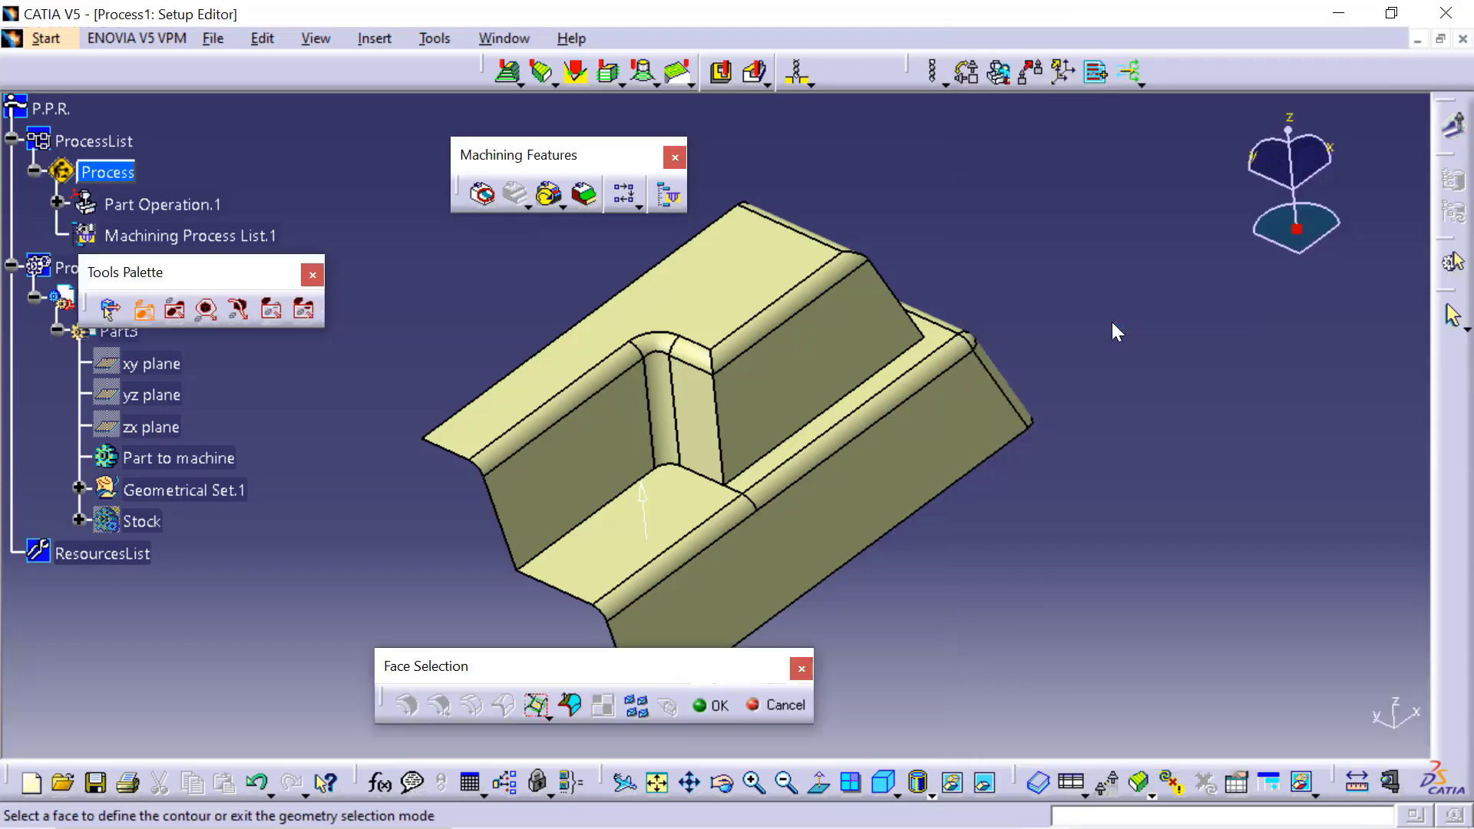
left_click(573, 448)
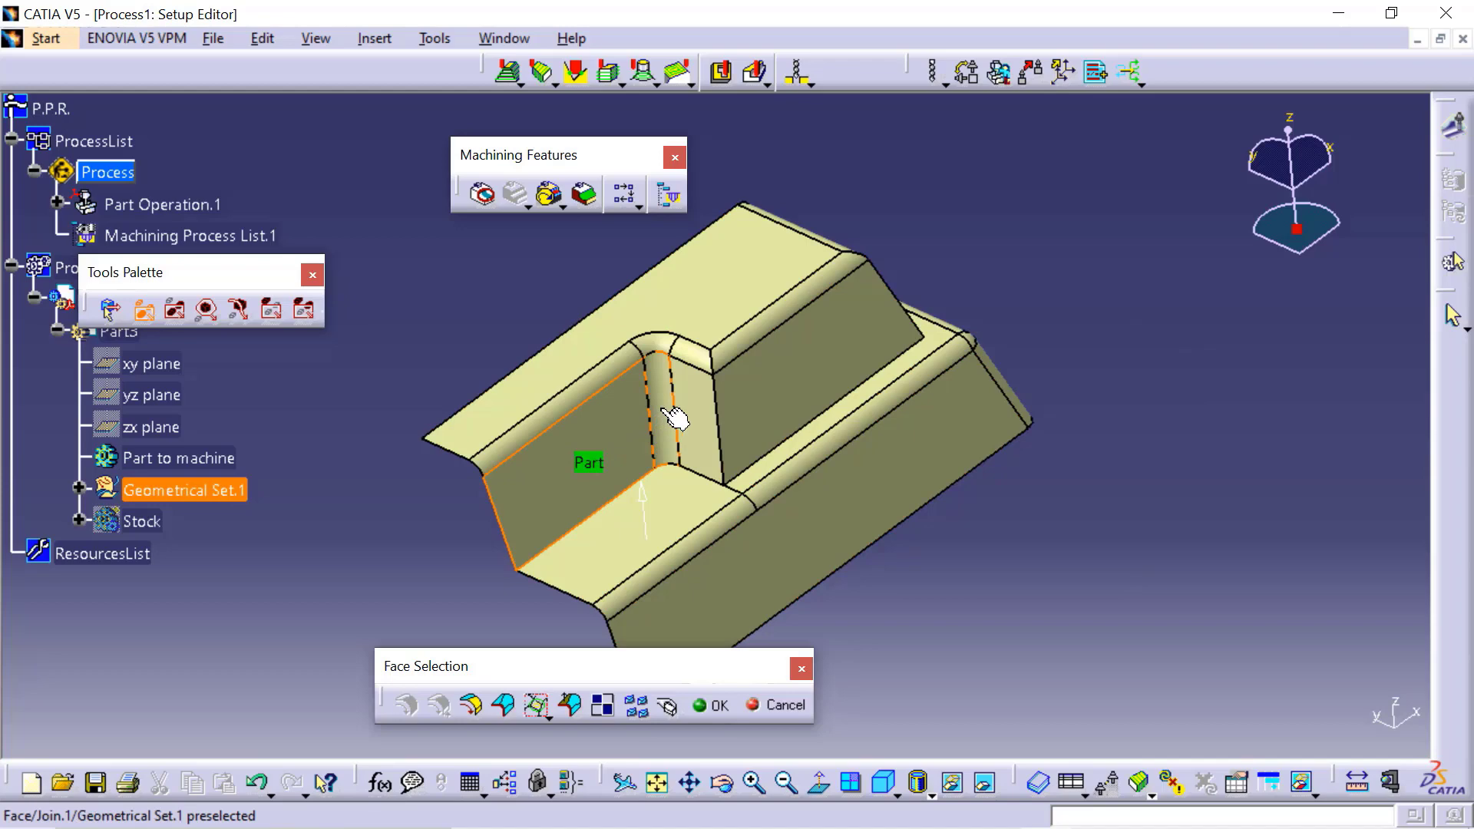
left_click(700, 415)
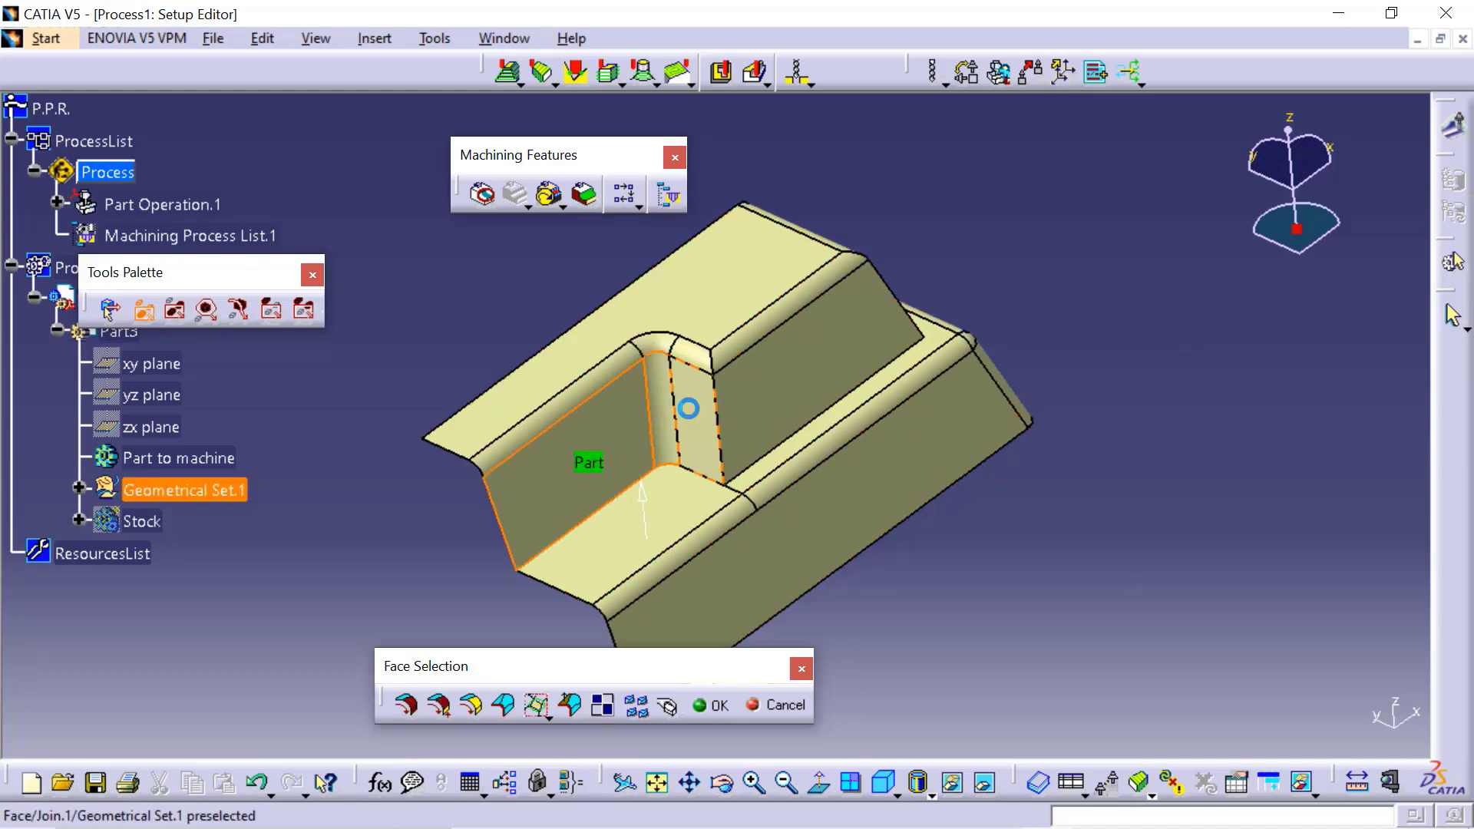
left_click(674, 520)
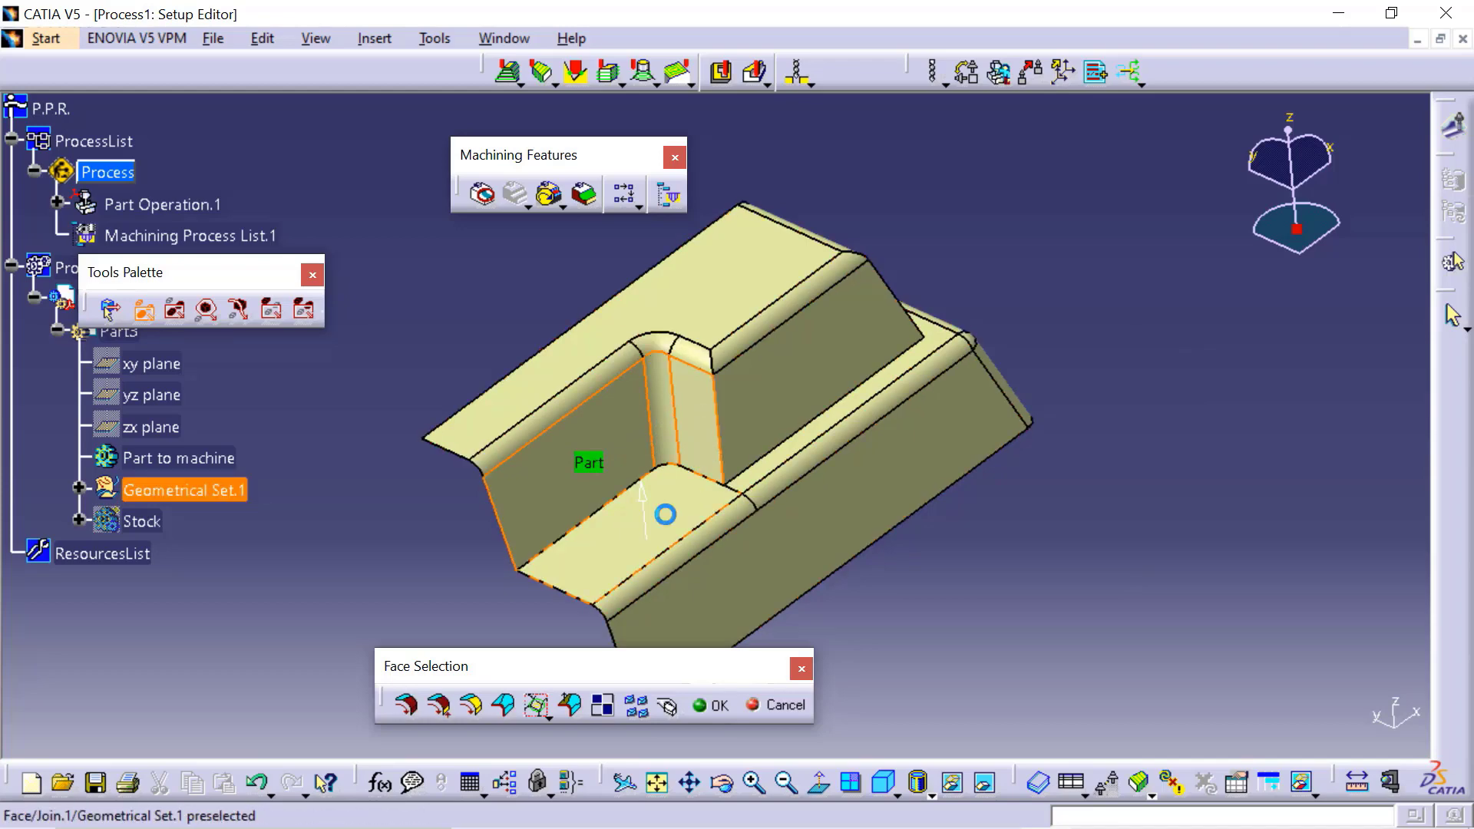
left_click(735, 520)
double_click(1066, 568)
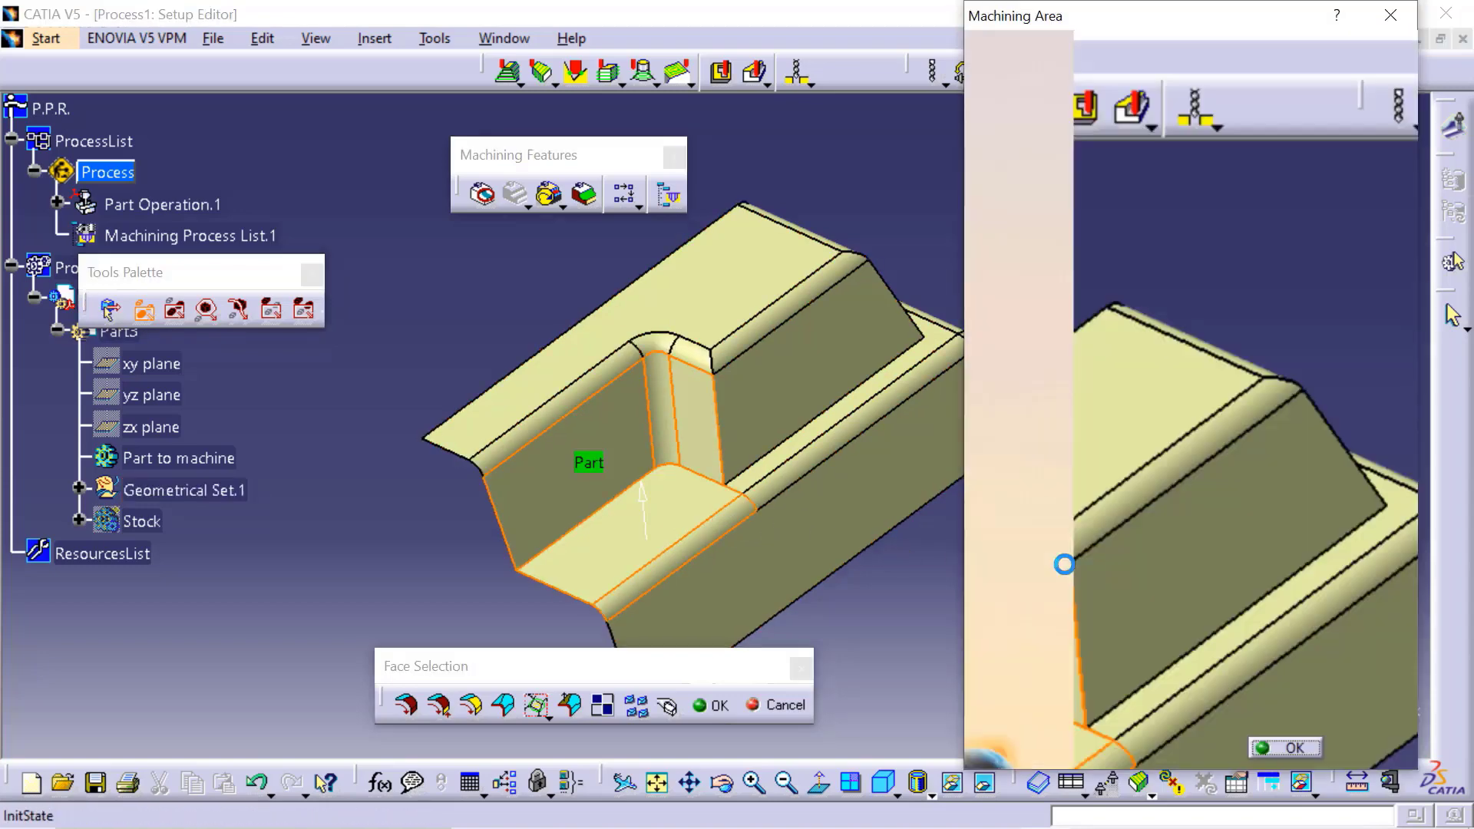
Step: Name the machining area of the recess faces Left and accept it
left_click_drag(1177, 50, 1030, 49)
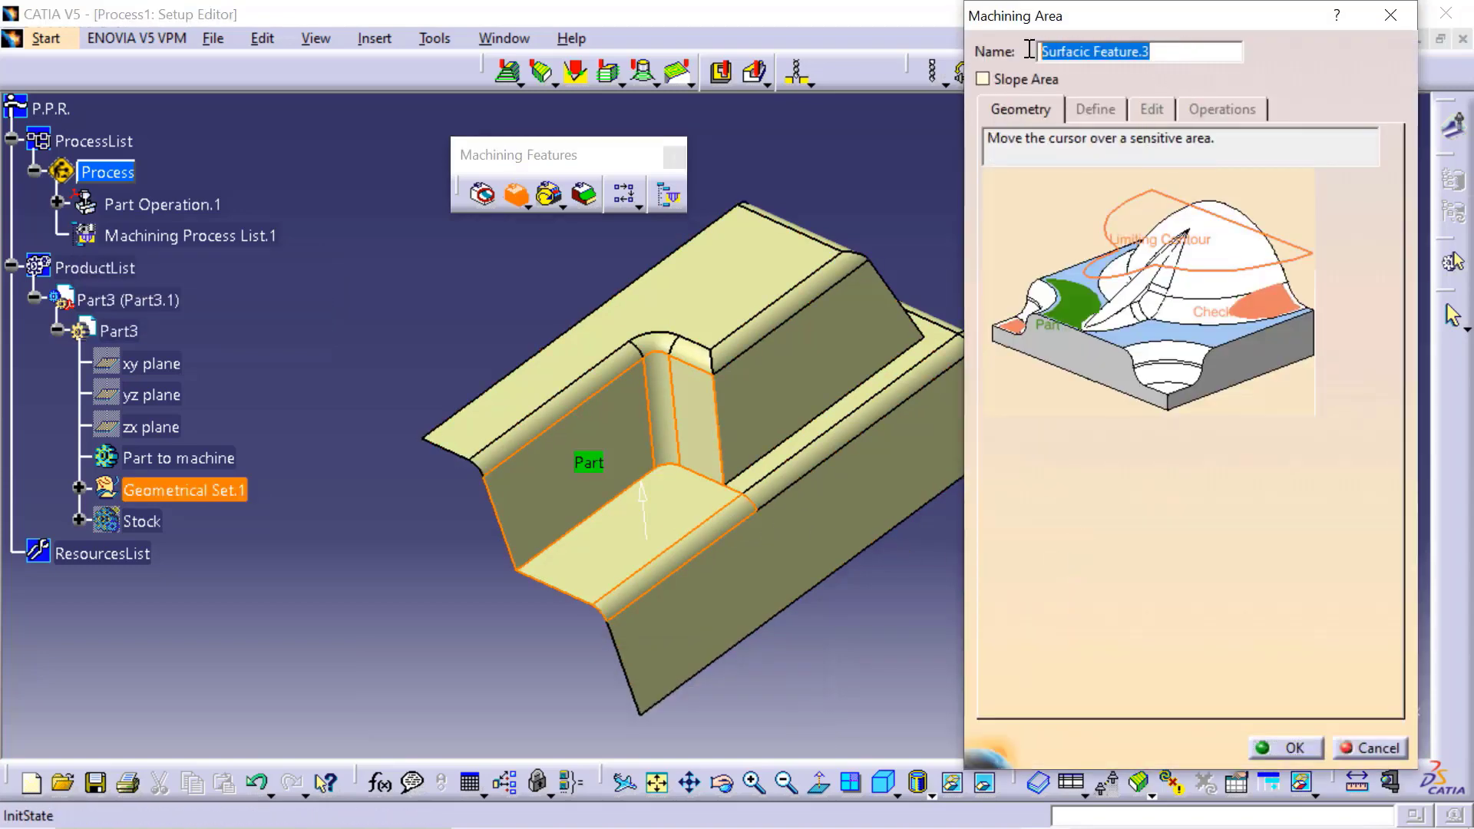
type("Left")
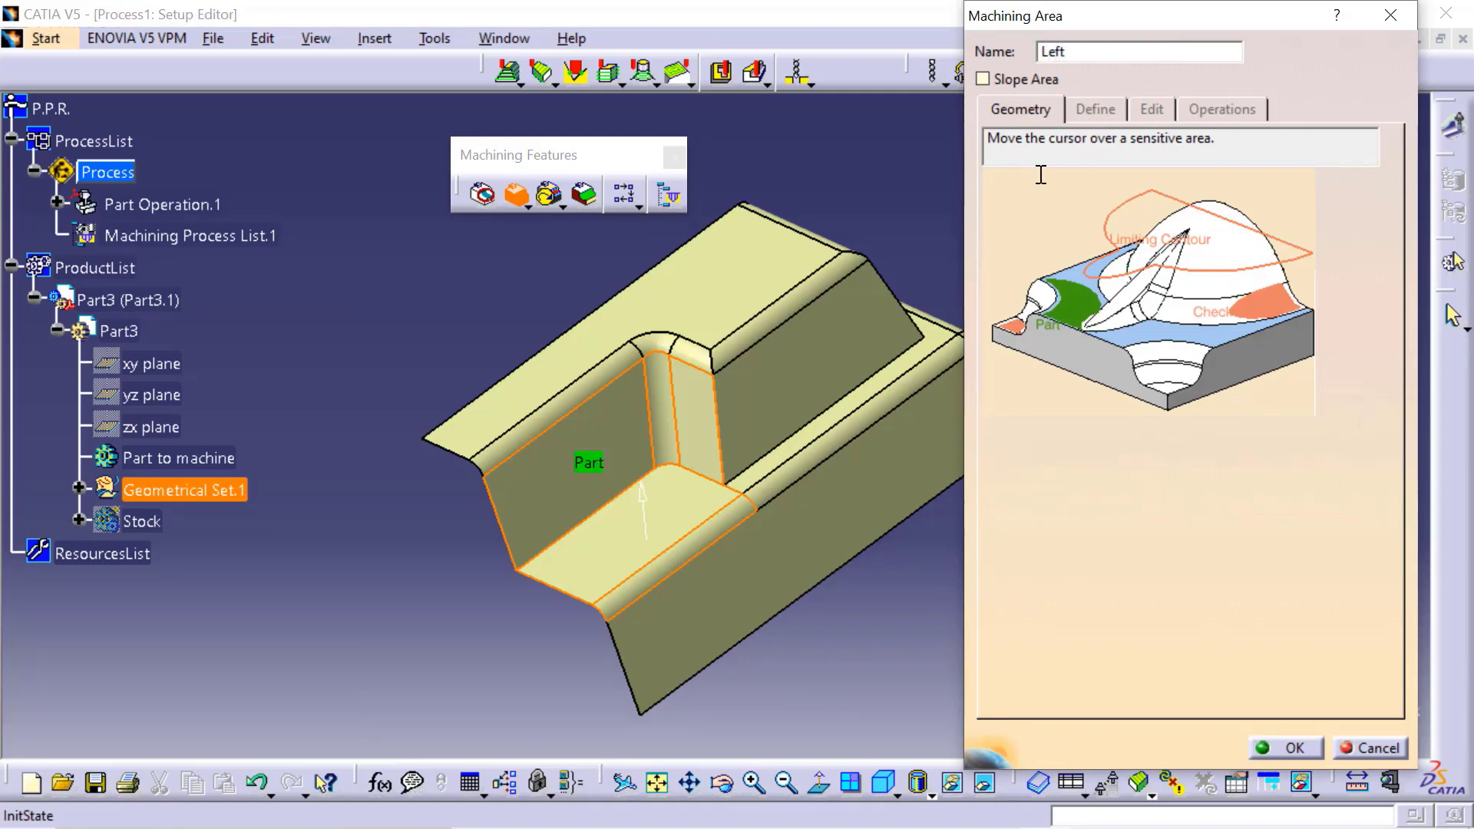
left_click(1292, 747)
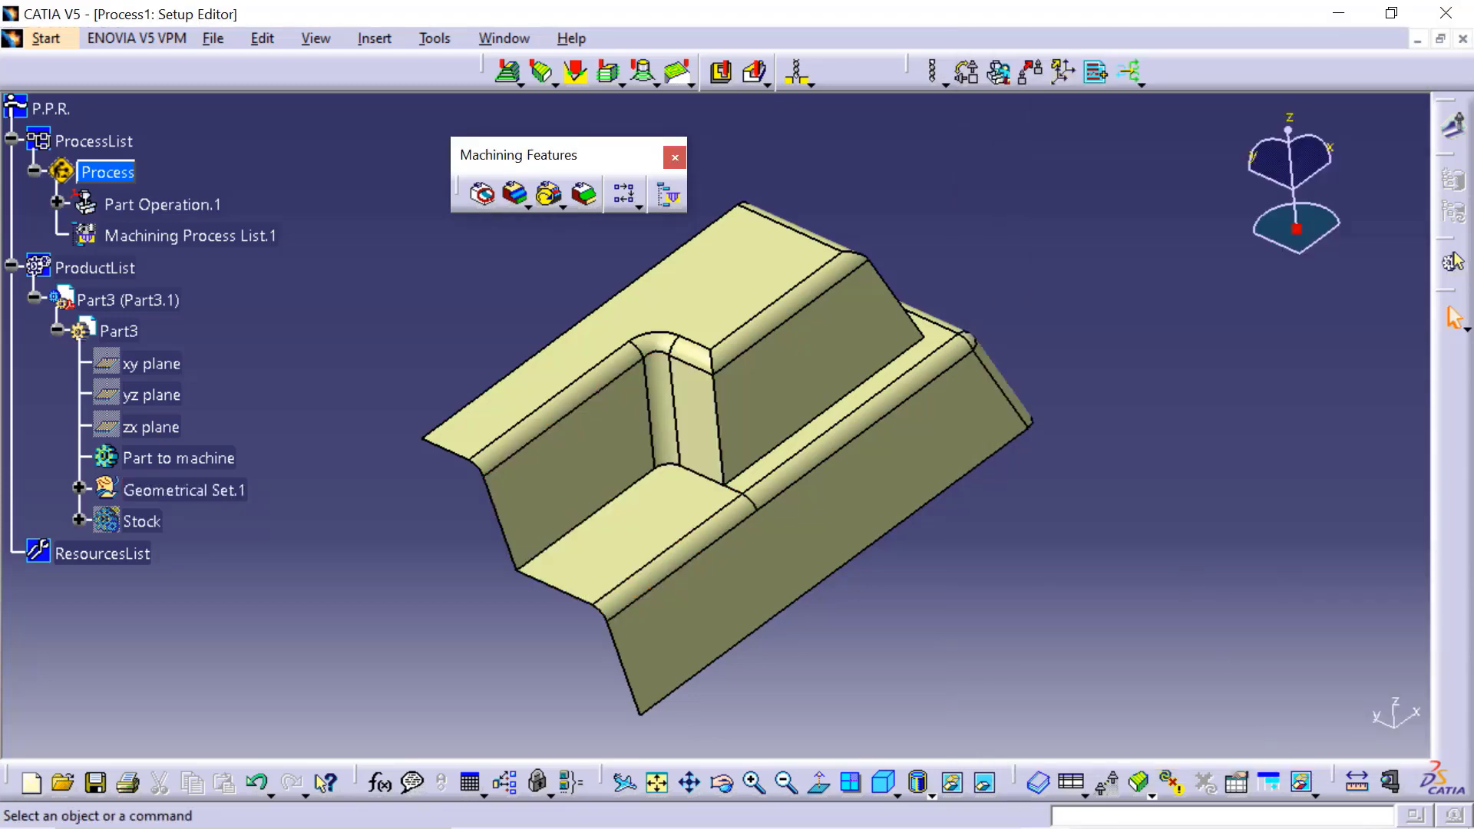
Step: Start another machining area and name it Right
left_click(519, 196)
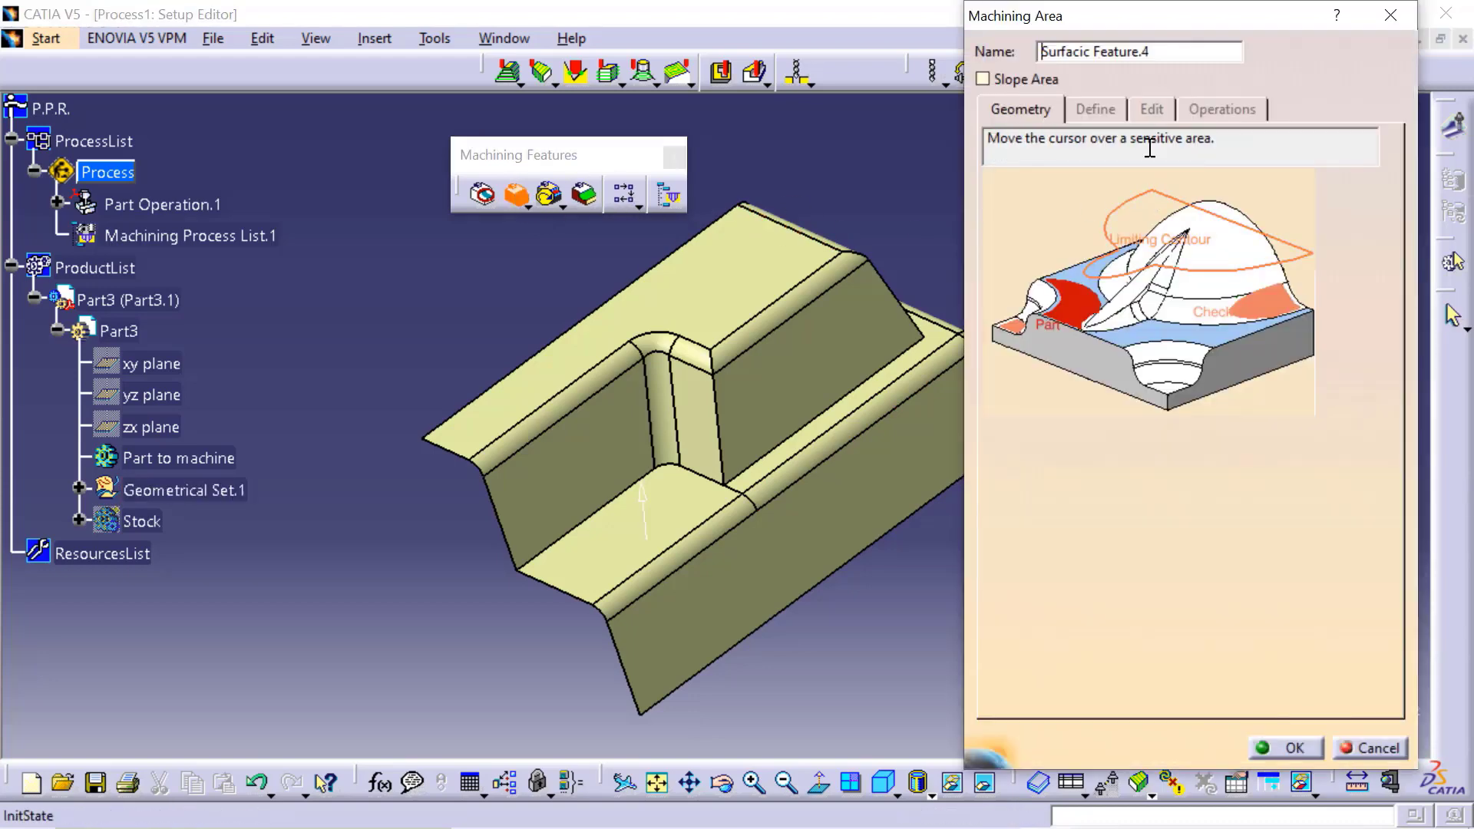
left_click_drag(1152, 51, 1002, 50)
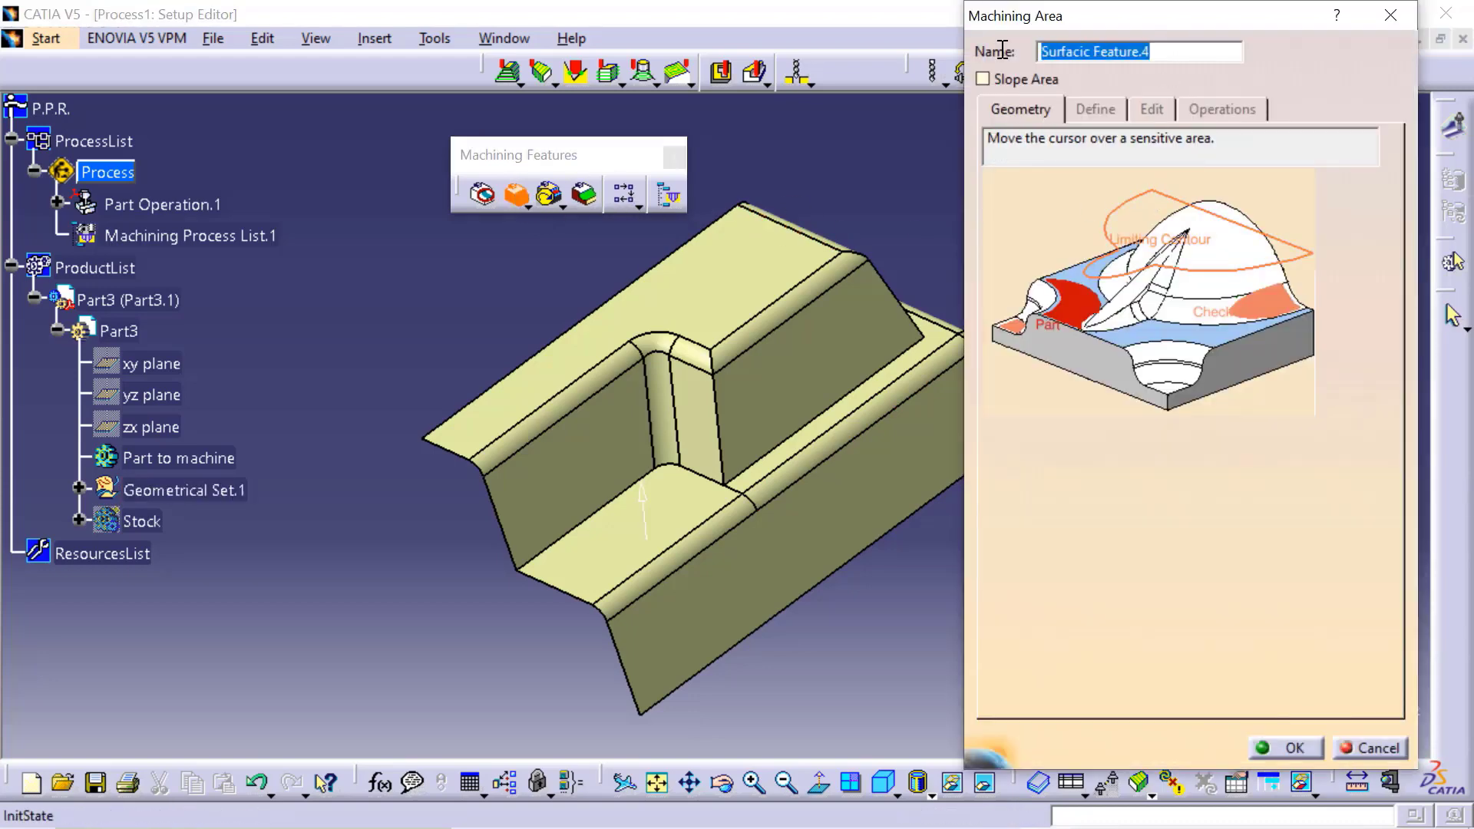
type("Right")
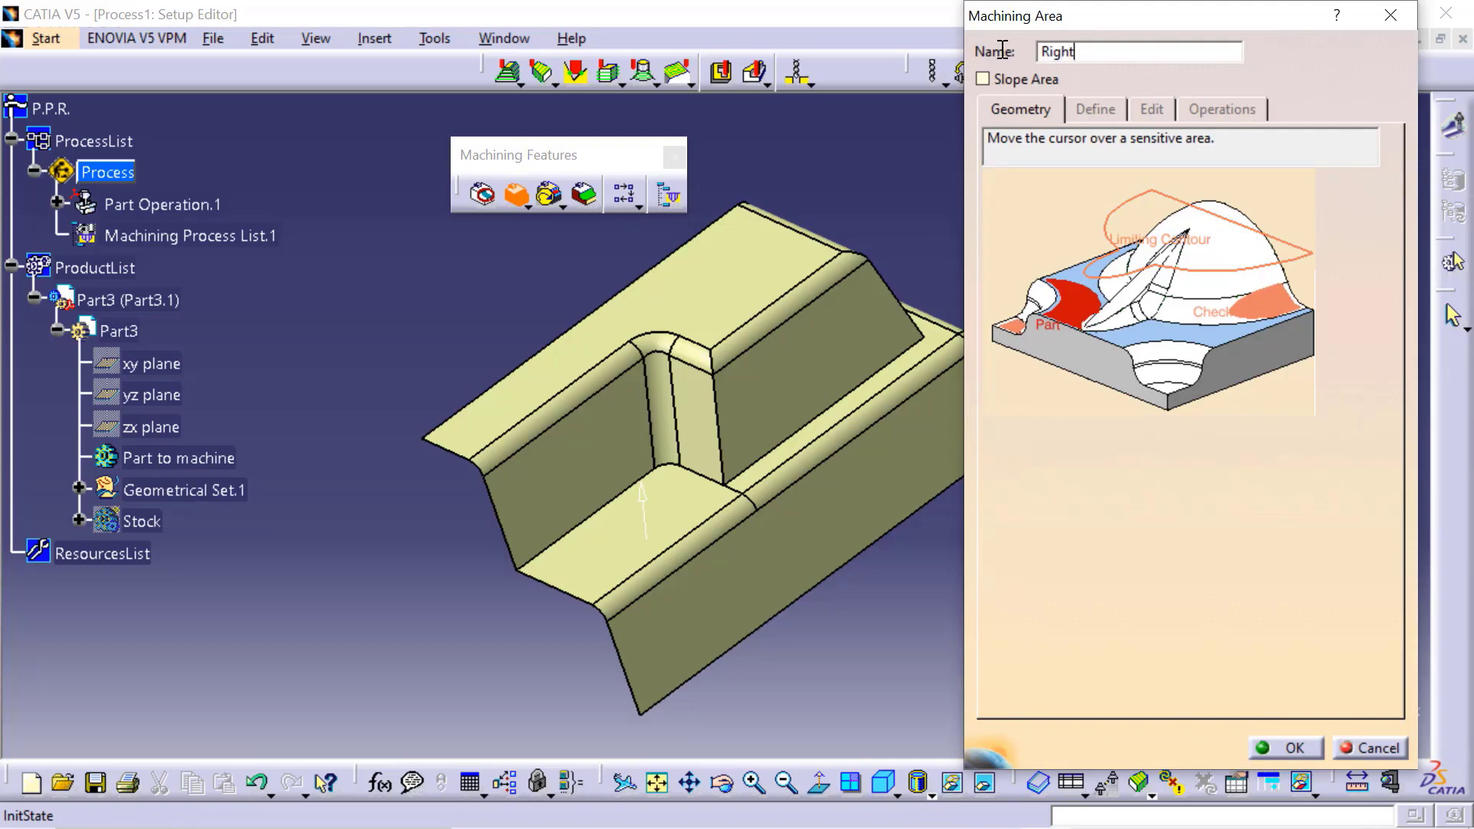
Step: Select the raised block's sloped side and end walls, the ledge around them and its rounded edges as the Right area's Part geometry
right_click(1083, 301)
left_click(1124, 316)
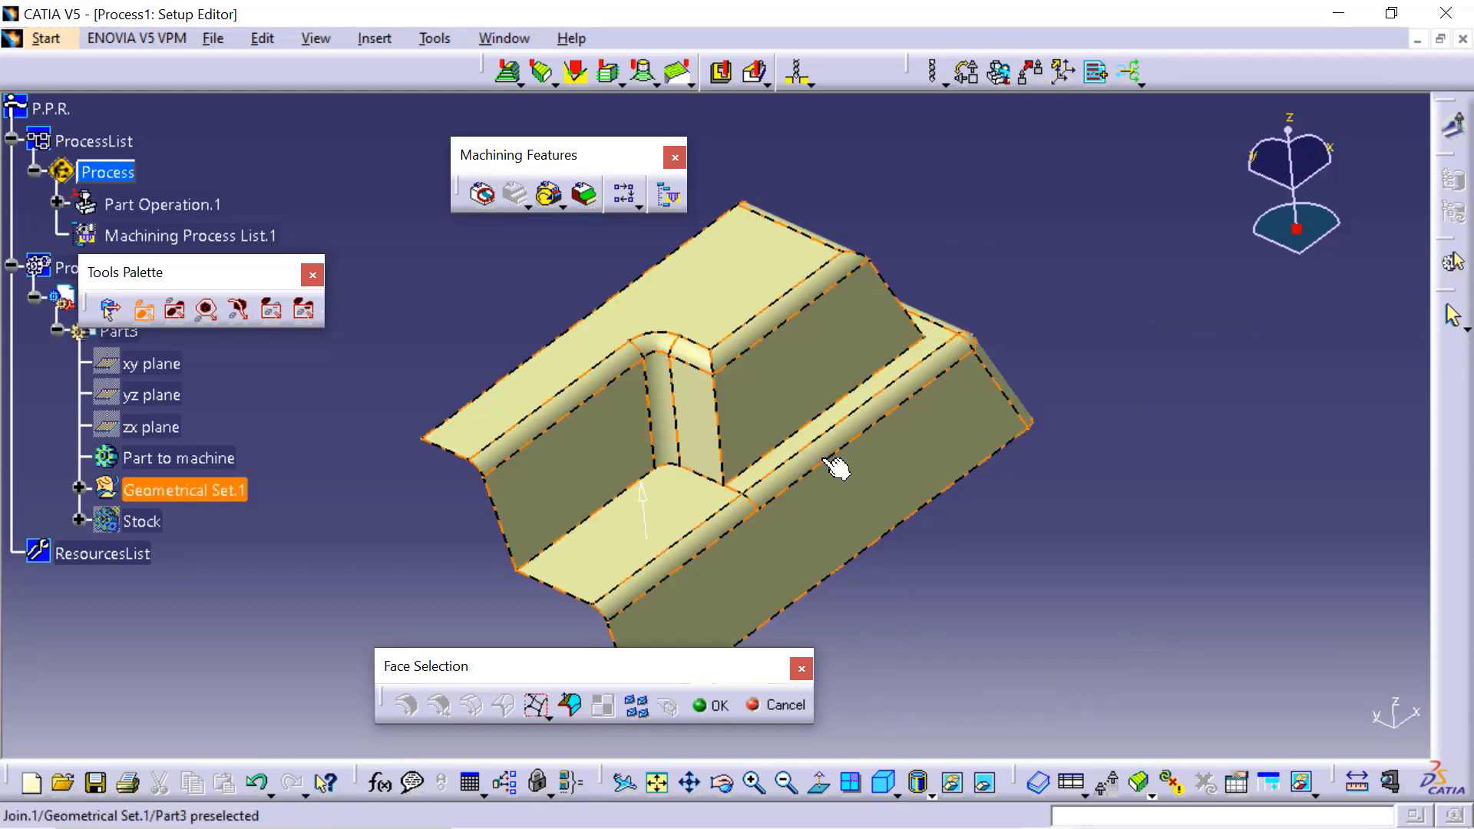
left_click(843, 423)
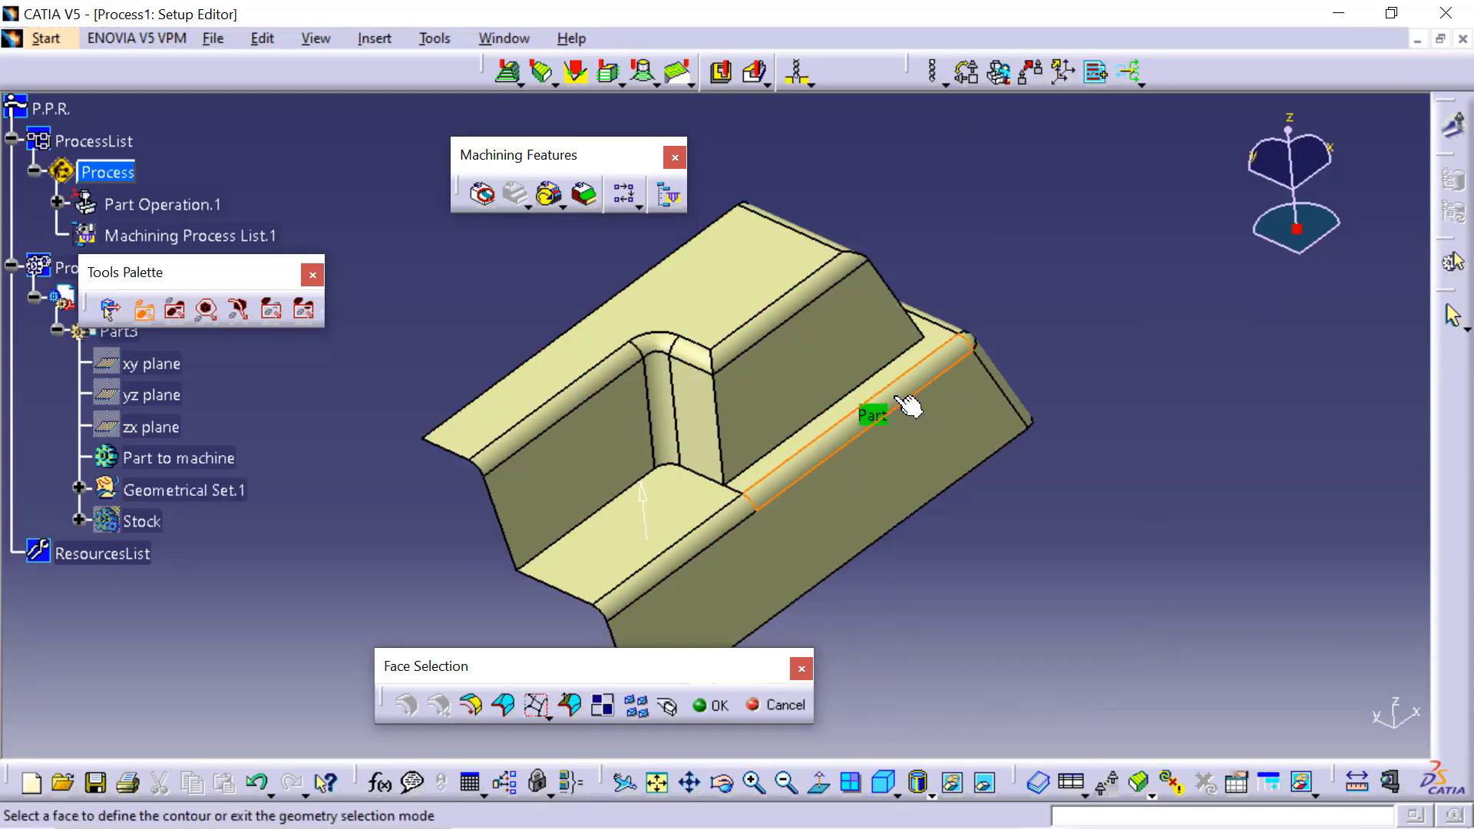
left_click(833, 357)
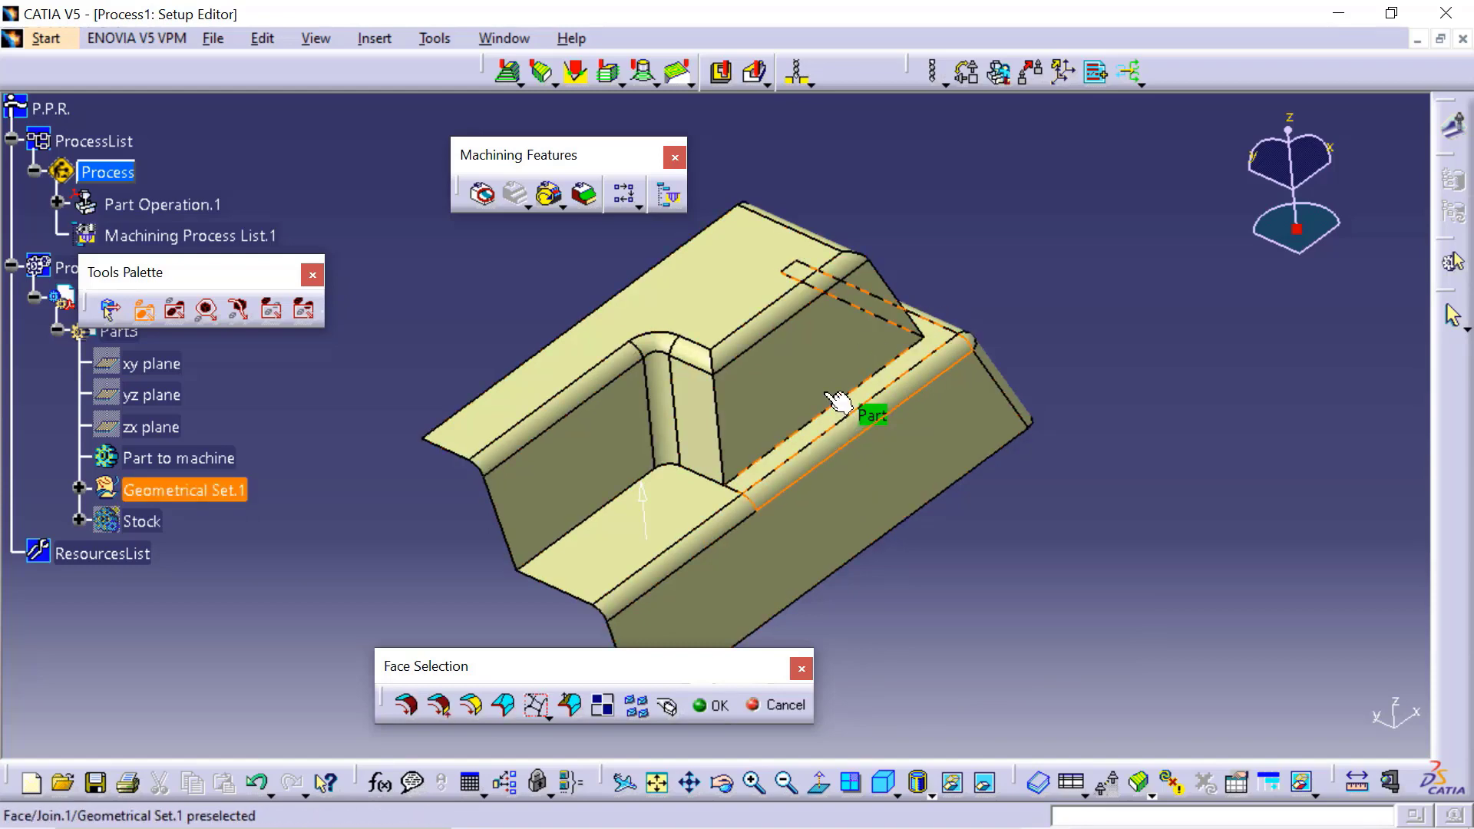
left_click(830, 386)
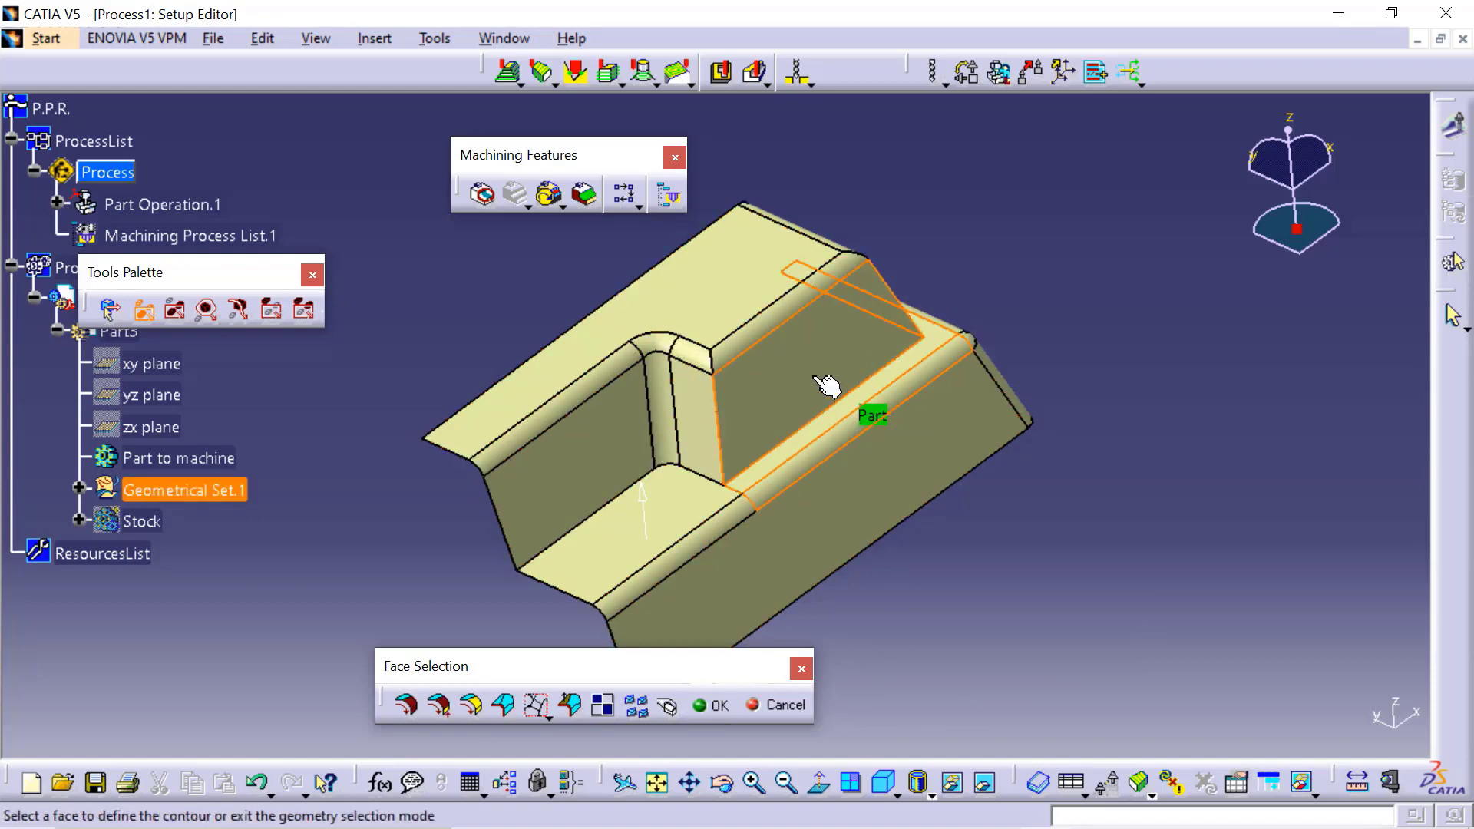
left_click(723, 783)
left_click_drag(877, 667, 694, 592)
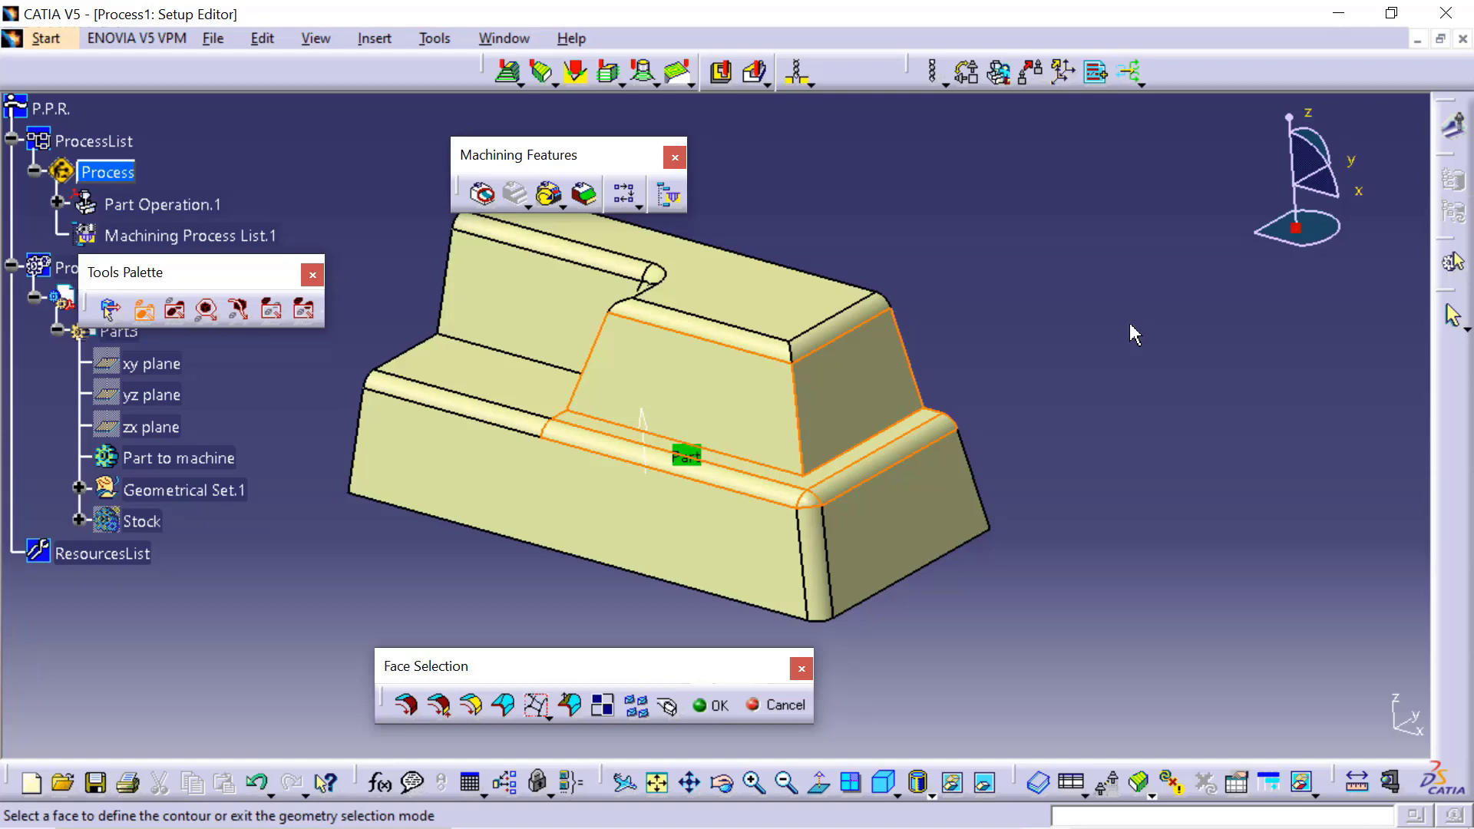
double_click(1109, 326)
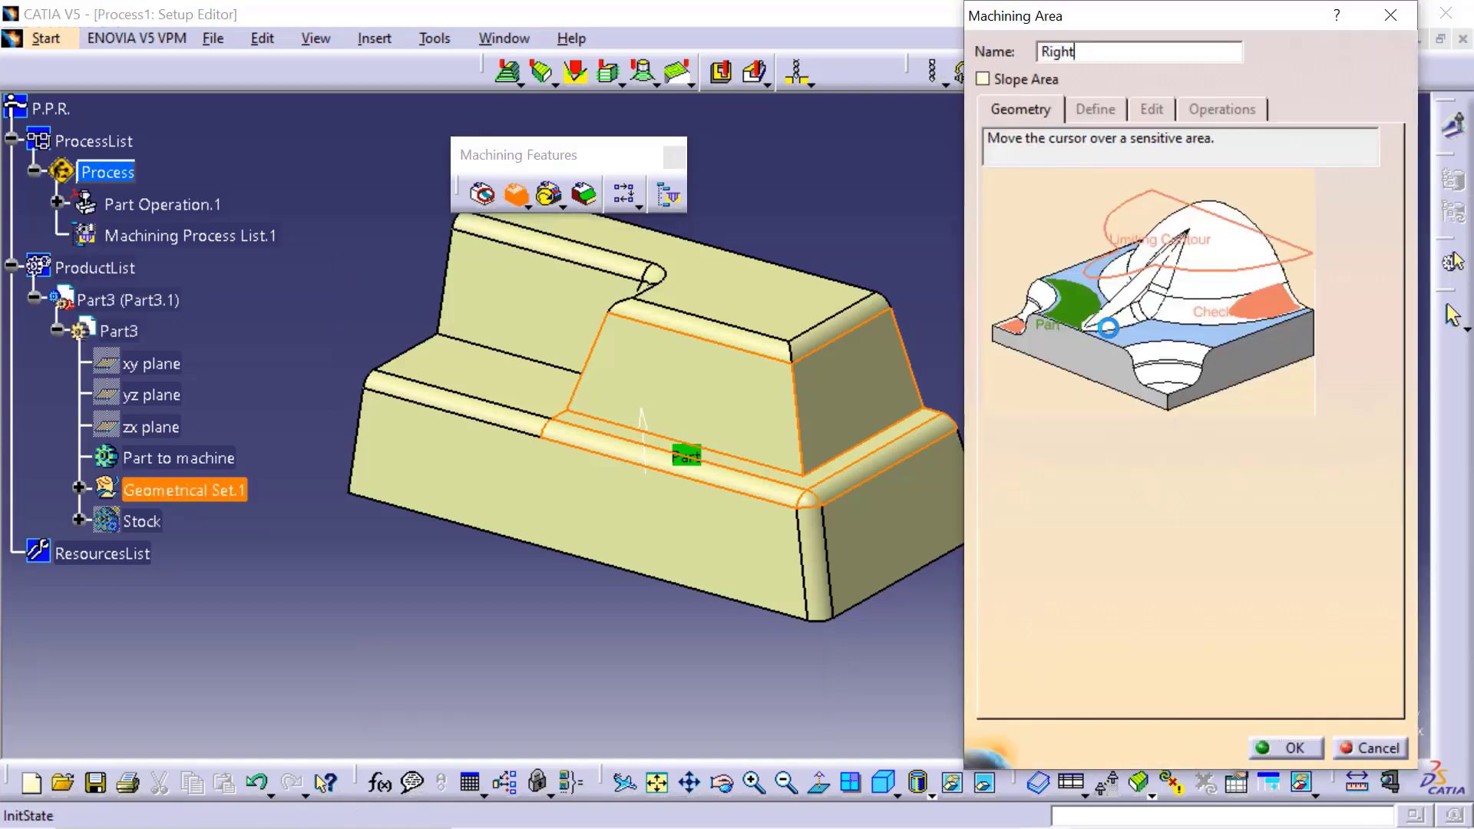
Step: Accept the Right area and select the base's outer side wall, vertical corner fillet and end wall as a new machining area's Part geometry
left_click(1288, 747)
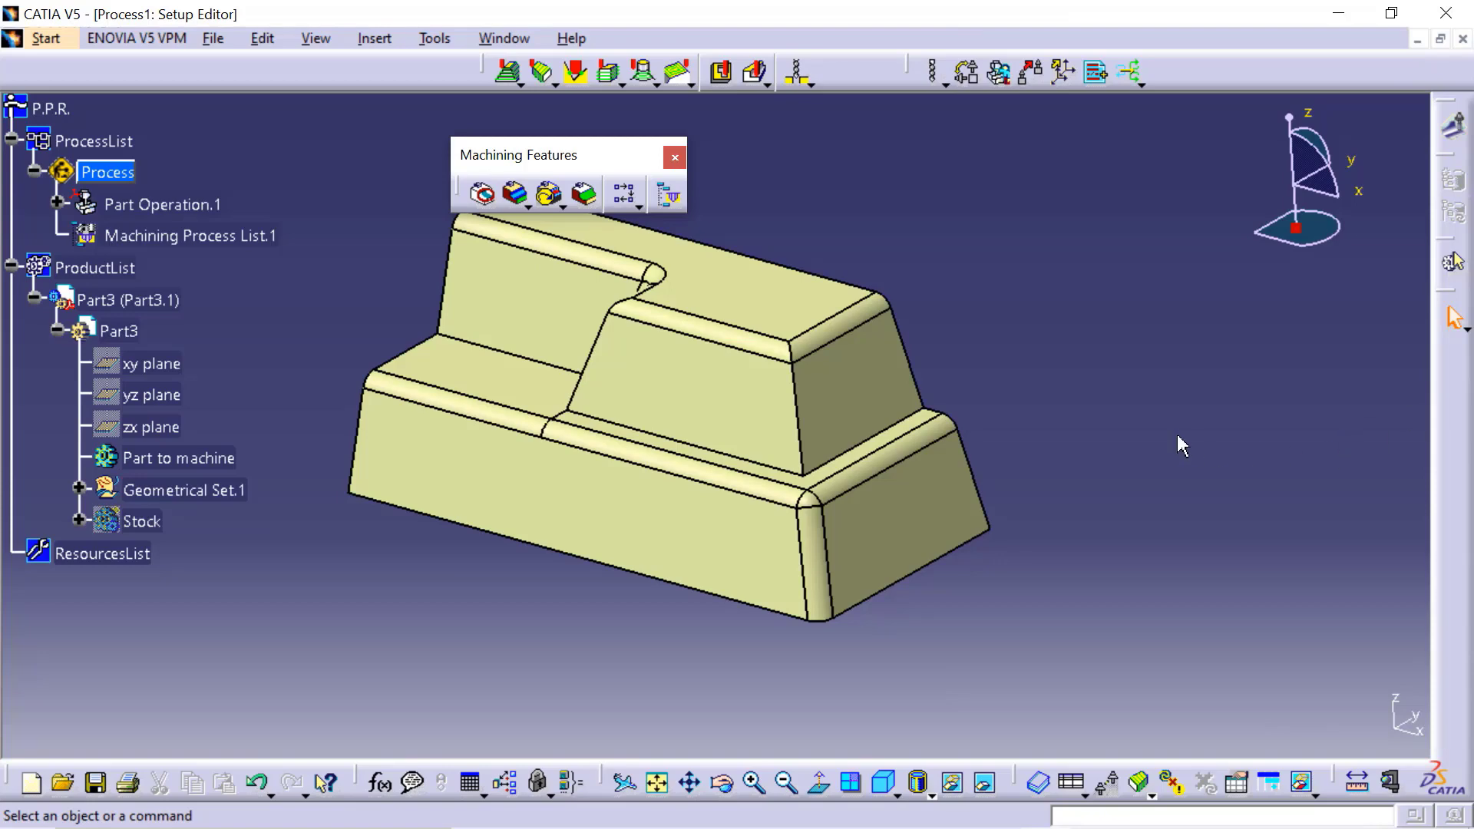
left_click(507, 196)
right_click(1079, 304)
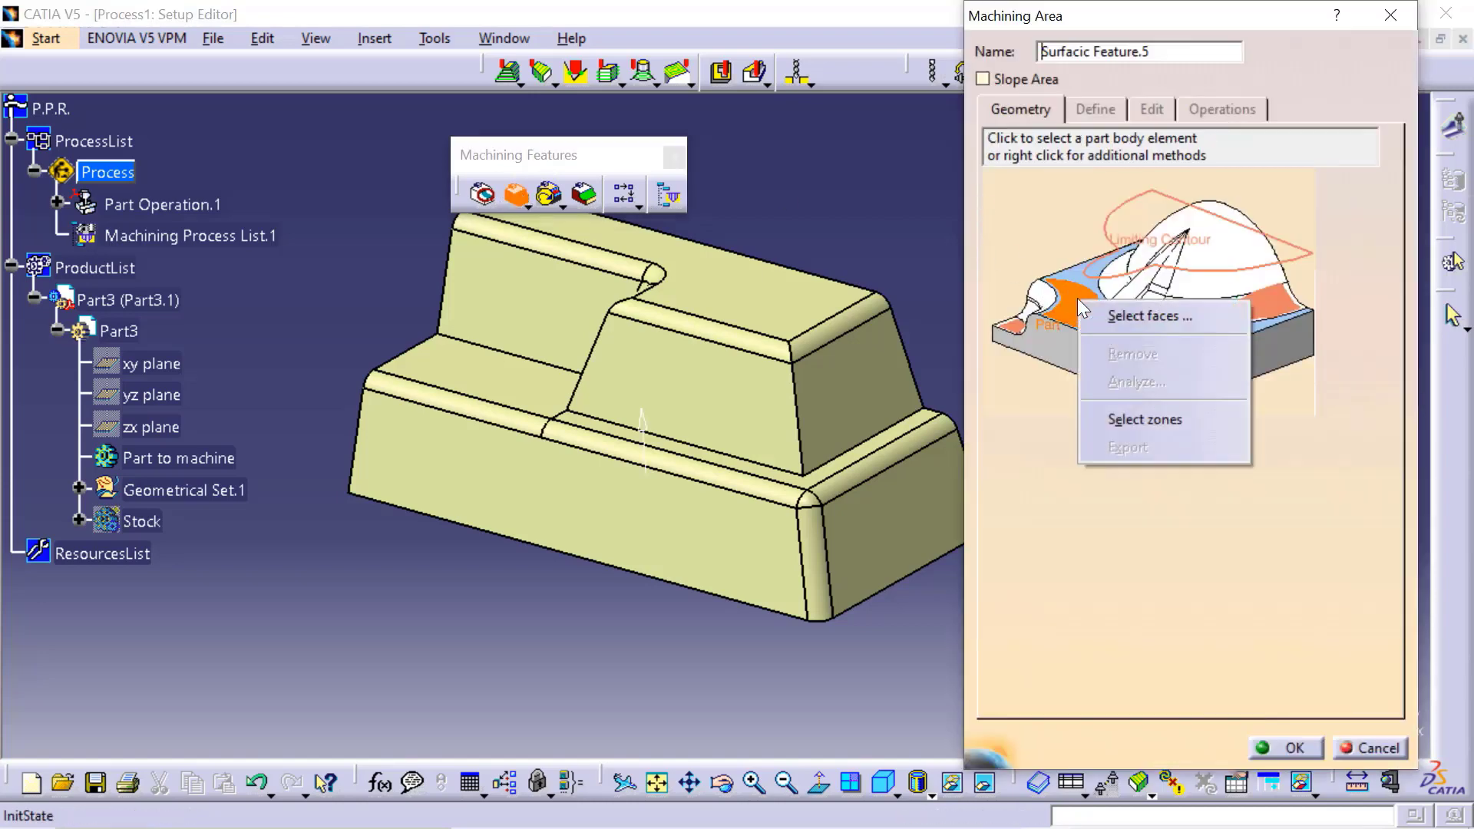
left_click(1121, 318)
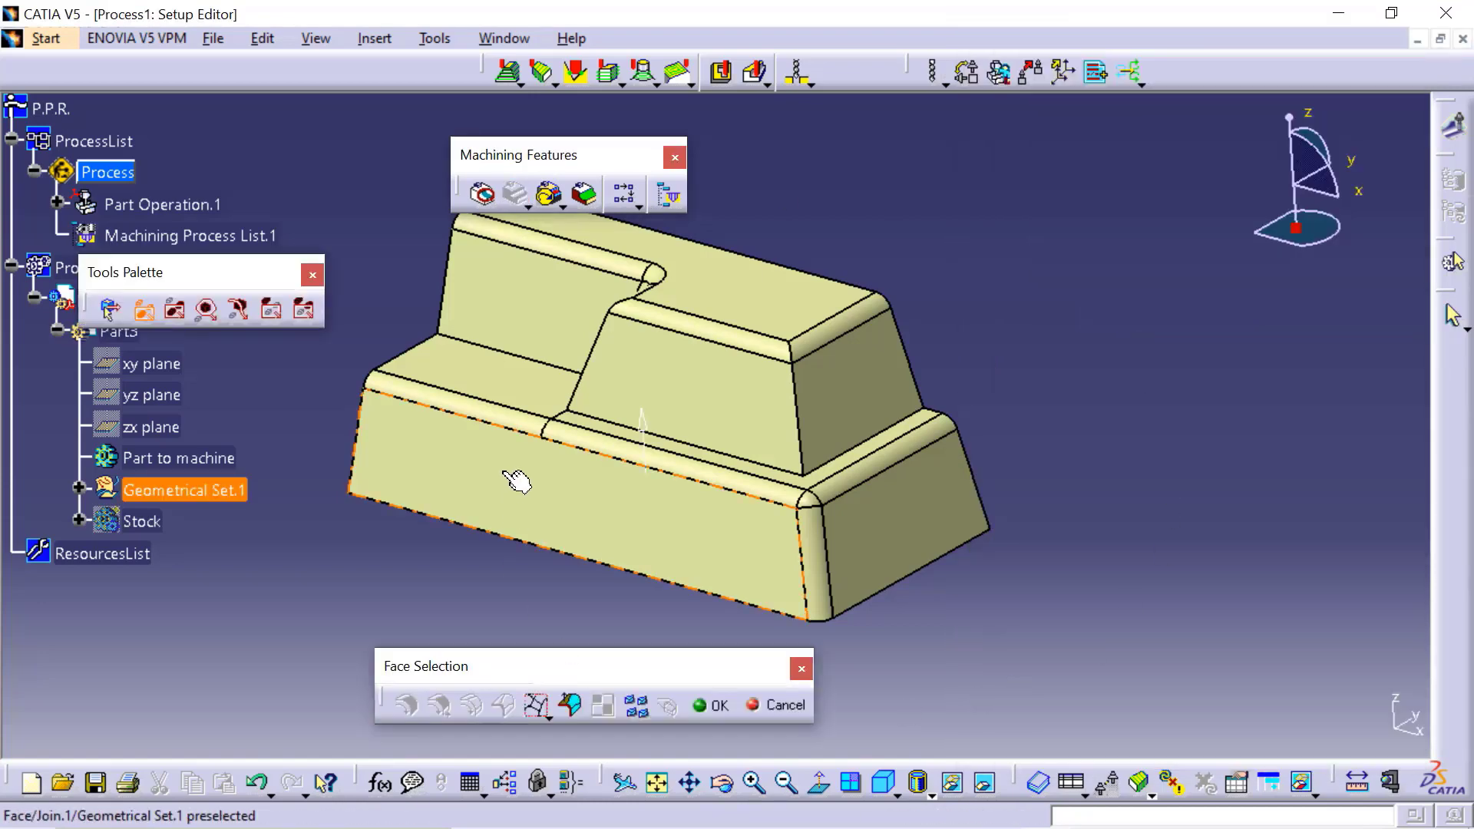
left_click(825, 581)
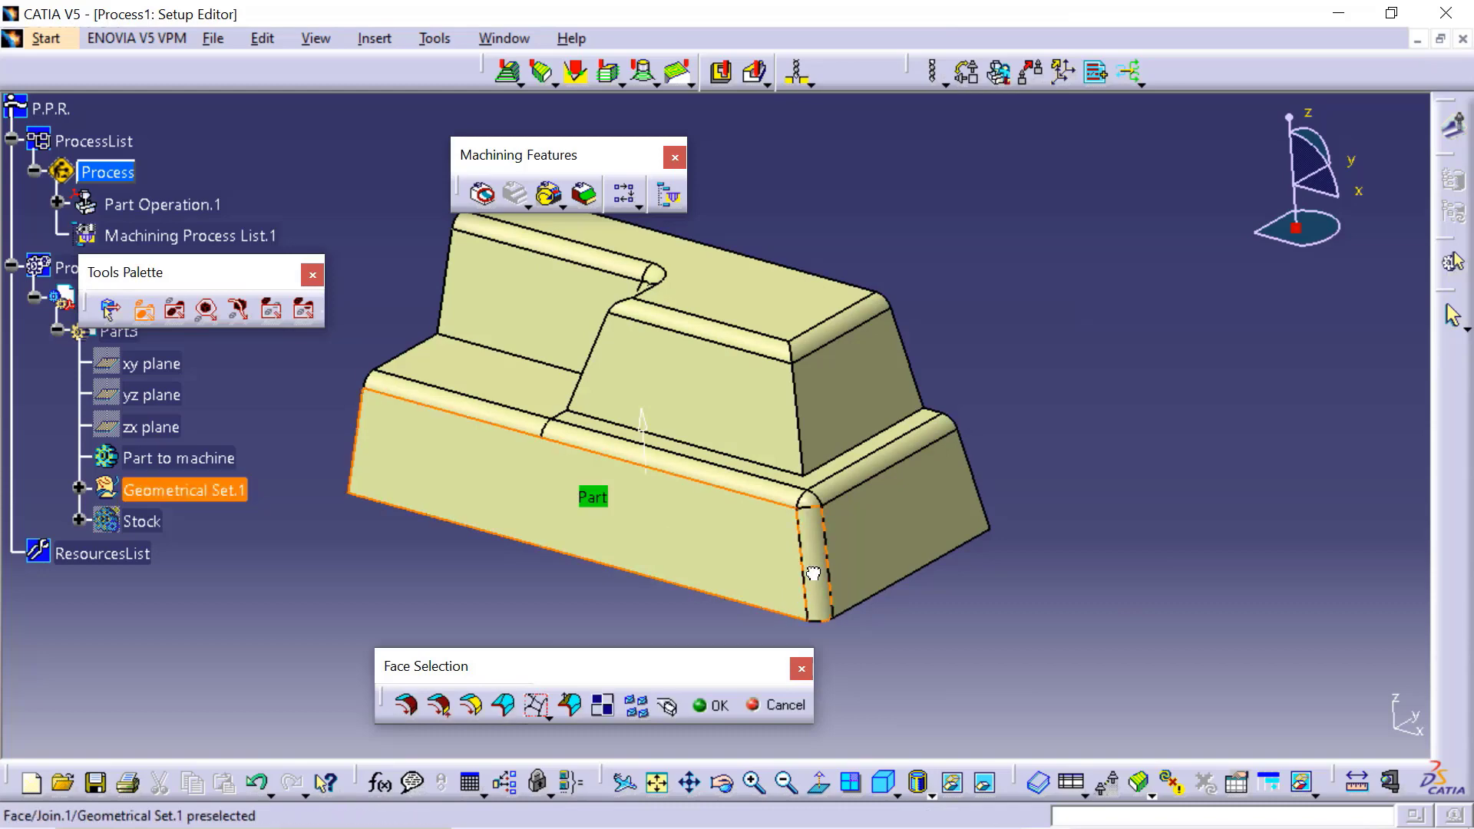
double_click(1112, 403)
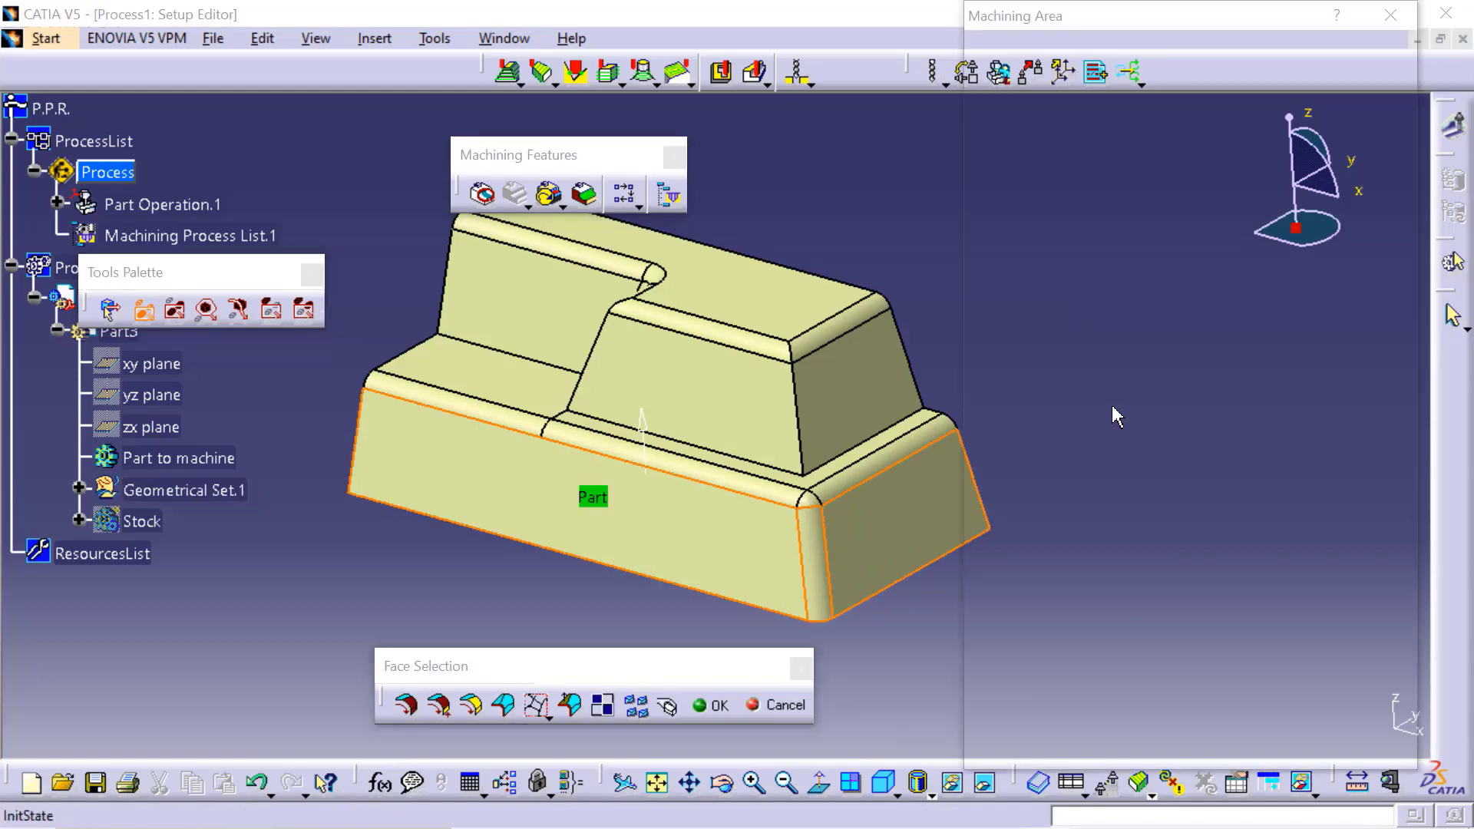
Step: Name the machining area of the base's outer walls Bottom and accept it
left_click_drag(1173, 53, 962, 53)
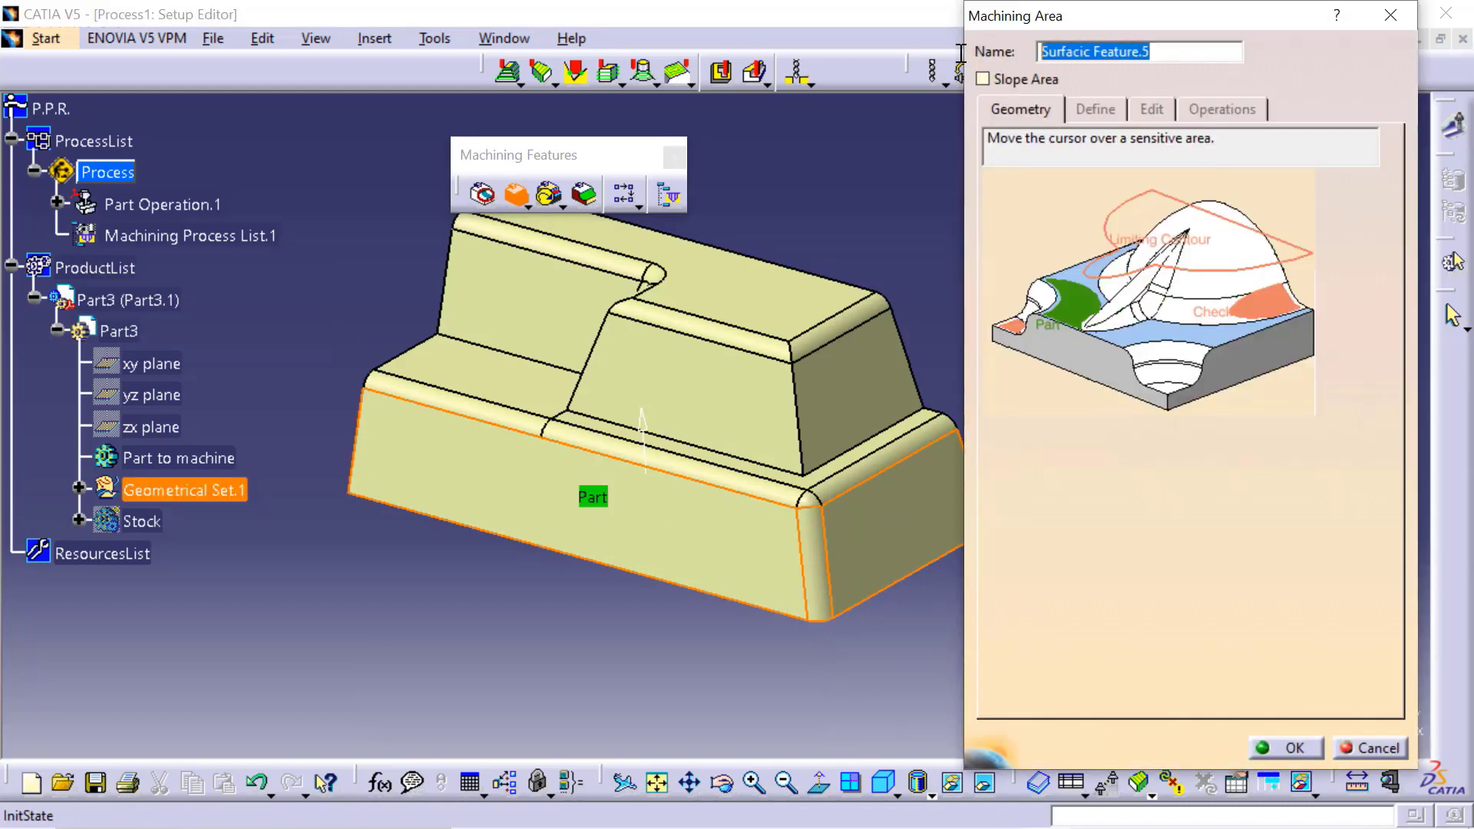
type("Bottom")
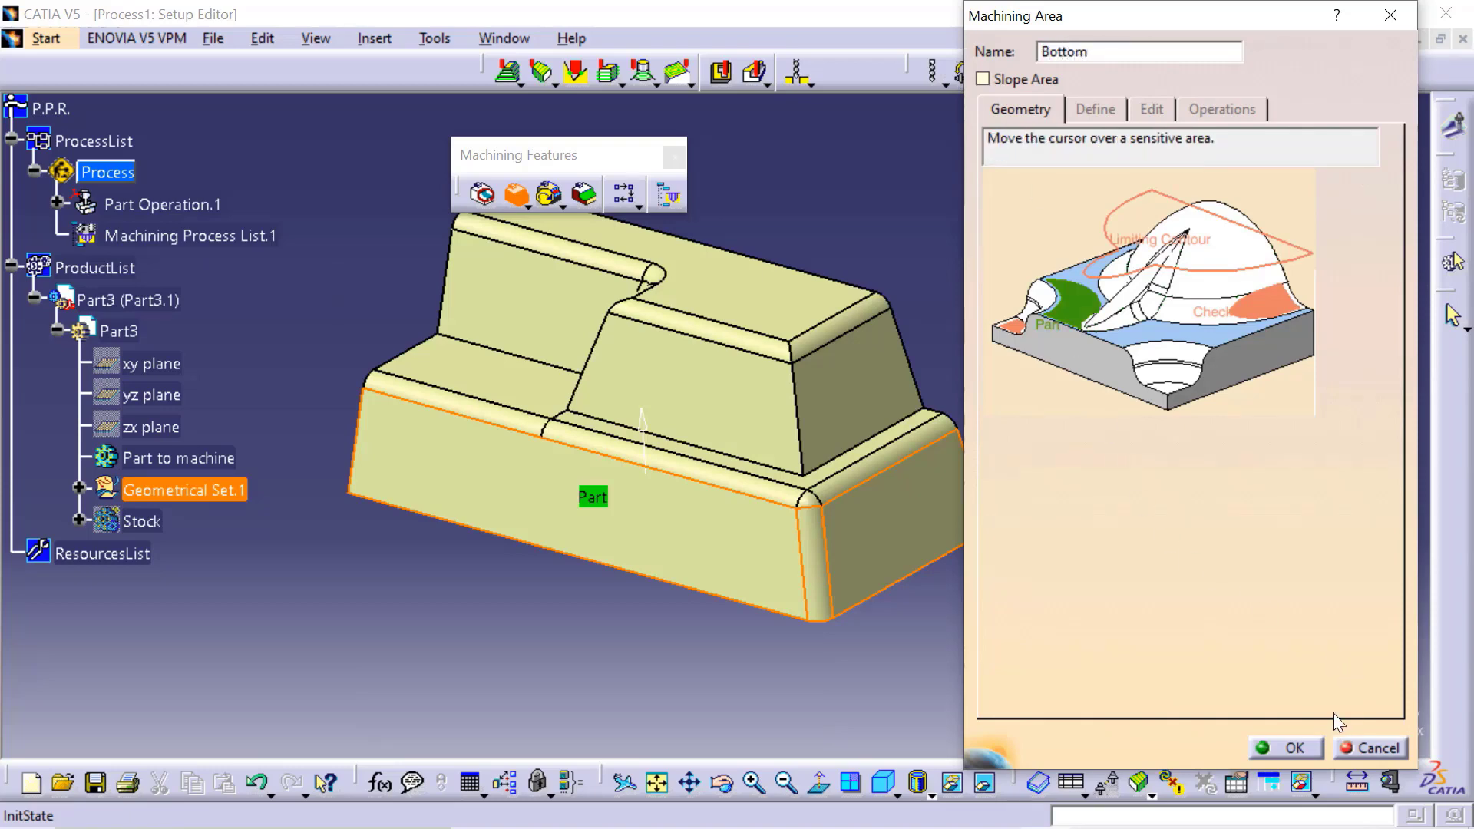
left_click(1298, 745)
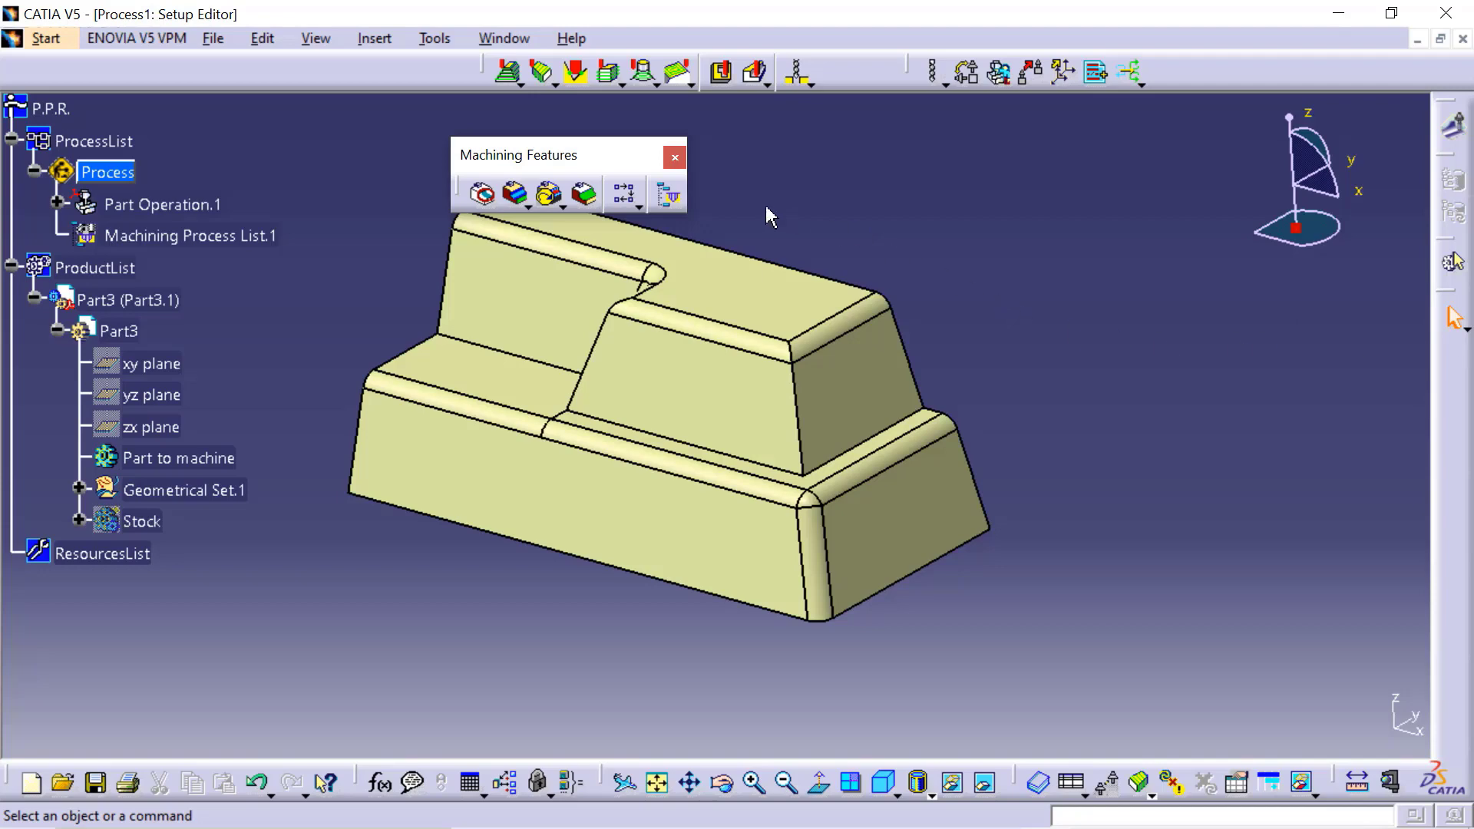
Step: Start a rework area based on the Whole feature from the Manufacturing View and name it Rework
left_click(670, 197)
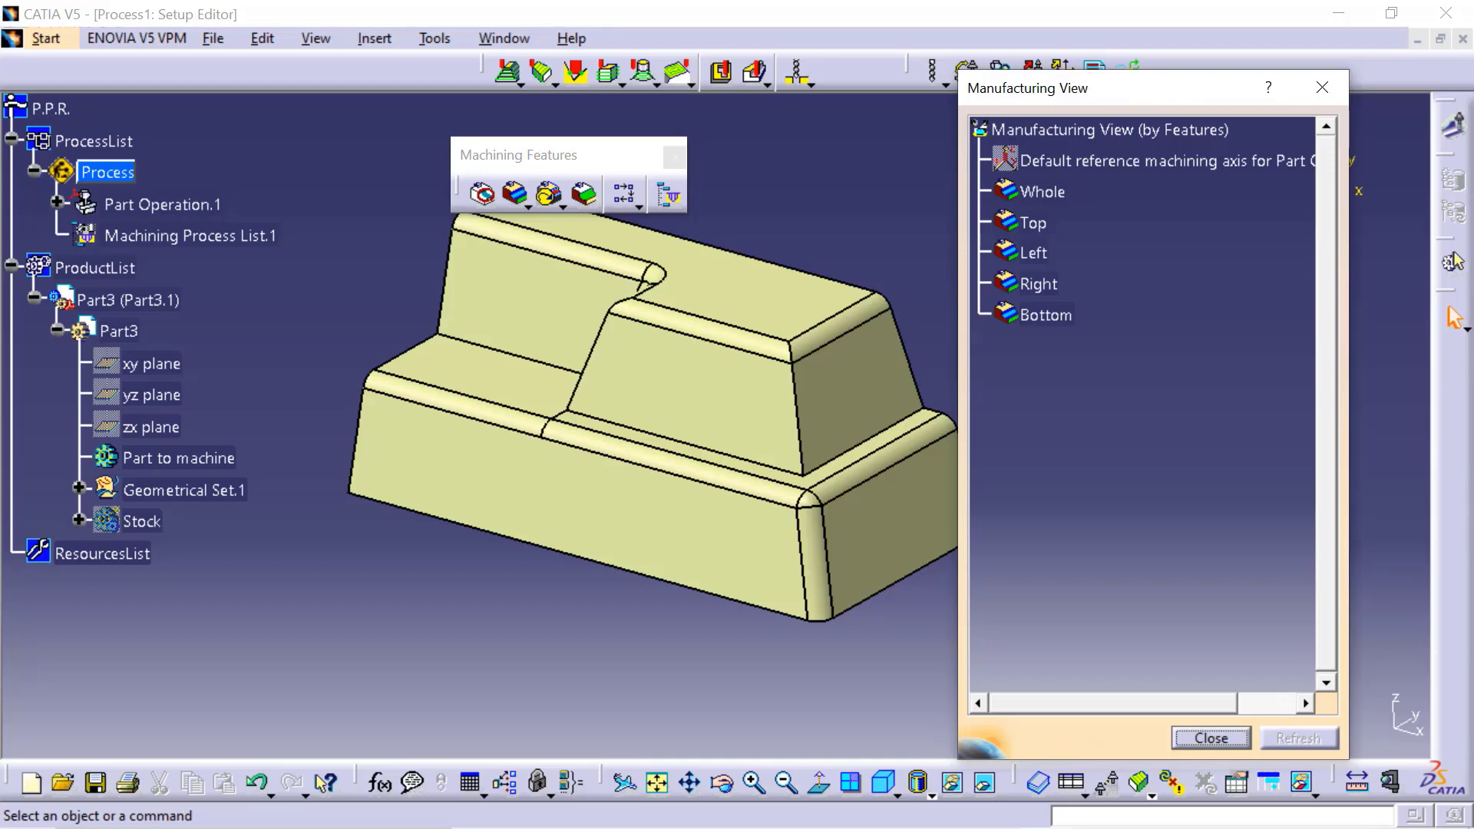
left_click(1054, 196)
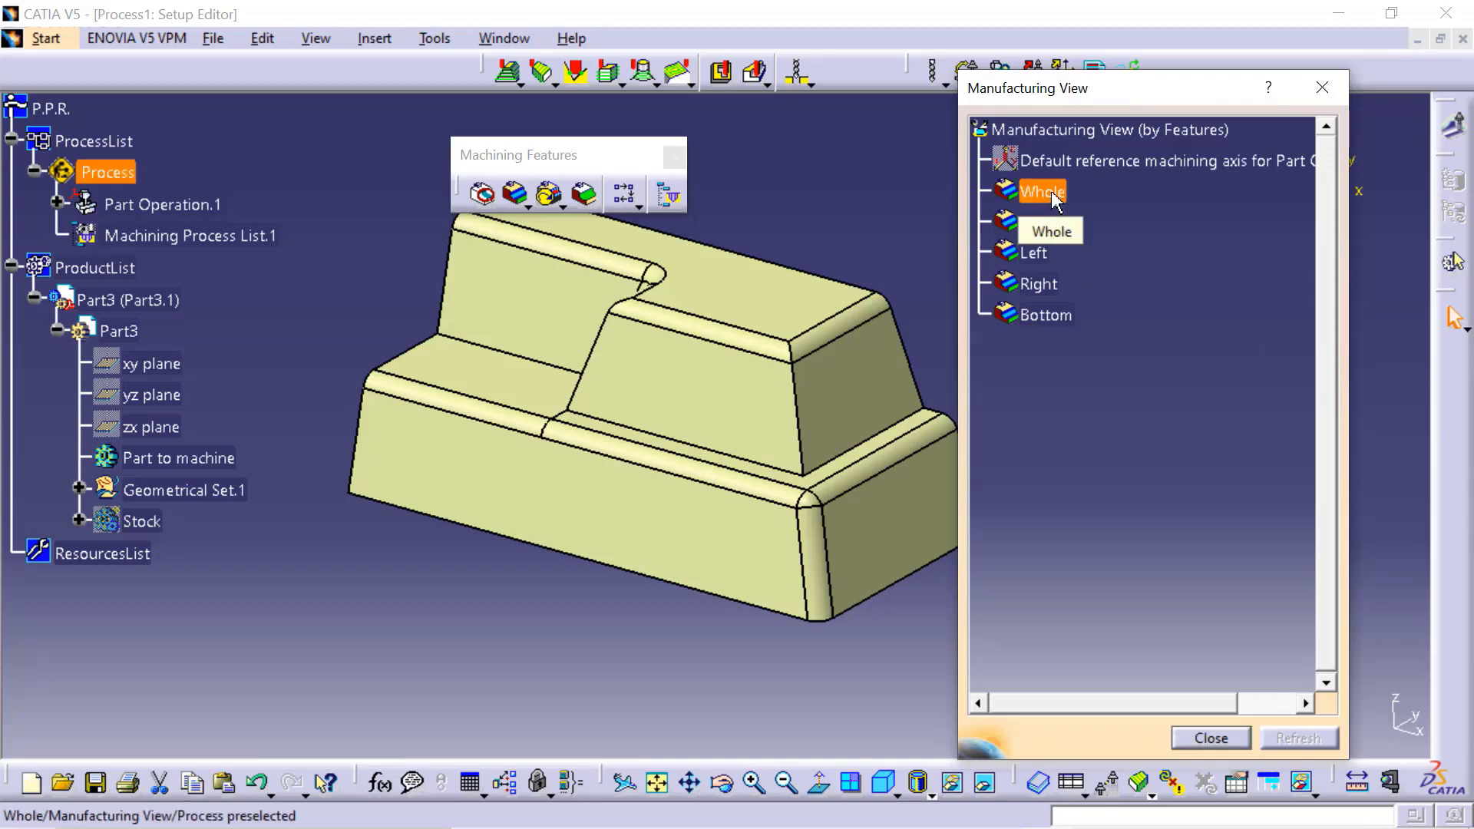
left_click(549, 196)
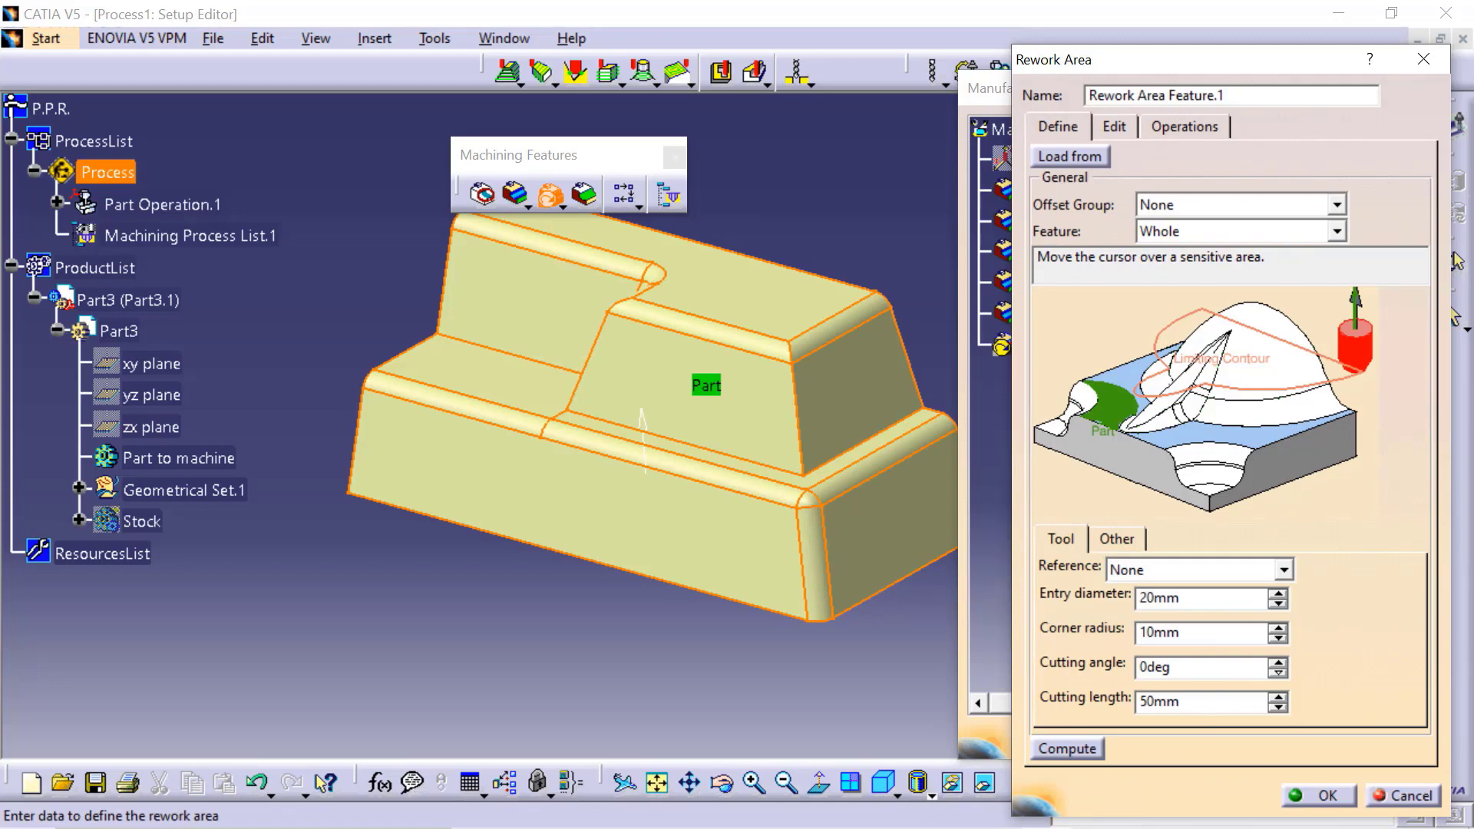
left_click_drag(1234, 102, 1038, 95)
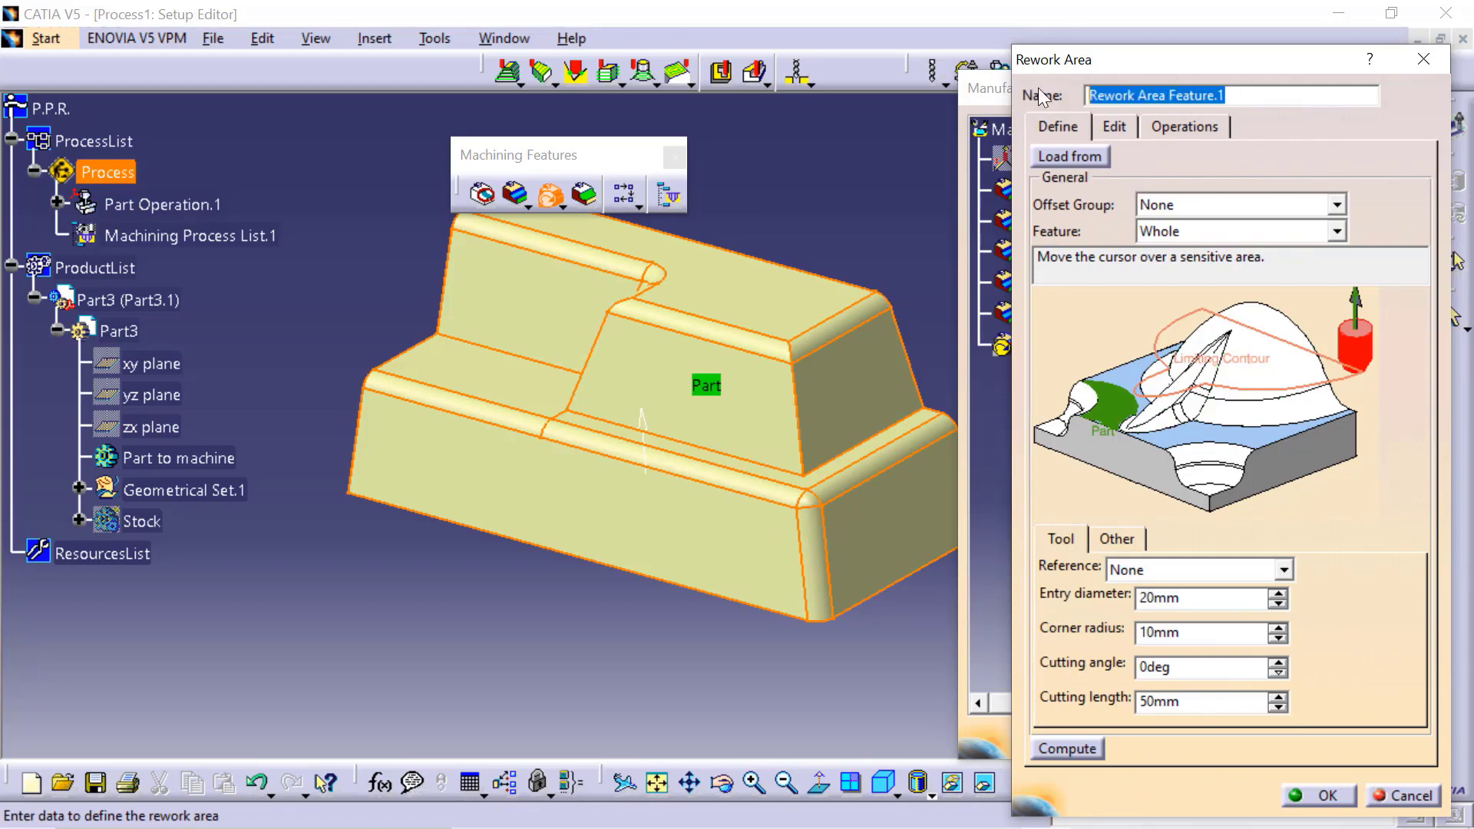
type("Rewor")
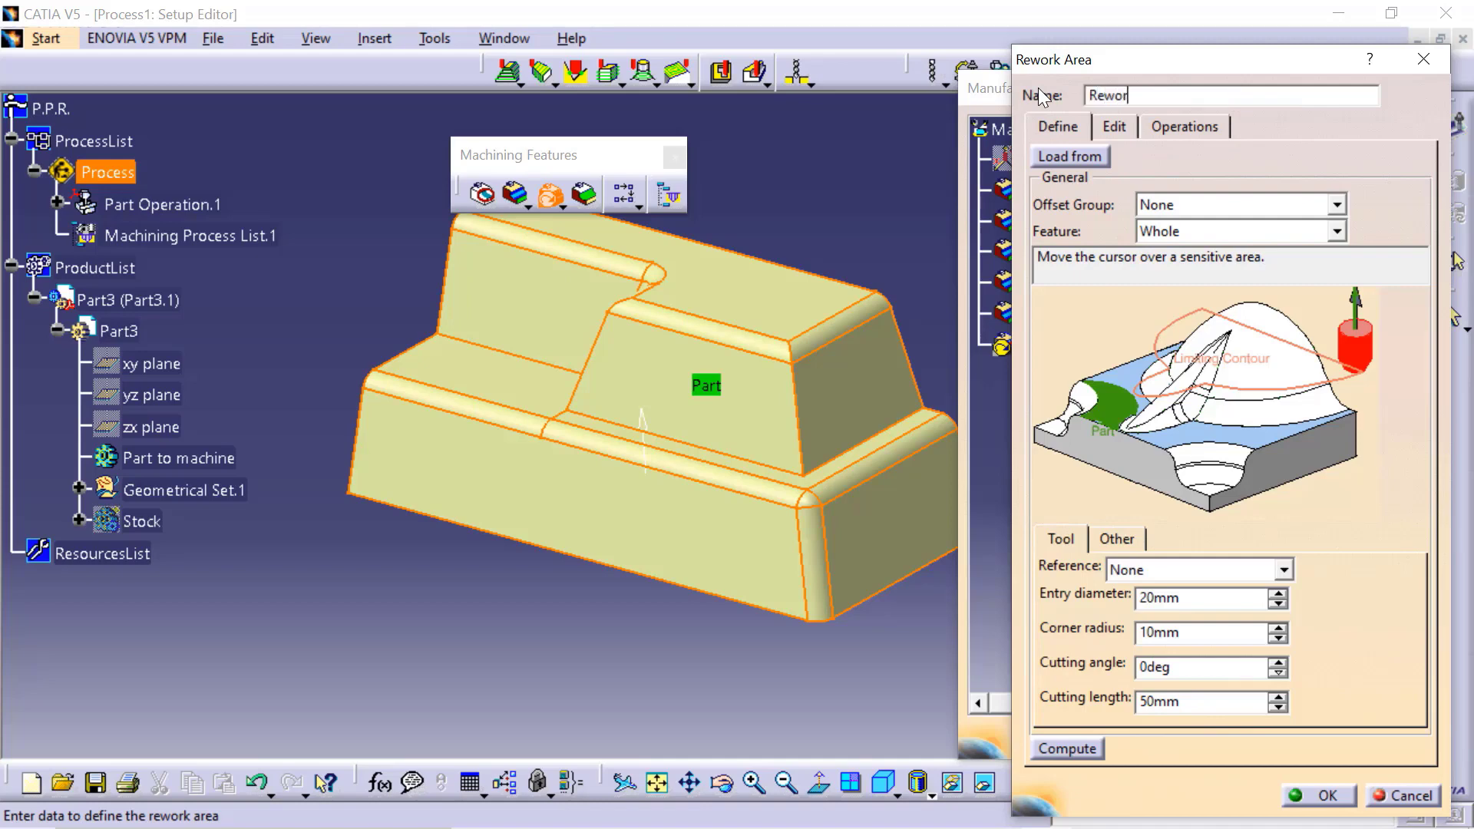
type("k")
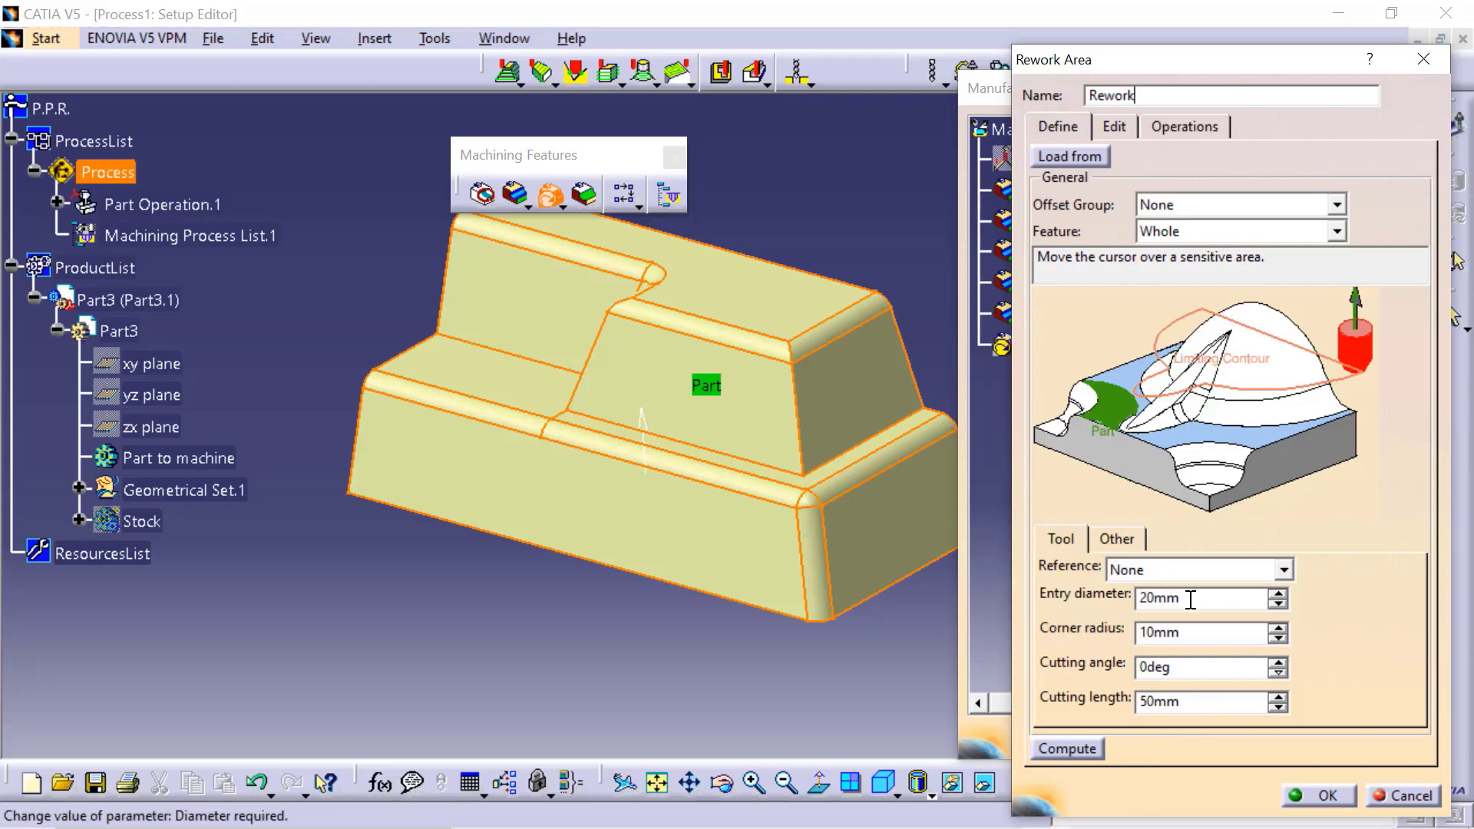
Step: Set the rework tool's entry diameter to 10 mm and corner radius to 5 mm, and compute the rework area
left_click_drag(1187, 599, 1039, 607)
type("10mm")
left_click_drag(1196, 633, 1093, 632)
type("5")
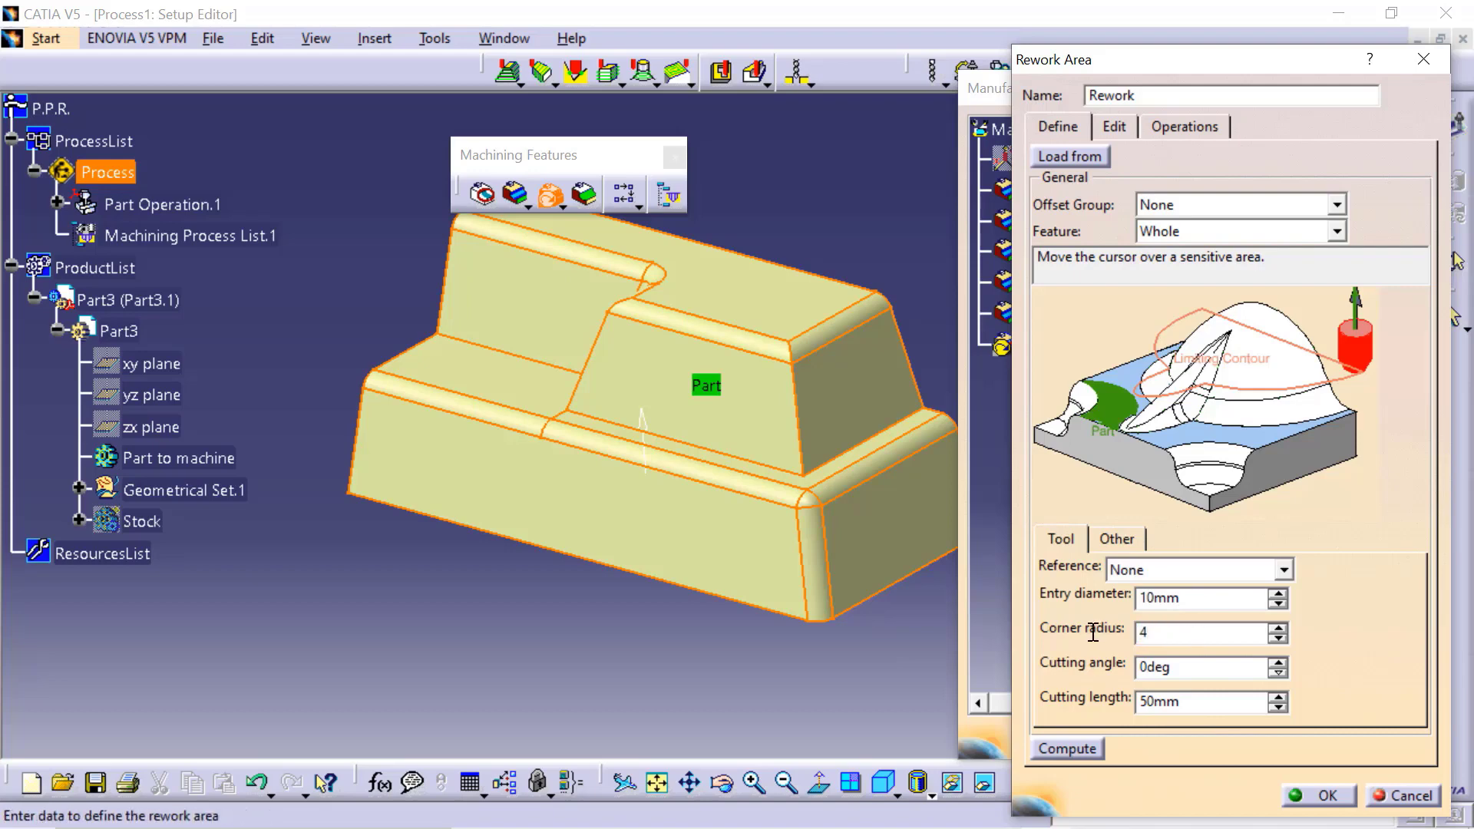
type("mm")
left_click(1088, 750)
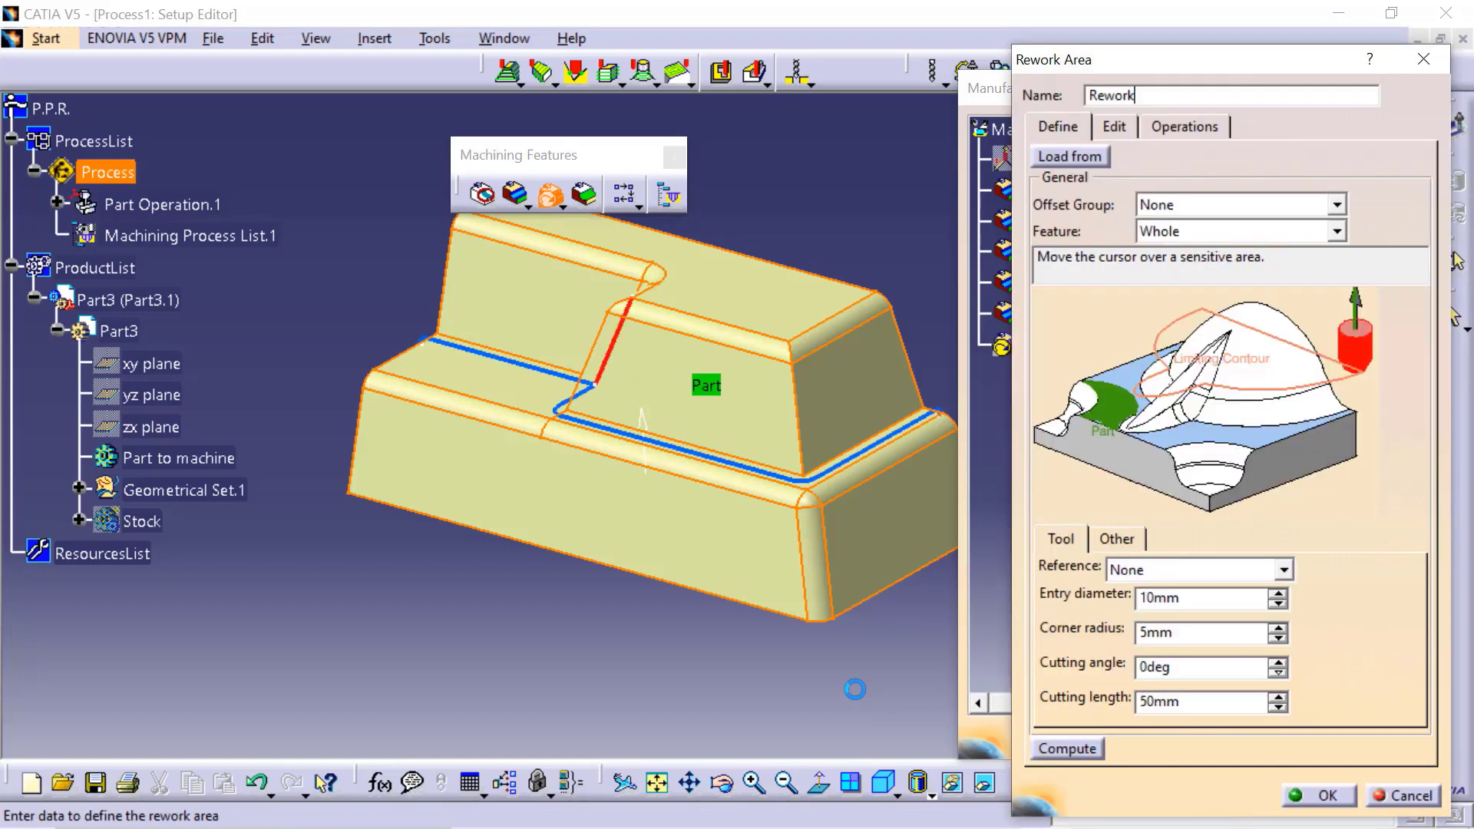
Step: Inspect the computed rework lines along the part's inner corners, accept the Rework area and close the Manufacturing View
left_click(722, 783)
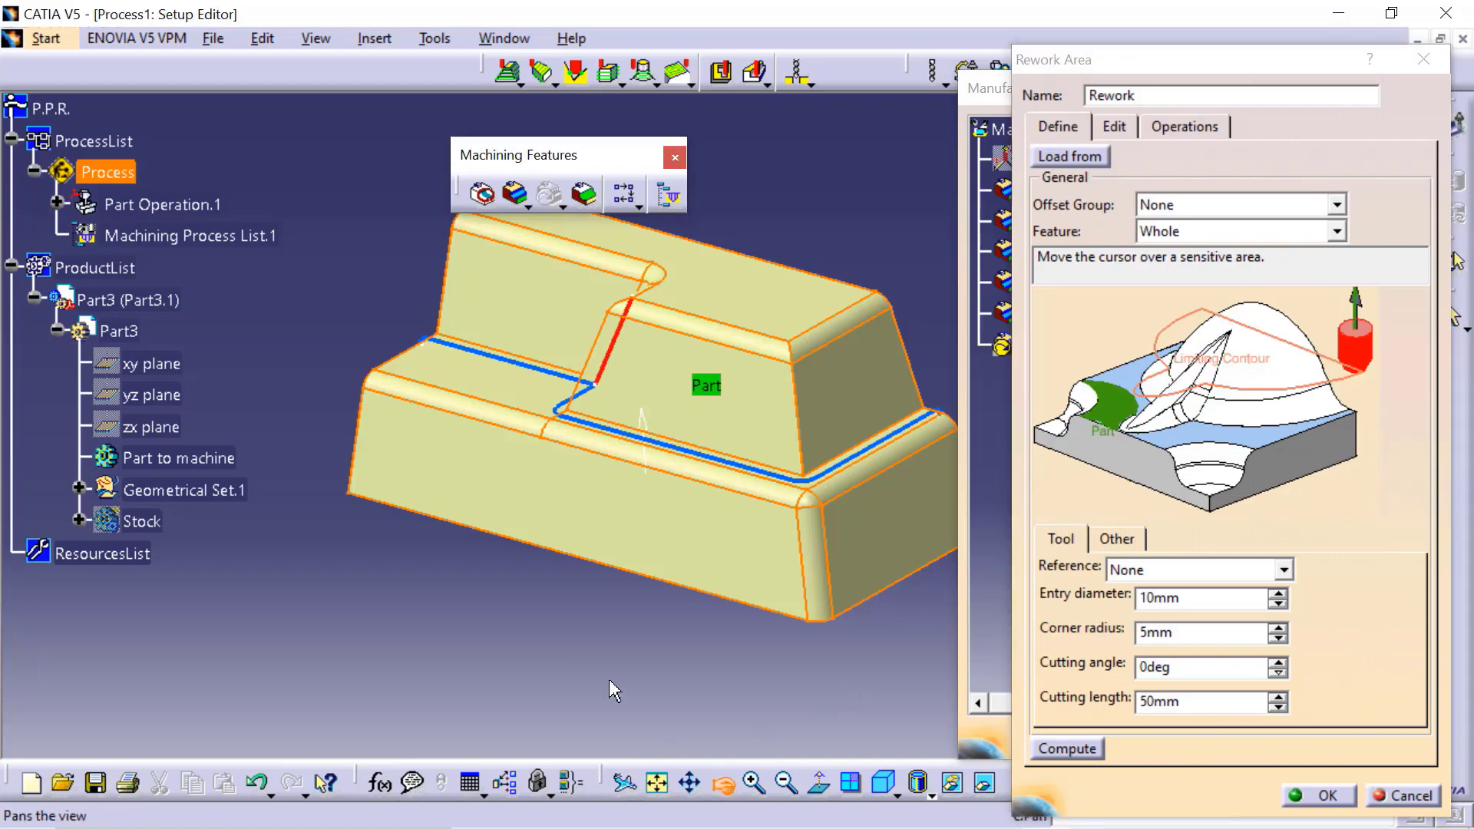
left_click_drag(610, 679, 873, 675)
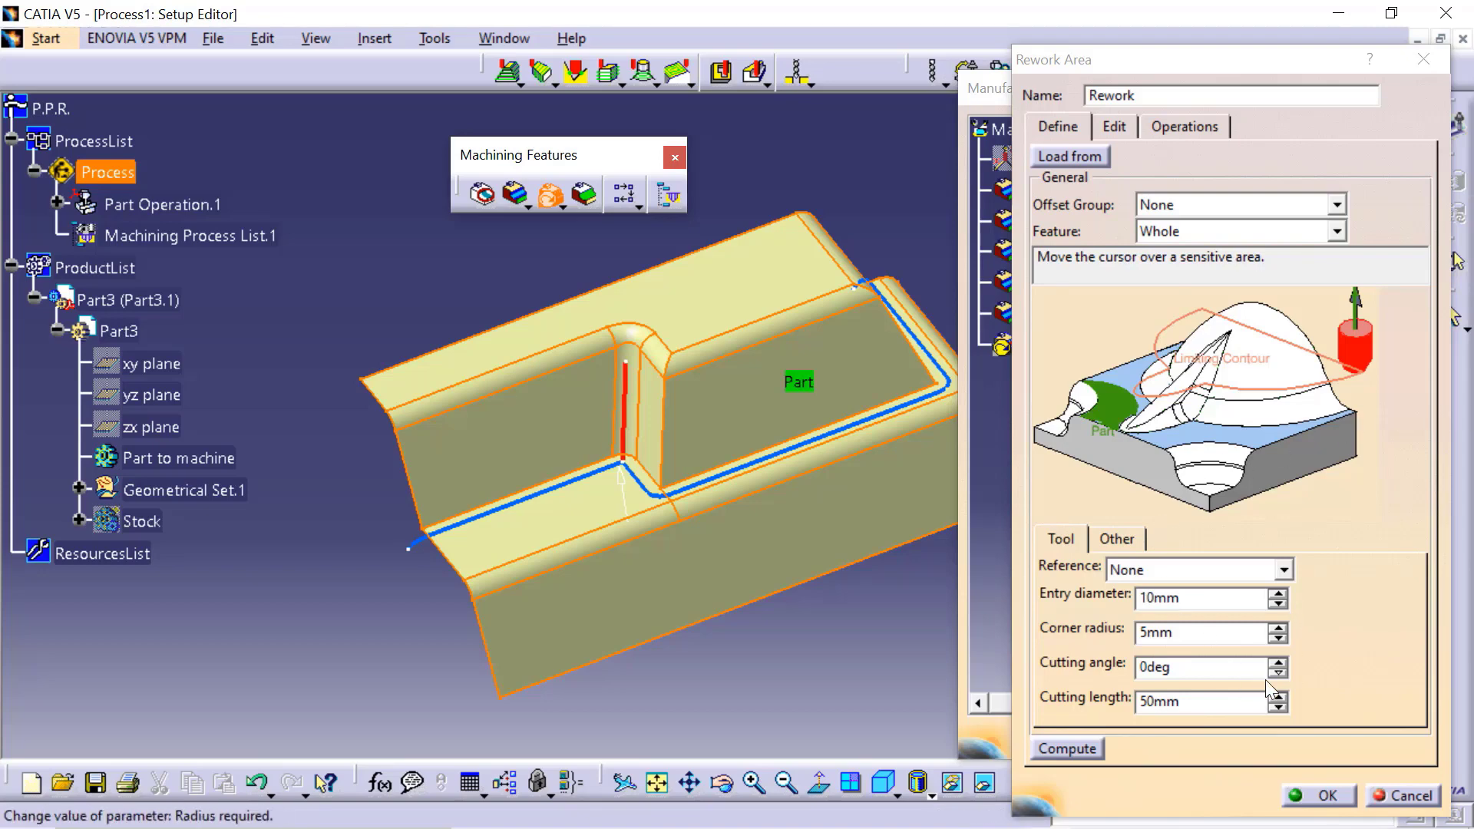
left_click(1321, 795)
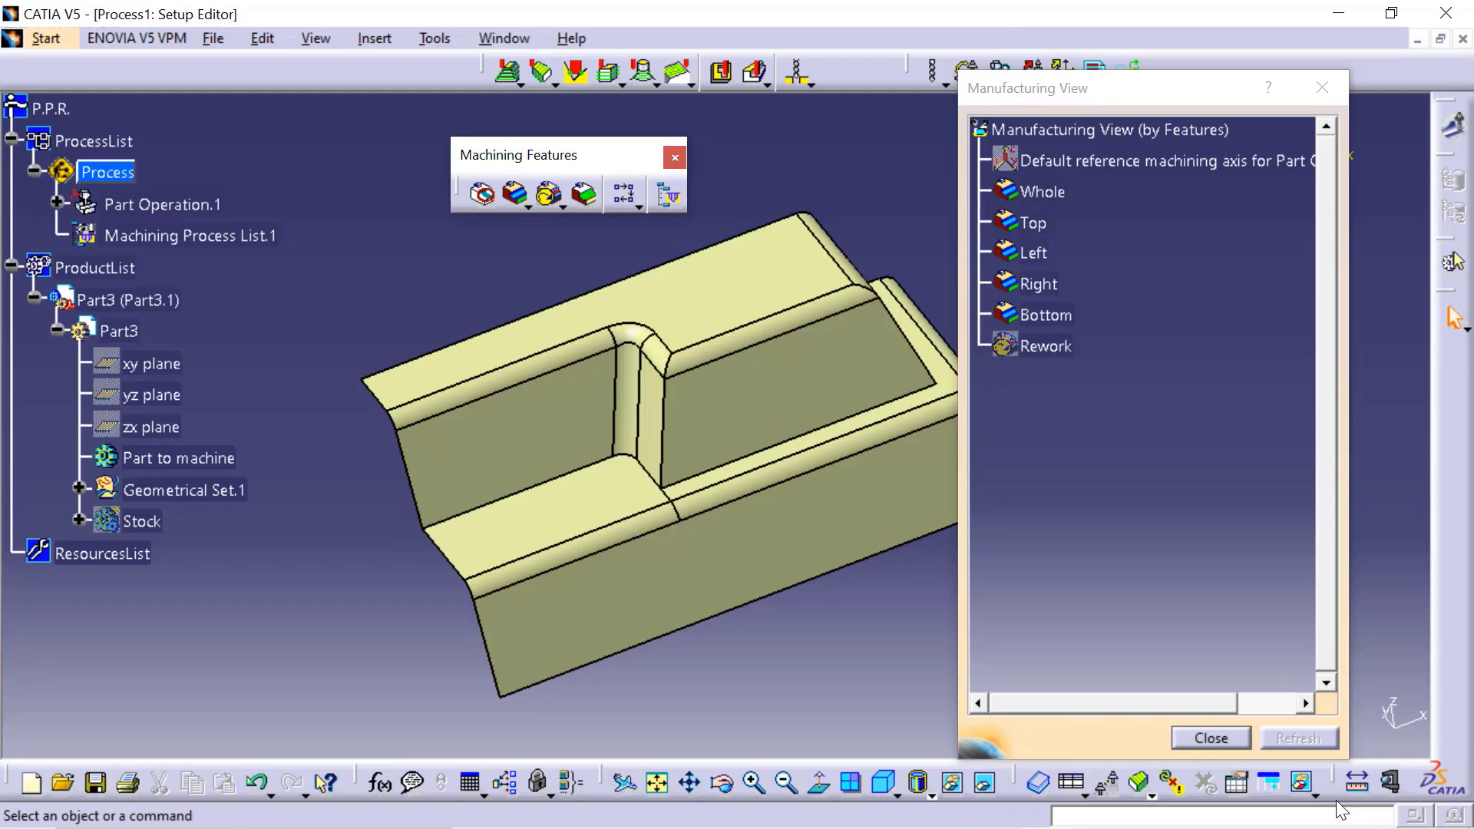
left_click(1211, 737)
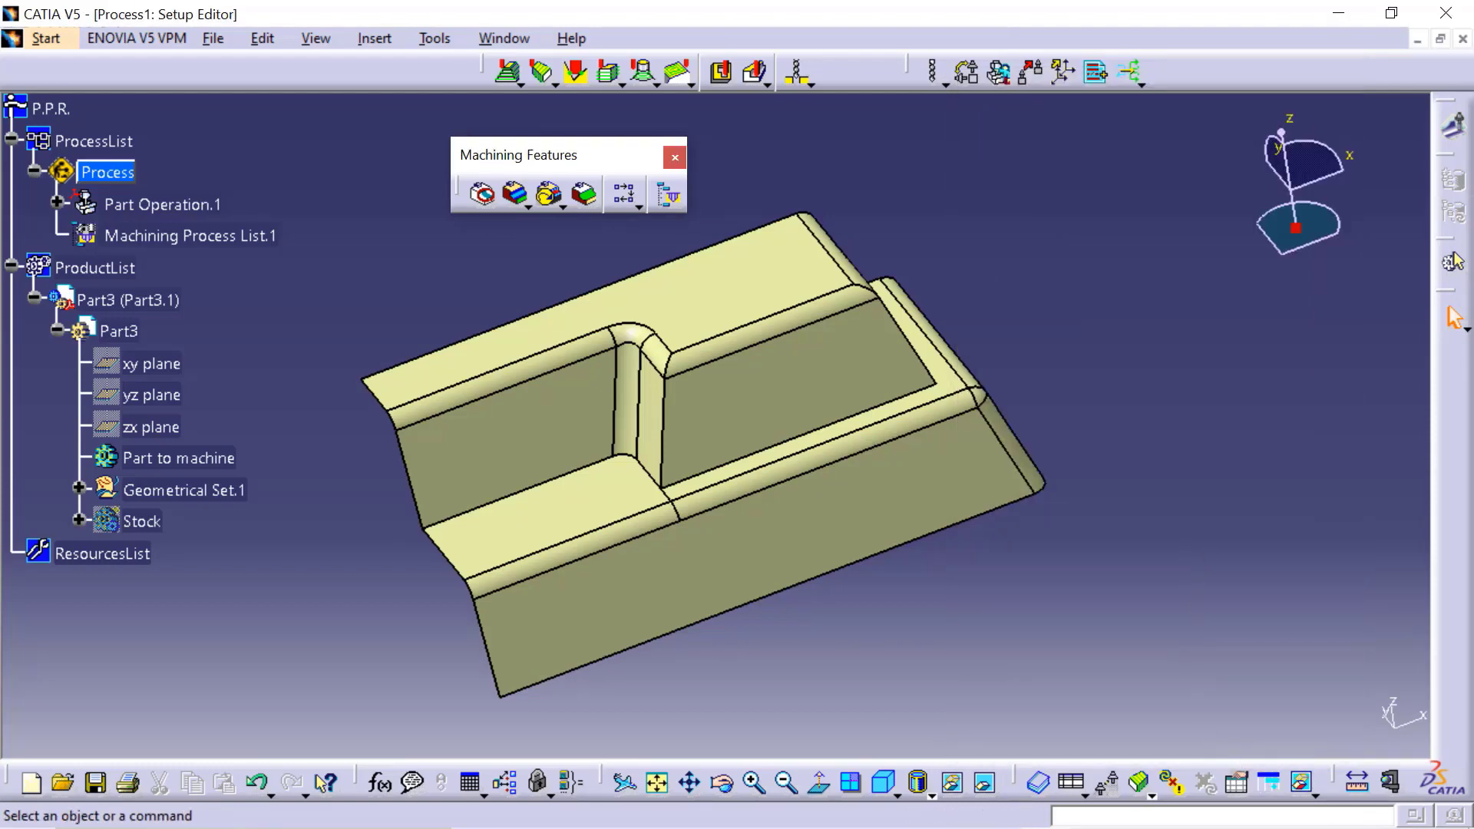